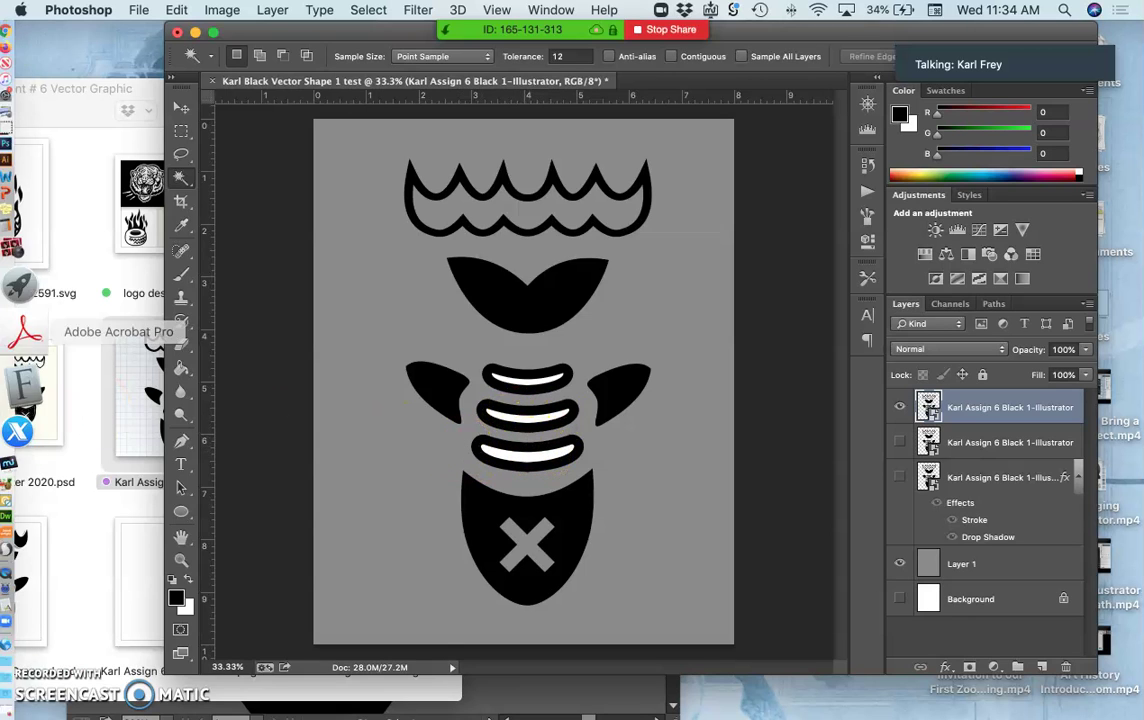
Switch from the Photoshop fish mockup to the fish logo EPS in Illustrator
{"action": "mouse_move", "coordinate": [25, 358]}
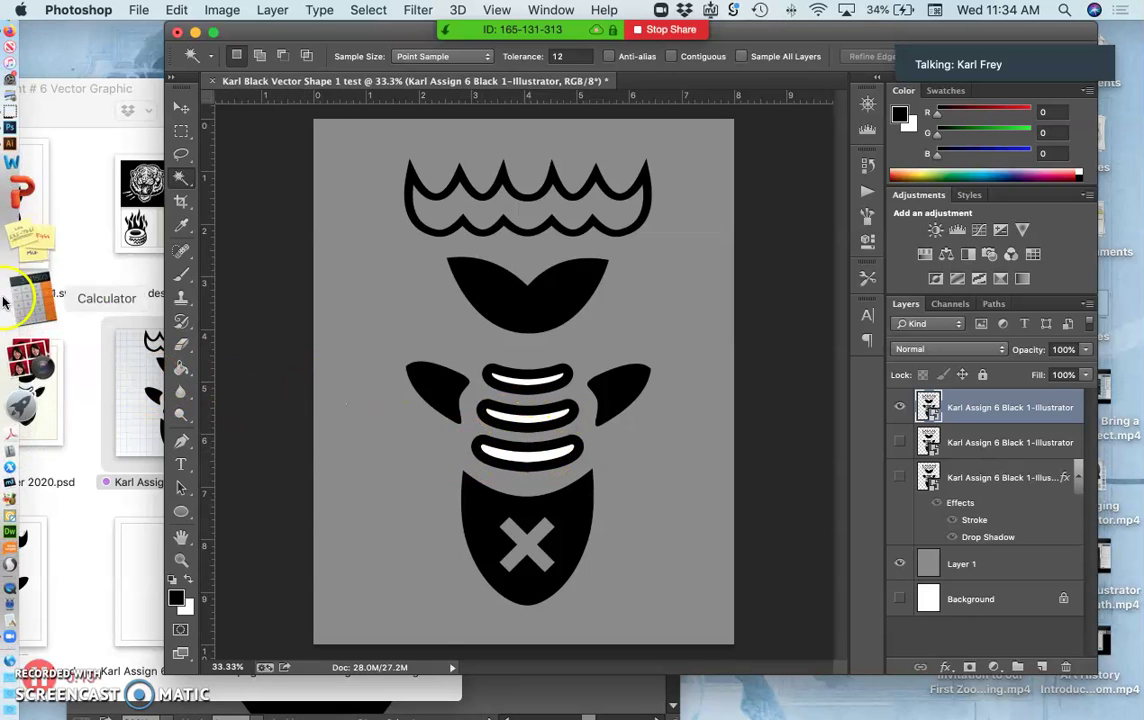
{"action": "left_click", "coordinate": [26, 236]}
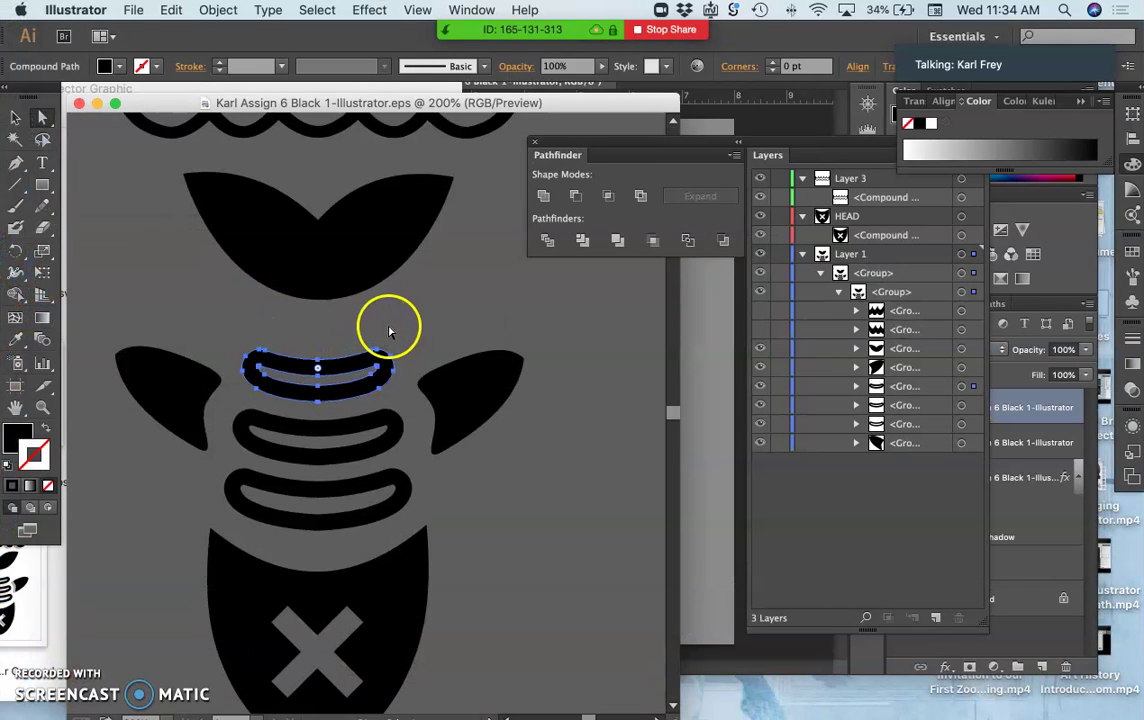
{"action": "left_click", "coordinate": [478, 332]}
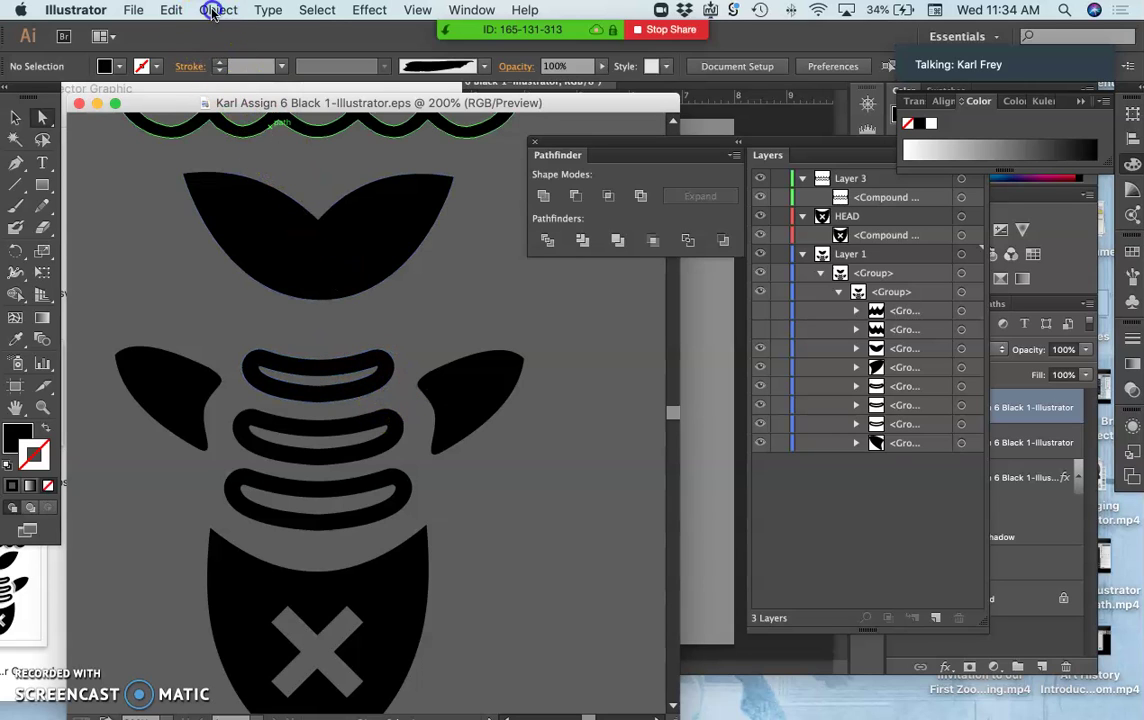
{"action": "left_click", "coordinate": [216, 10]}
{"action": "mouse_move", "coordinate": [266, 347]}
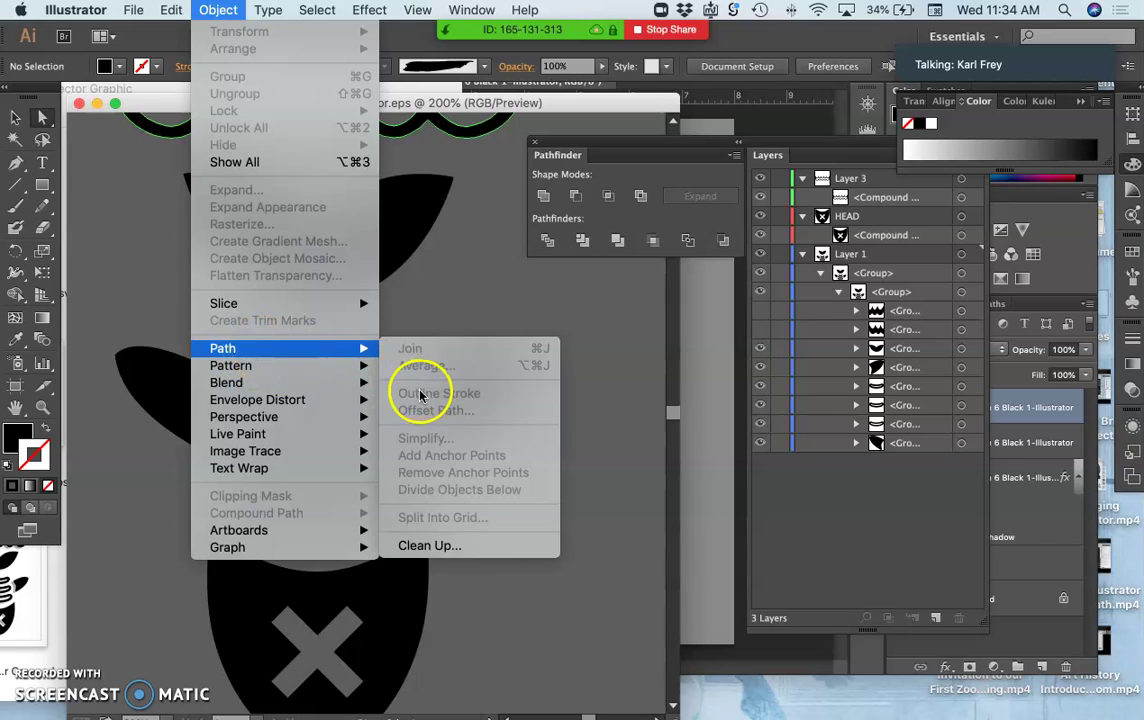
{"action": "left_click", "coordinate": [607, 323]}
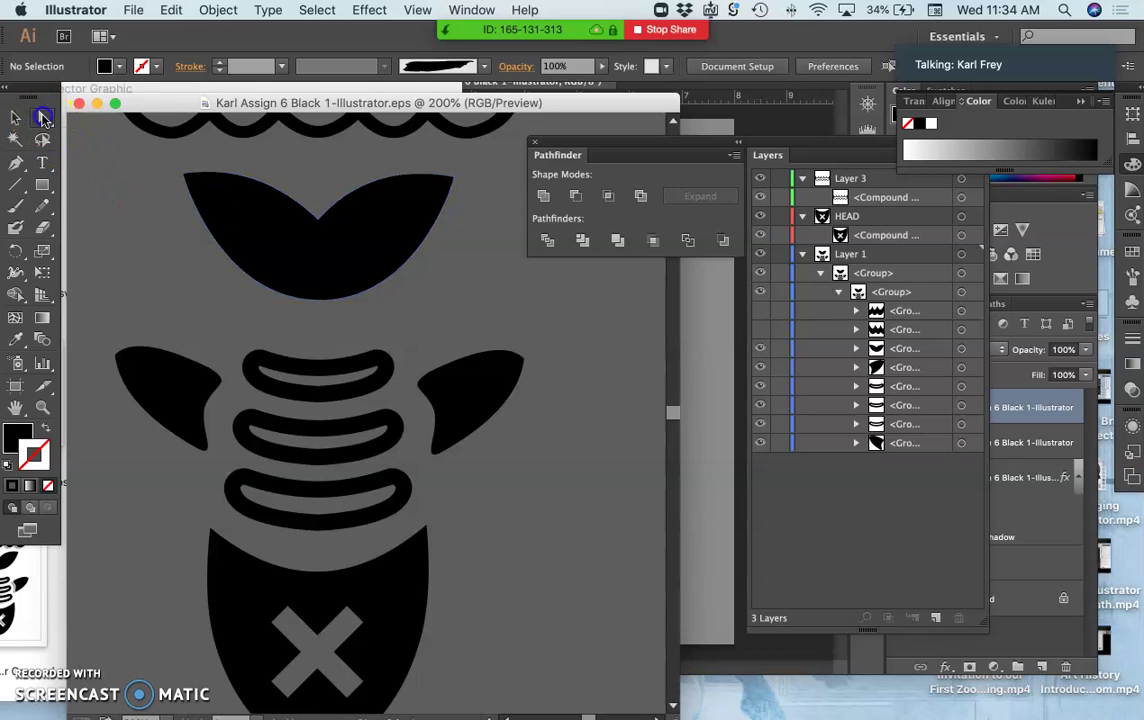
Select the top body stripe and target its nested inner path in the Layers panel
{"action": "left_click", "coordinate": [43, 119]}
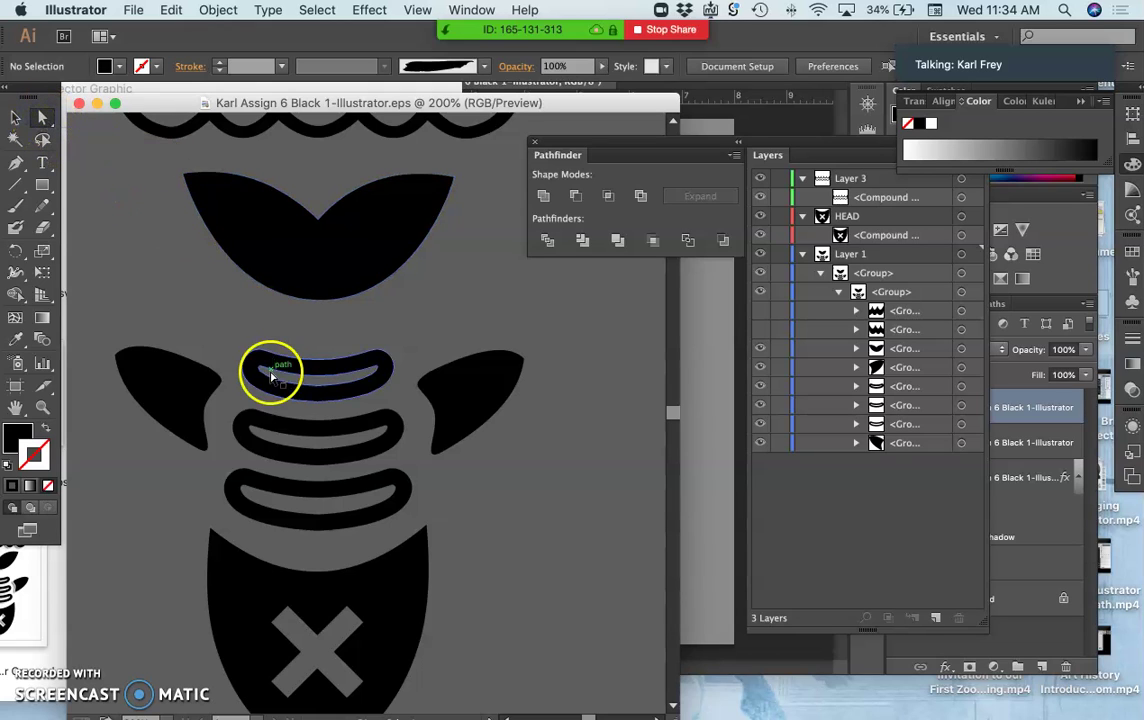
{"action": "left_click", "coordinate": [376, 386]}
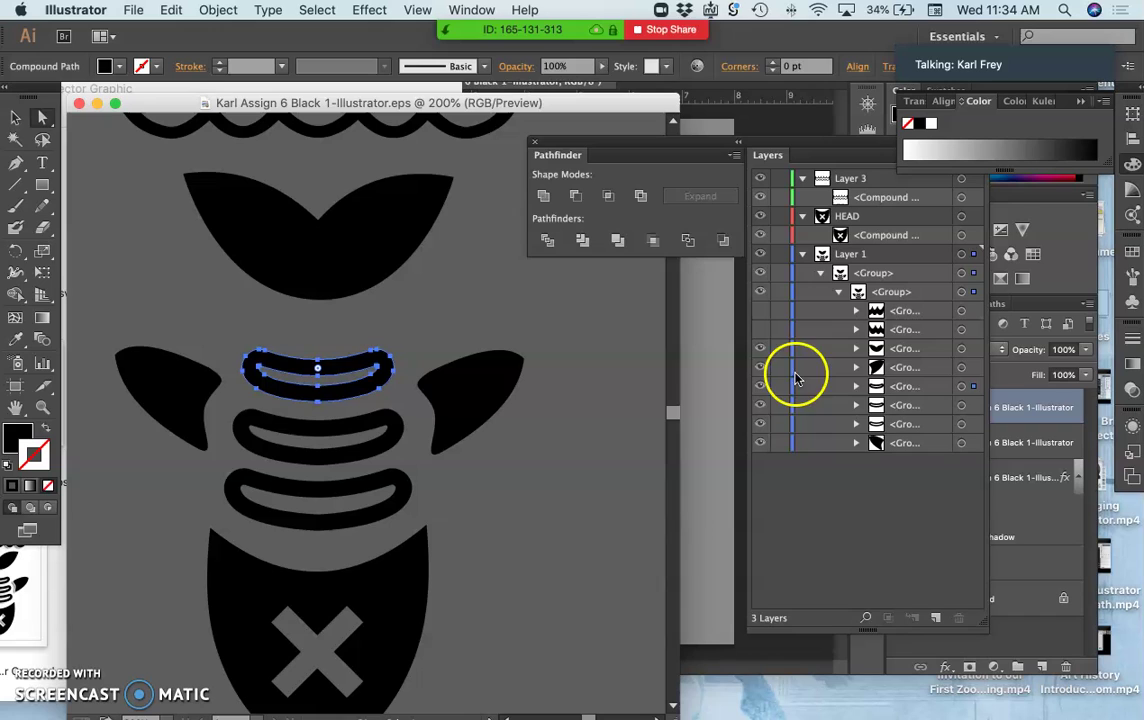
{"action": "left_click", "coordinate": [856, 387]}
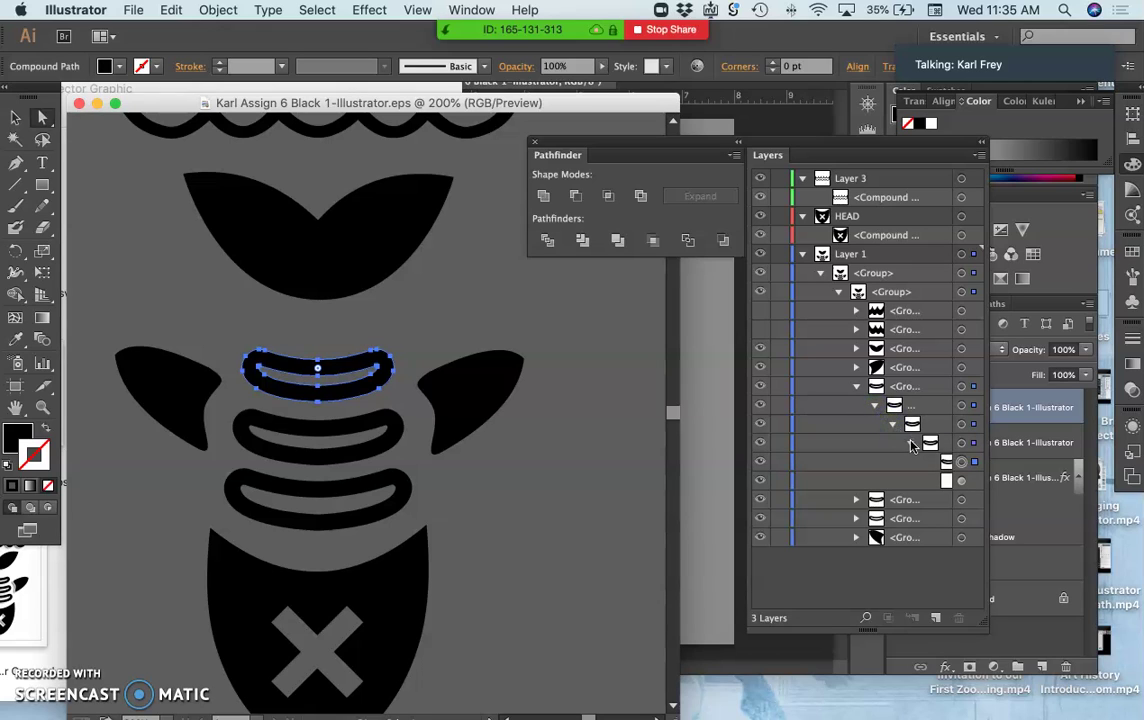
{"action": "left_click", "coordinate": [910, 443]}
{"action": "left_click", "coordinate": [945, 477]}
{"action": "left_click", "coordinate": [970, 481]}
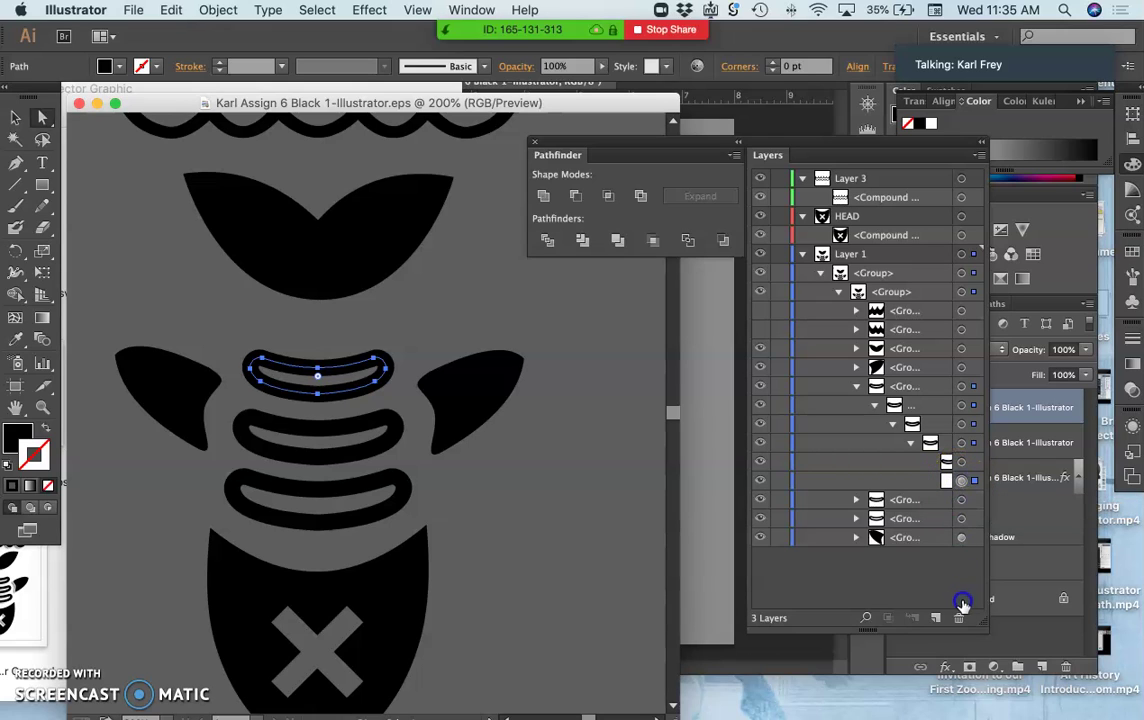
{"action": "left_click", "coordinate": [957, 619]}
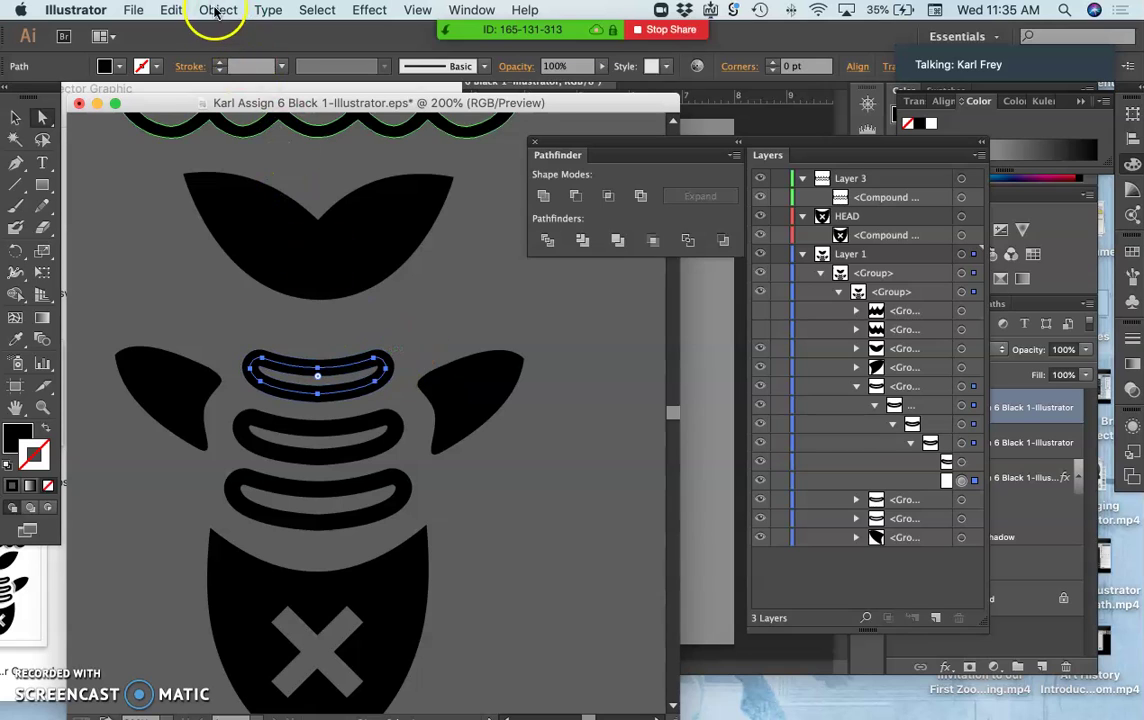
Apply Outline Stroke to the top stripe and check its compound path sublayer
{"action": "left_click", "coordinate": [210, 9]}
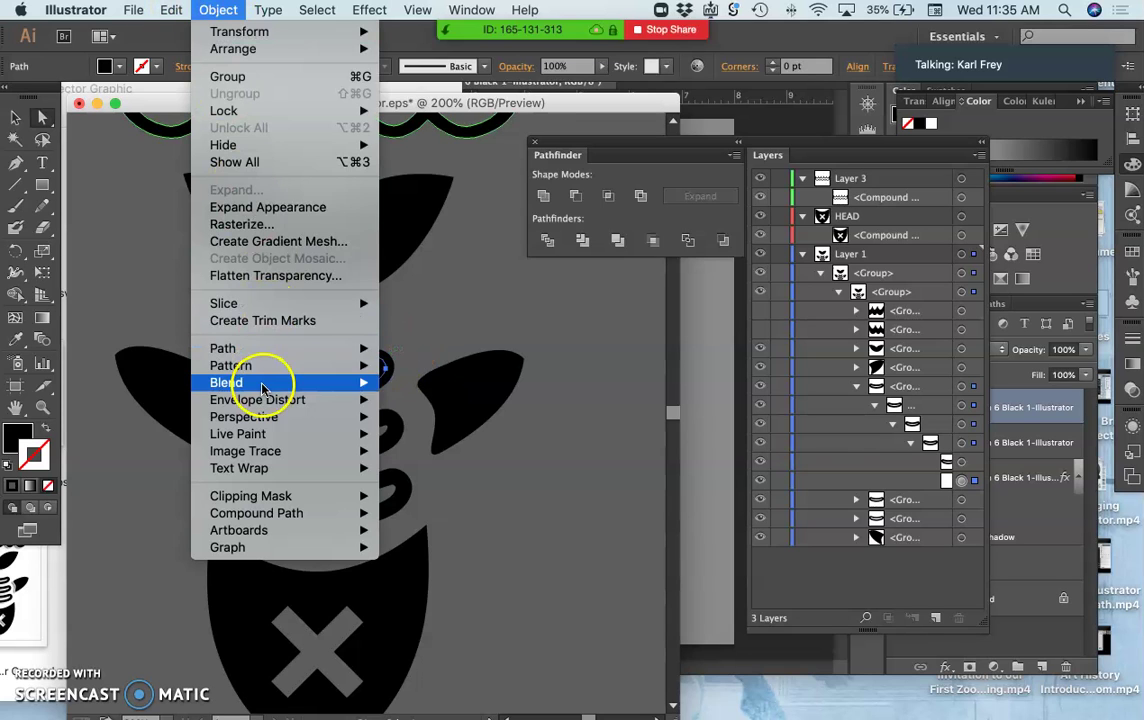
{"action": "mouse_move", "coordinate": [261, 354]}
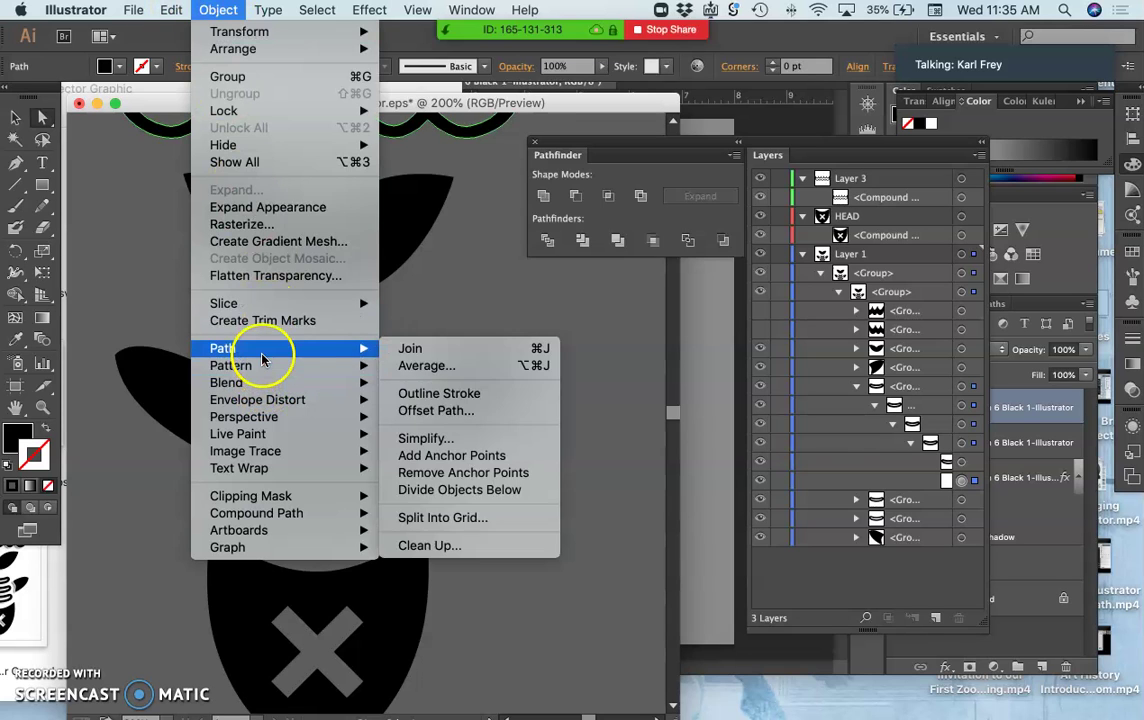
{"action": "left_click", "coordinate": [402, 392]}
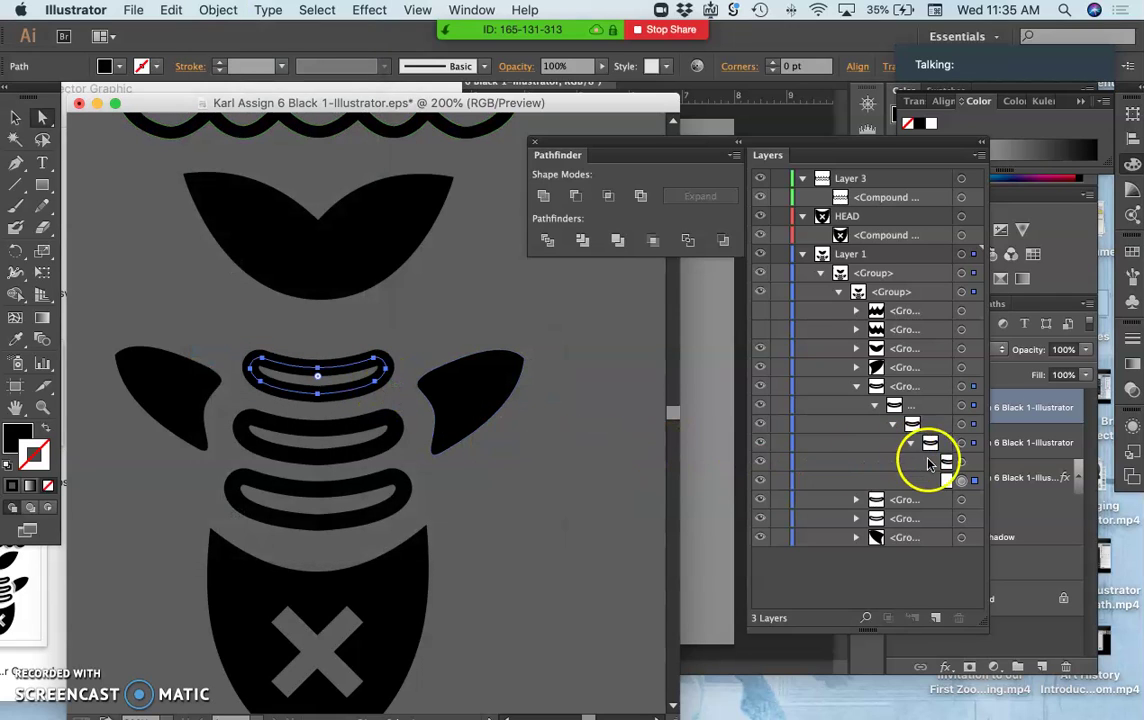
{"action": "left_click", "coordinate": [960, 462]}
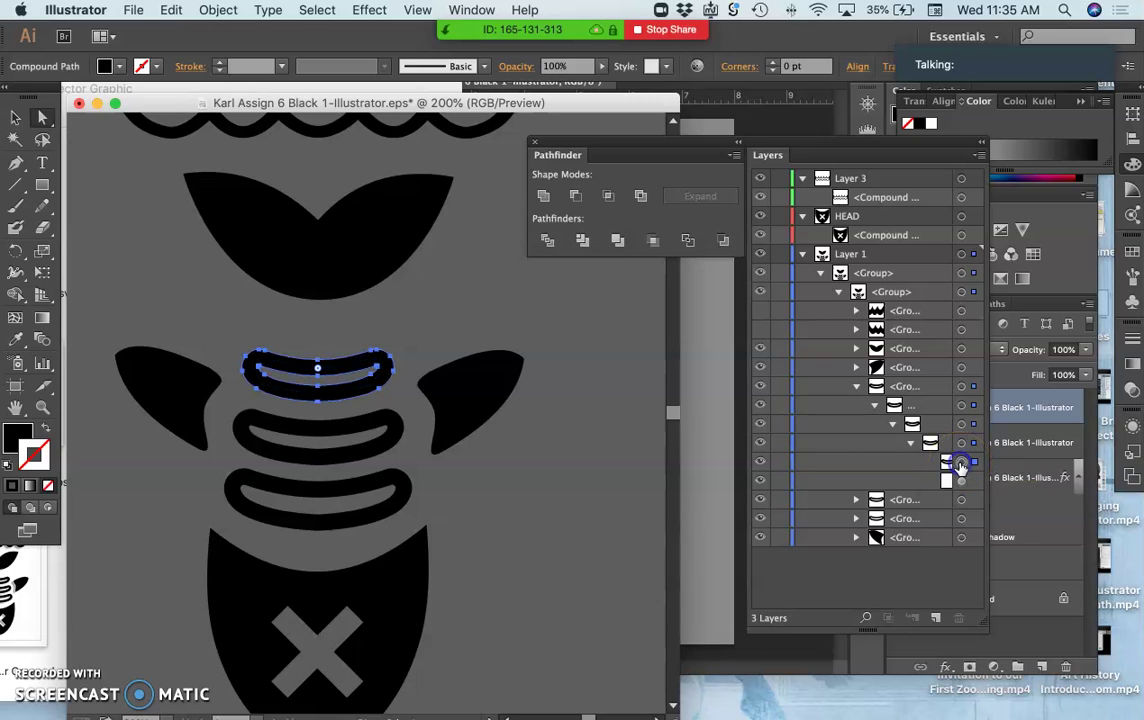
{"action": "left_click", "coordinate": [761, 462]}
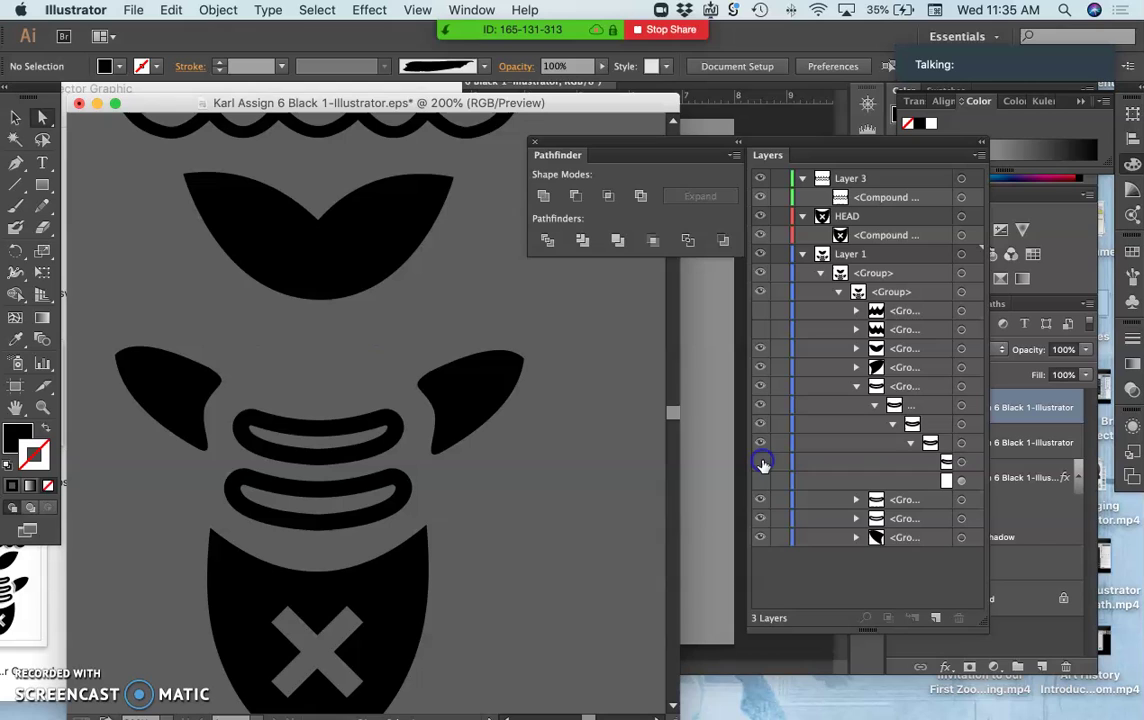
{"action": "left_click", "coordinate": [761, 462]}
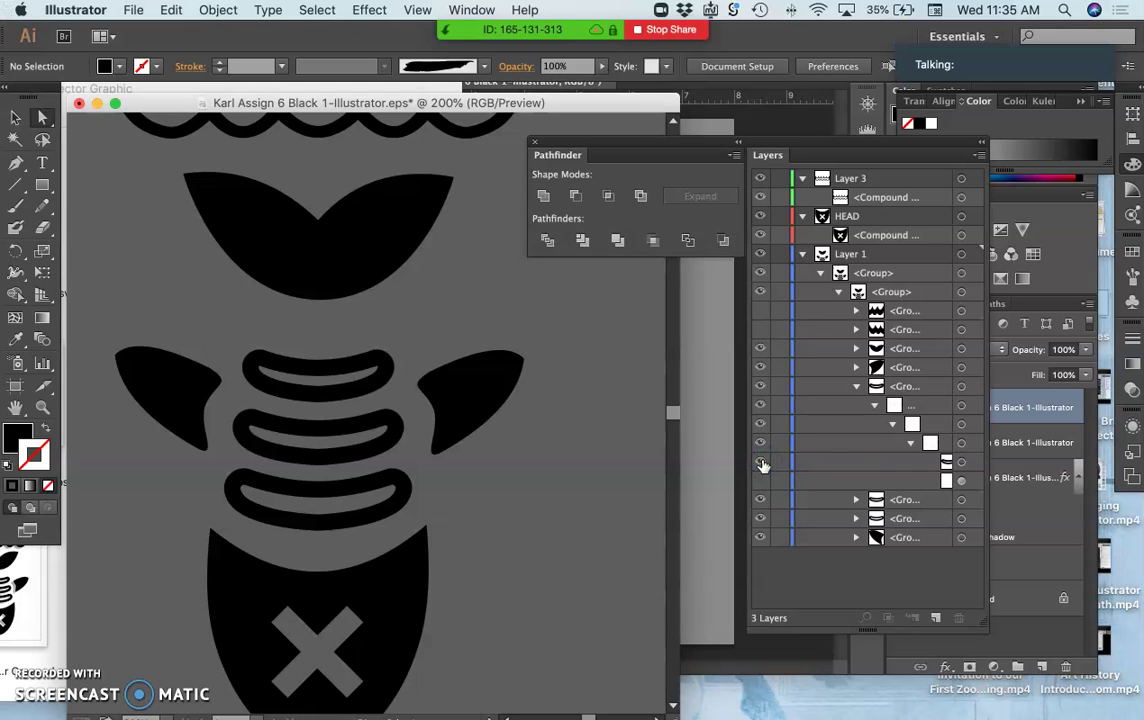
Delete the redundant lower stripe sublayer and reselect the top rib
{"action": "left_click", "coordinate": [961, 483]}
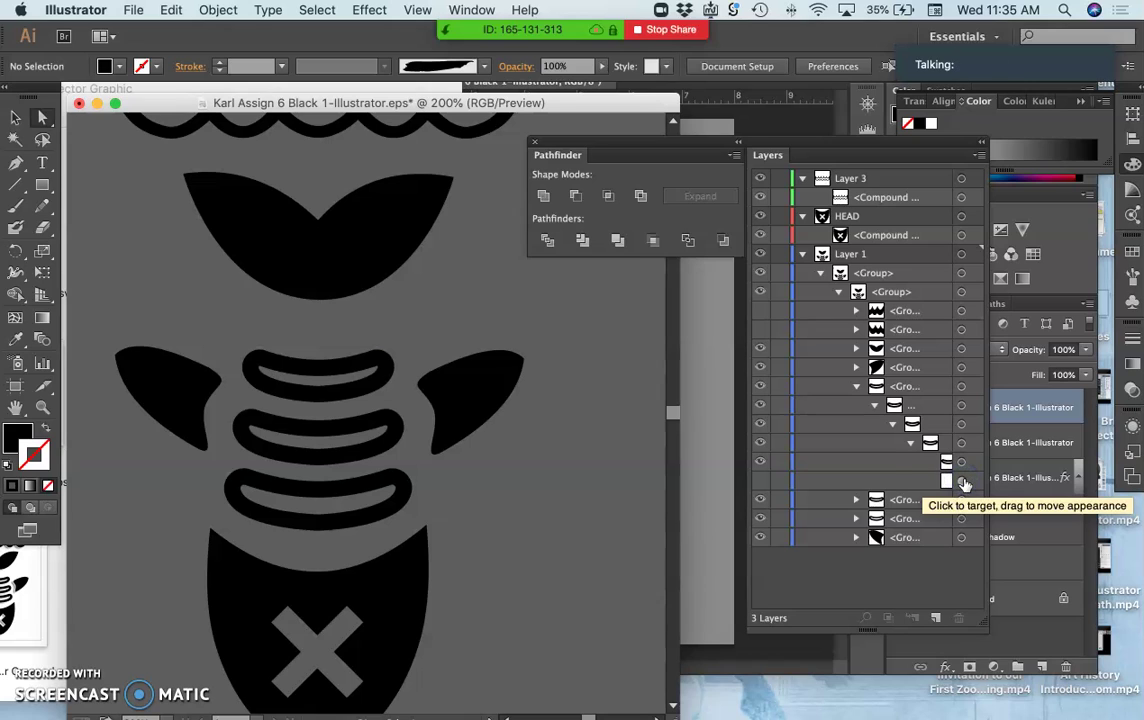
{"action": "mouse_move", "coordinate": [963, 484]}
{"action": "left_mouse_down"}
{"action": "mouse_move", "coordinate": [943, 483]}
{"action": "mouse_move", "coordinate": [960, 592]}
{"action": "mouse_move", "coordinate": [953, 477]}
{"action": "left_mouse_up"}
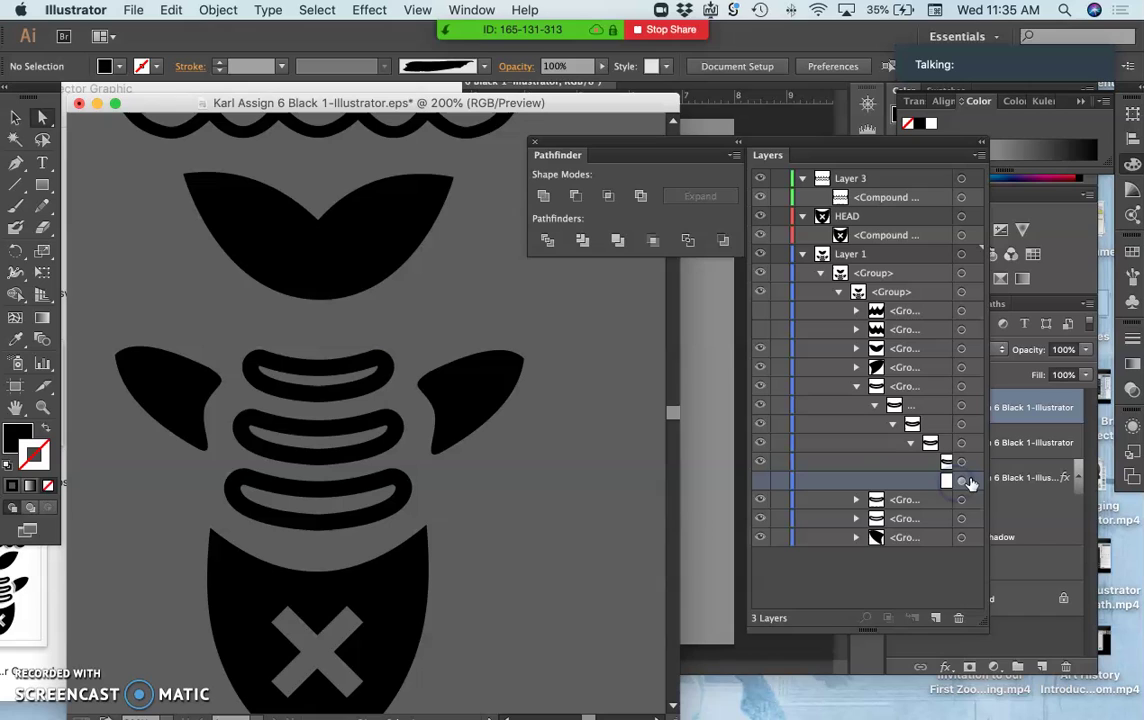
{"action": "left_click", "coordinate": [958, 622]}
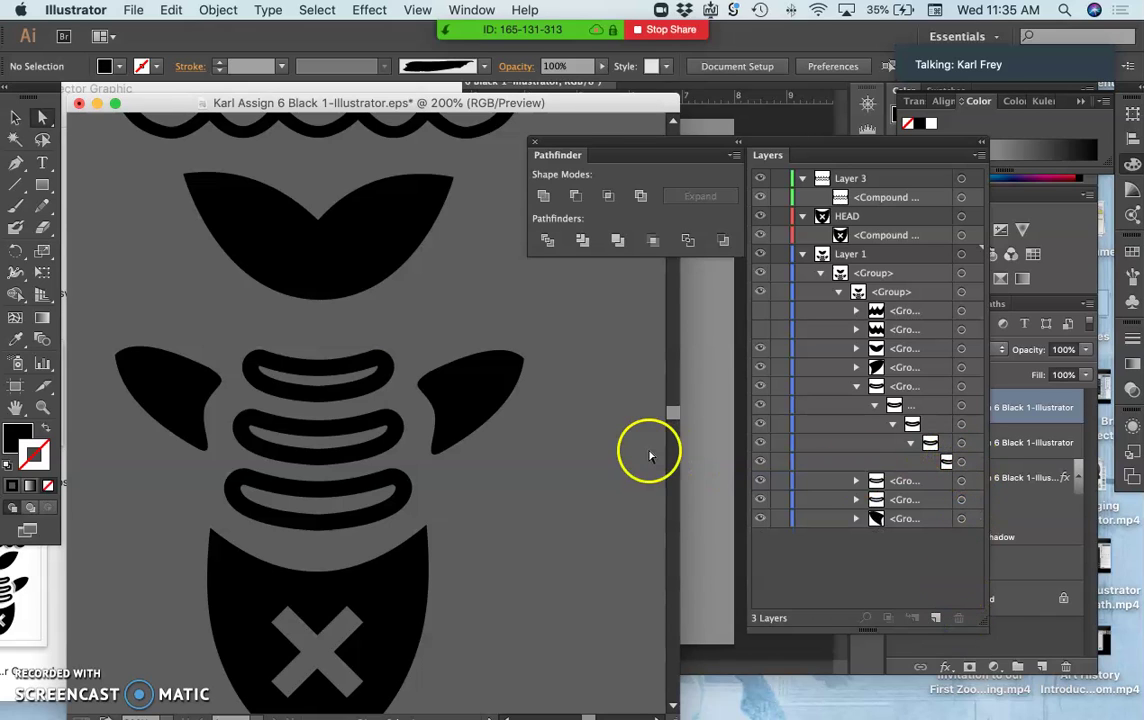
{"action": "left_click", "coordinate": [380, 380]}
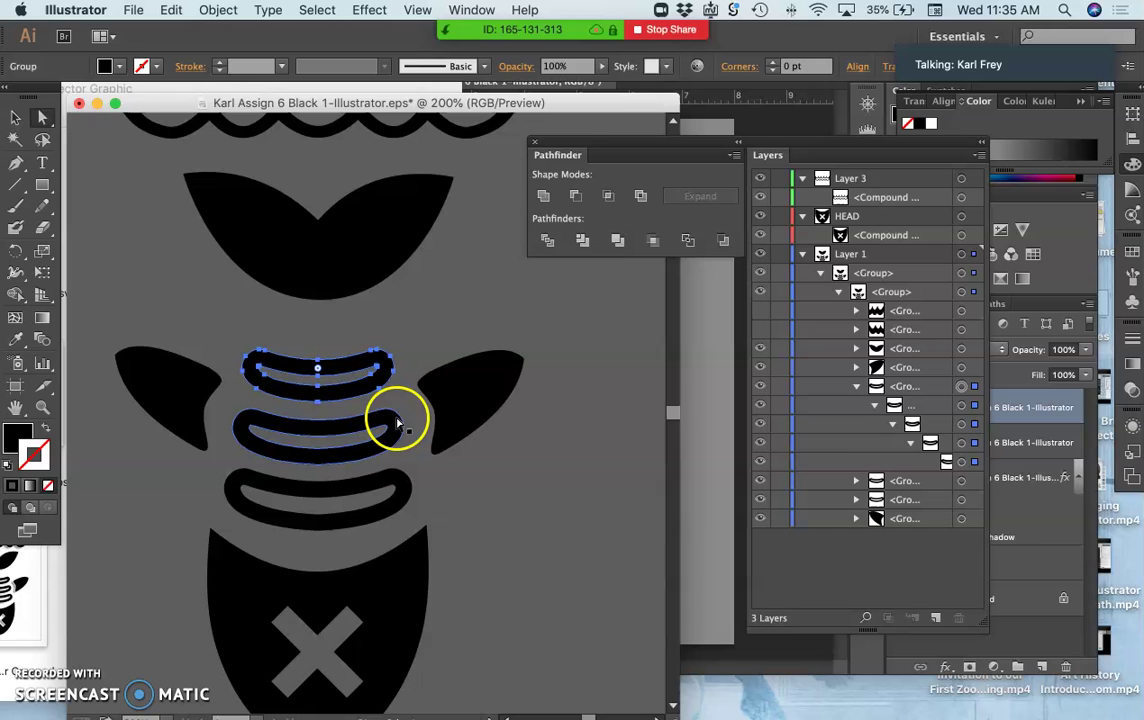
Save the EPS and bring the logo files folder to the front
{"action": "left_click", "coordinate": [137, 10]}
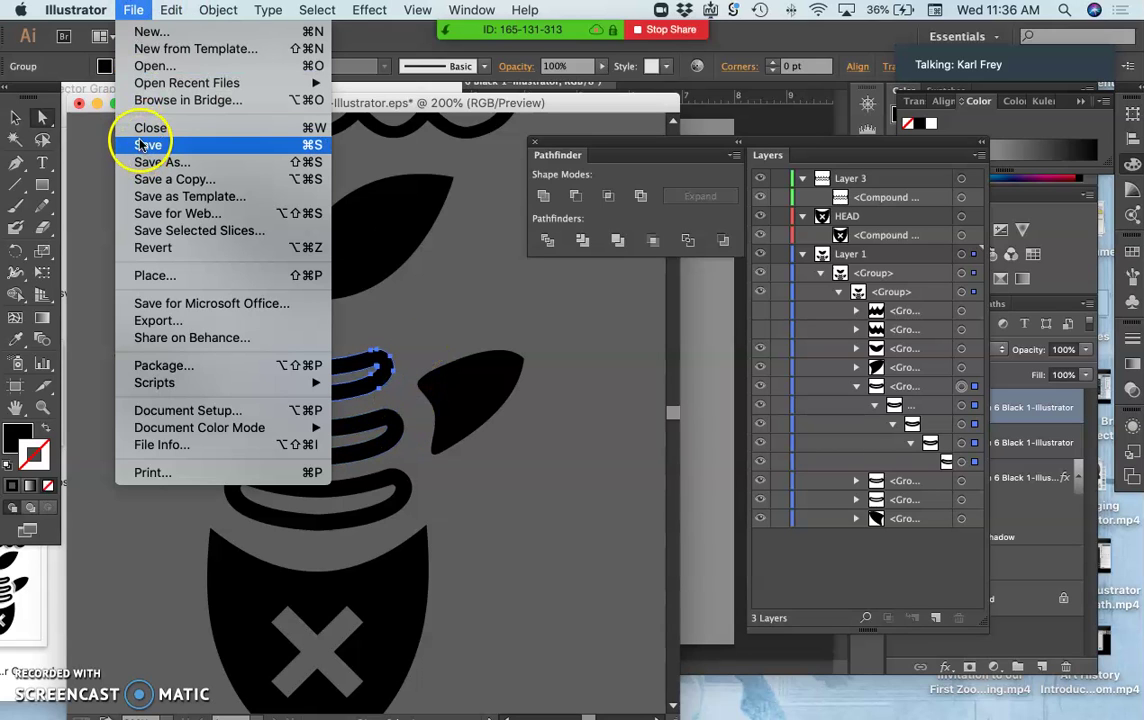
{"action": "left_click", "coordinate": [143, 145]}
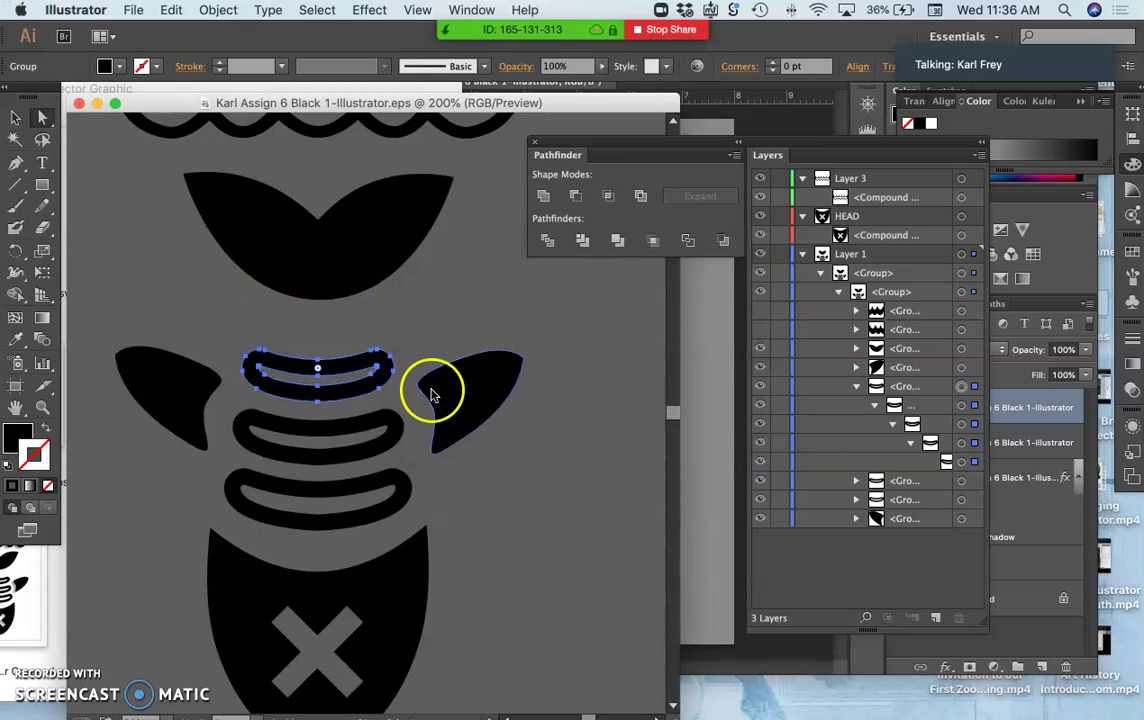
{"action": "left_click", "coordinate": [51, 582]}
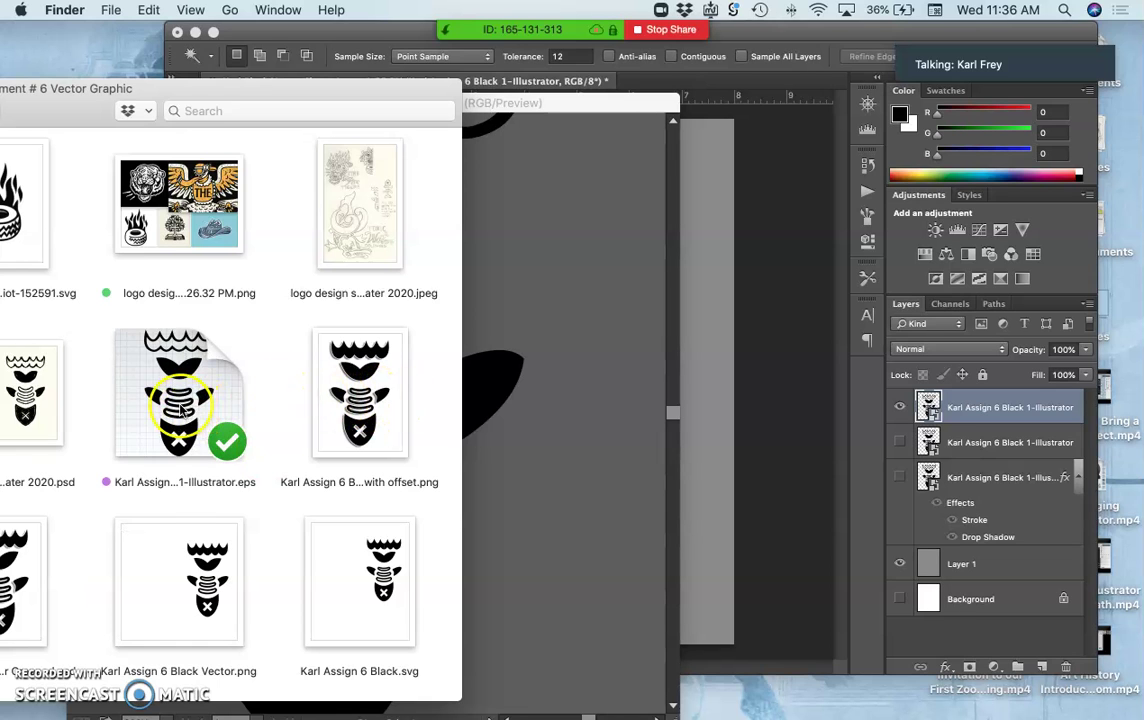
Place the saved EPS into the Photoshop mockup, scaled to about 155%
{"action": "left_click_drag", "start_coordinate": [181, 410], "coordinate": [705, 340]}
{"action": "left_click_drag", "start_coordinate": [607, 530], "coordinate": [682, 597]}
{"action": "left_click", "coordinate": [560, 555]}
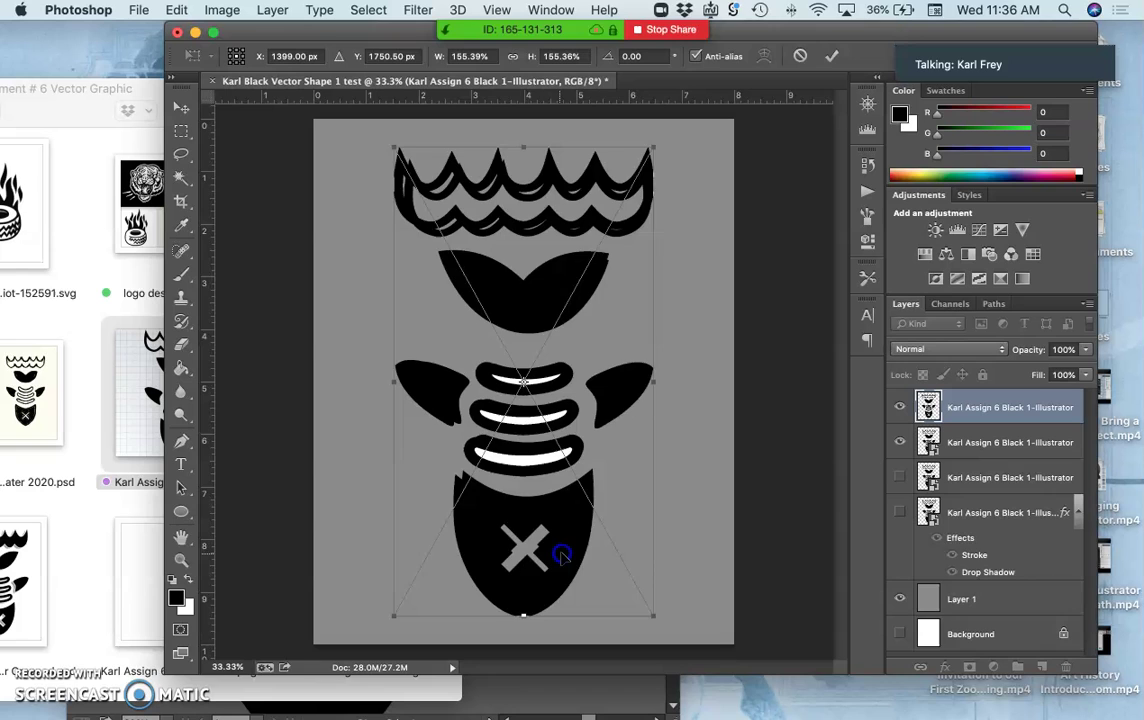
{"action": "left_click_drag", "start_coordinate": [561, 553], "coordinate": [563, 555]}
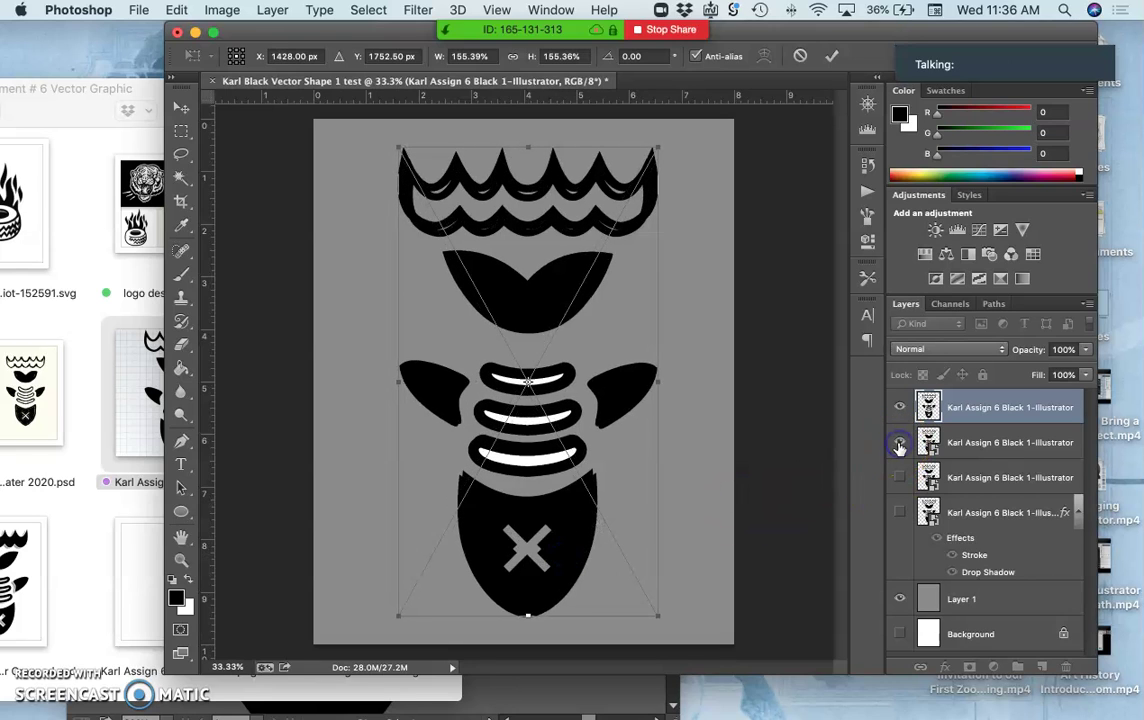
{"action": "key", "text": "Return"}
Delete the three older logo layers, leaving the top fish logo layer visible
{"action": "key", "text": "w"}
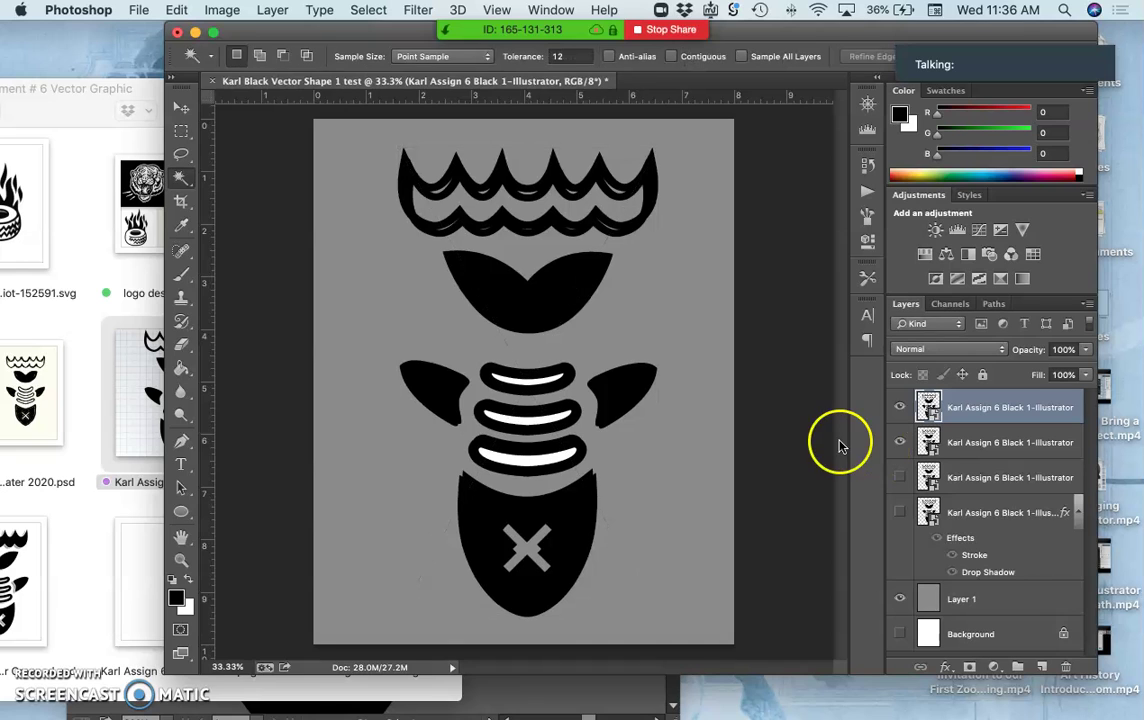
{"action": "left_click", "coordinate": [900, 442]}
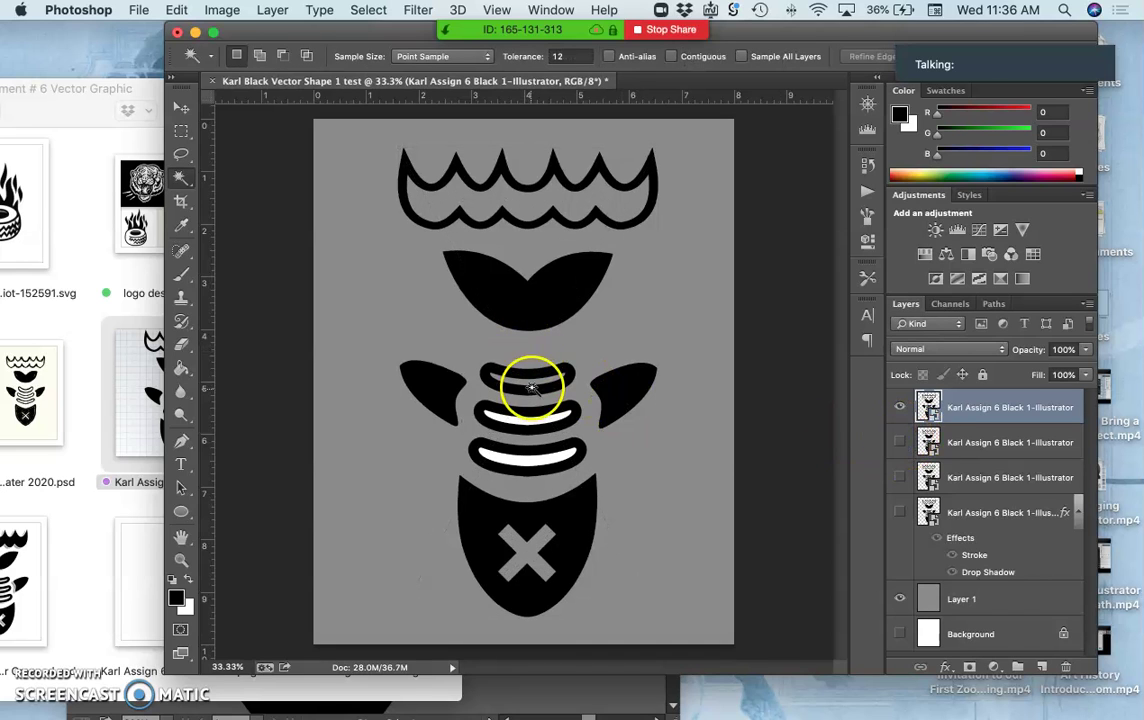
{"action": "left_click", "coordinate": [899, 599]}
{"action": "left_click", "coordinate": [899, 600]}
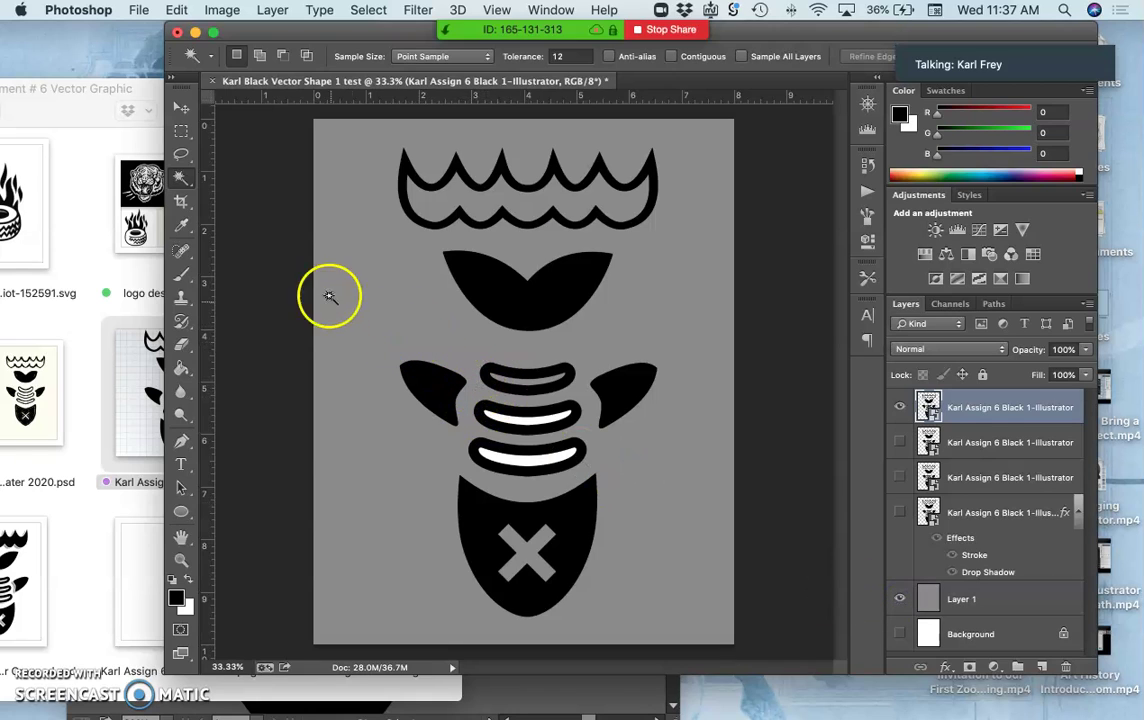
{"action": "left_click", "coordinate": [978, 481], "text": "shift"}
{"action": "left_click_drag", "start_coordinate": [998, 483], "coordinate": [1065, 666]}
{"action": "left_click", "coordinate": [899, 407]}
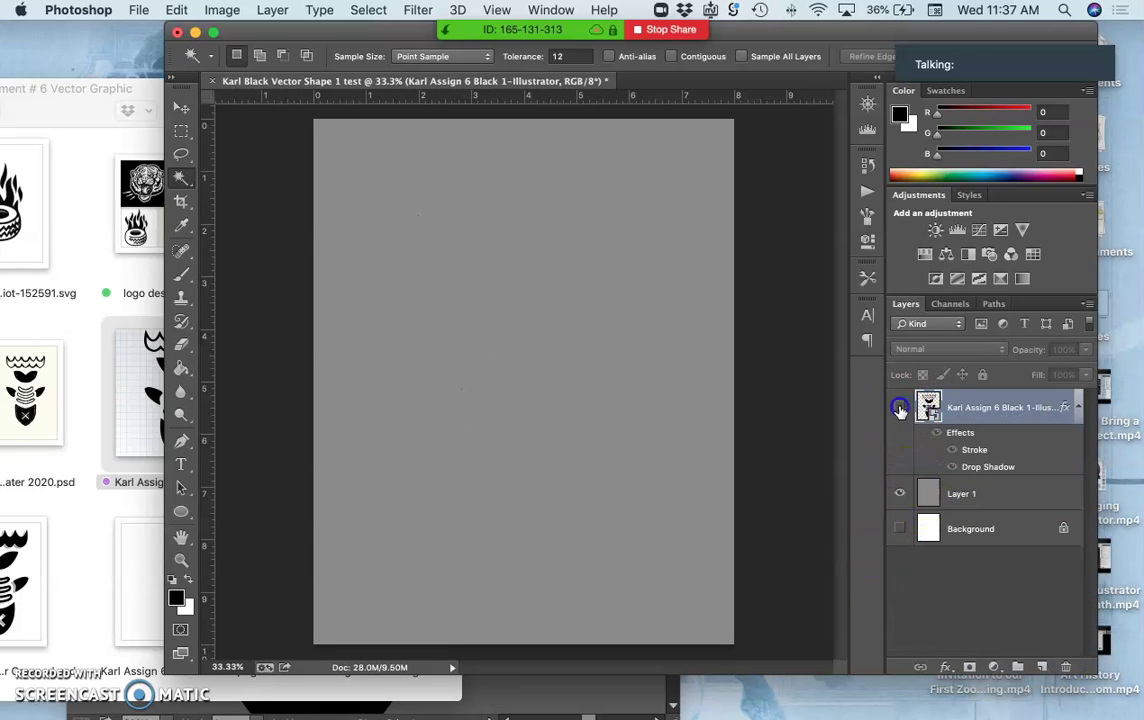
{"action": "left_click", "coordinate": [82, 250]}
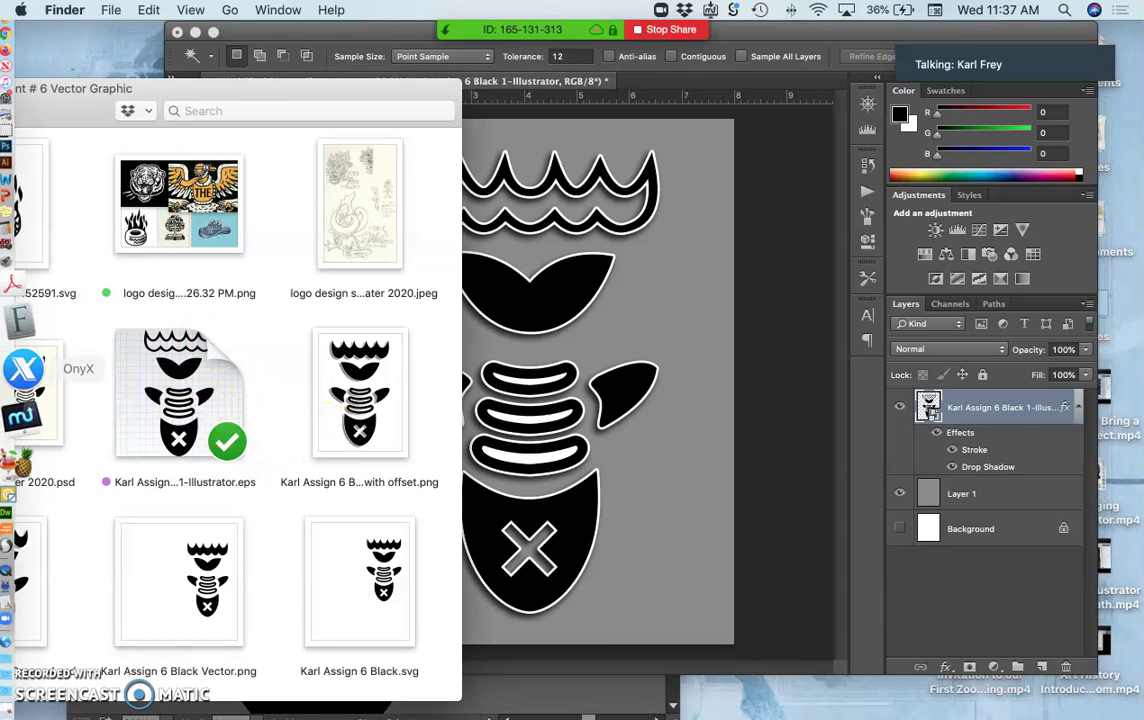
In Illustrator, expand the second stripe's layer group and select its path
{"action": "left_click", "coordinate": [25, 285]}
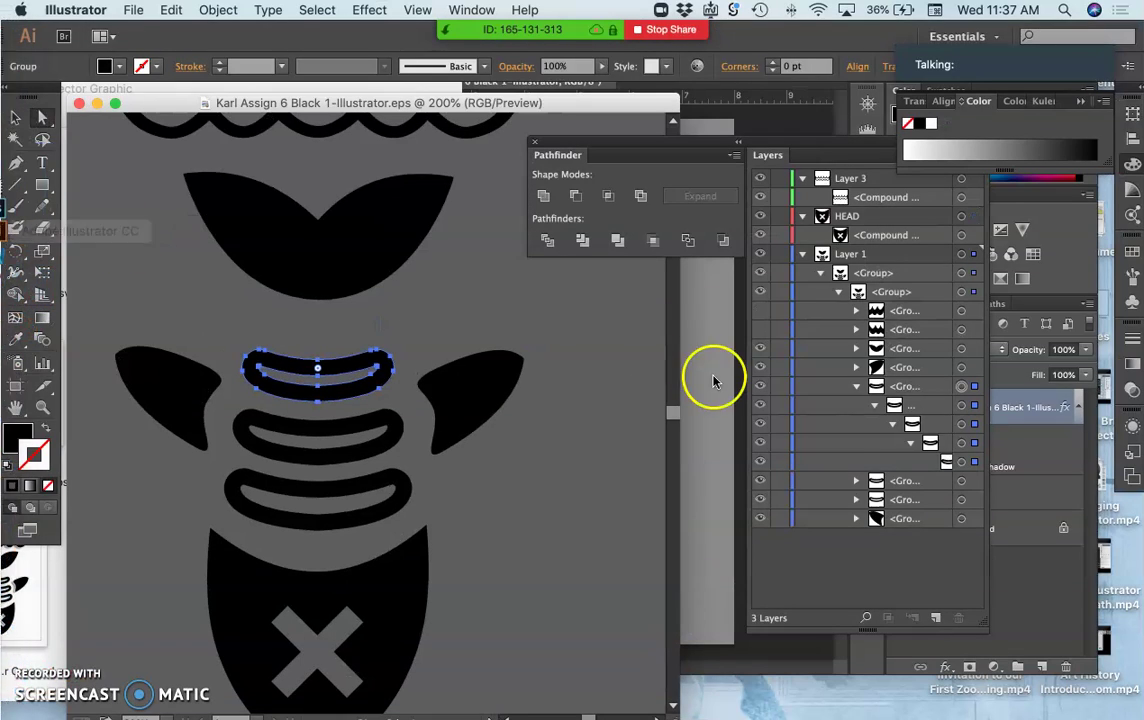
{"action": "left_click", "coordinate": [857, 387]}
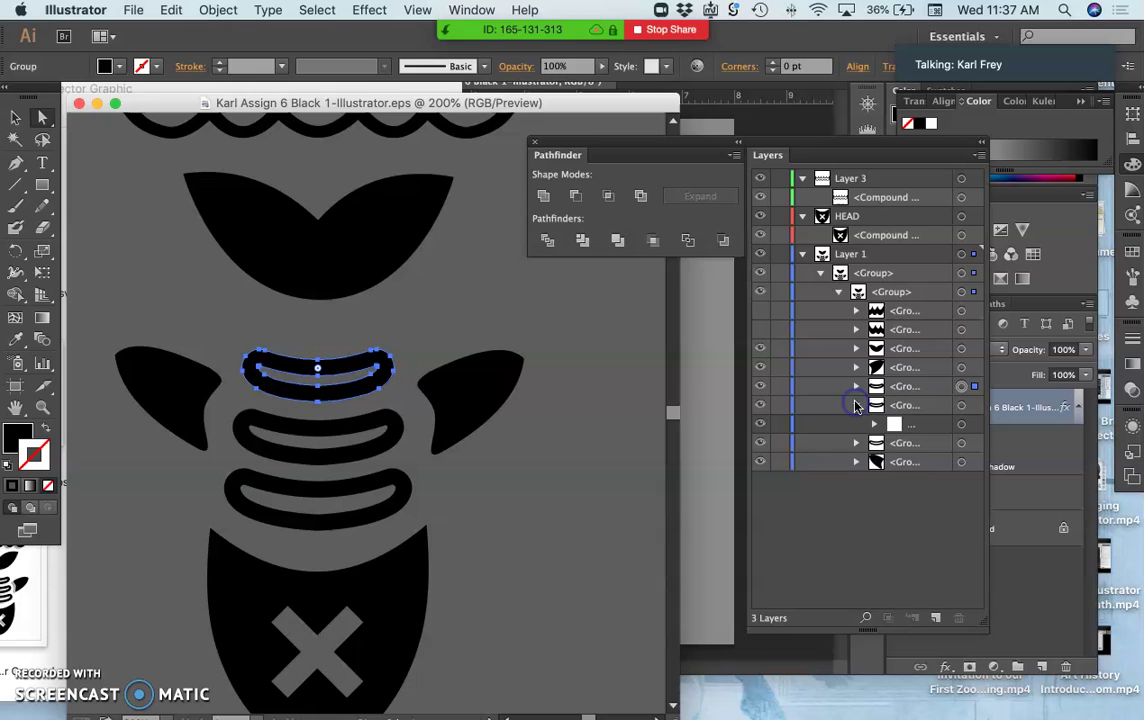
{"action": "left_click", "coordinate": [857, 405]}
{"action": "left_click", "coordinate": [874, 425]}
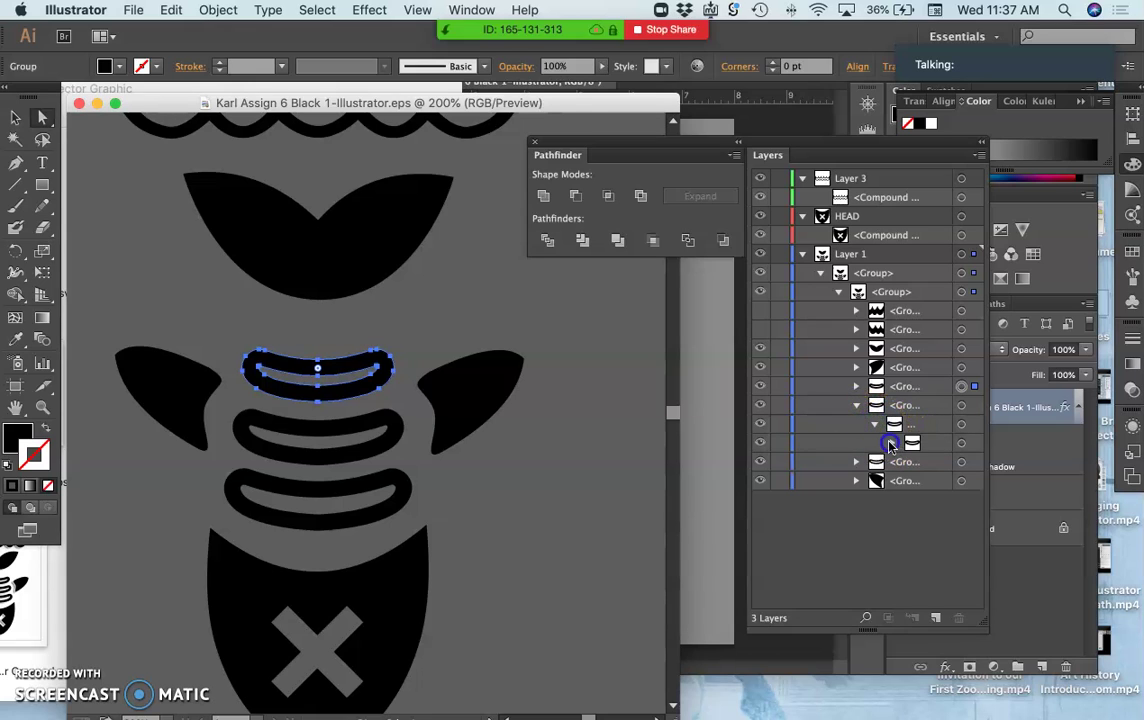
{"action": "left_click", "coordinate": [891, 443]}
{"action": "left_click", "coordinate": [911, 462]}
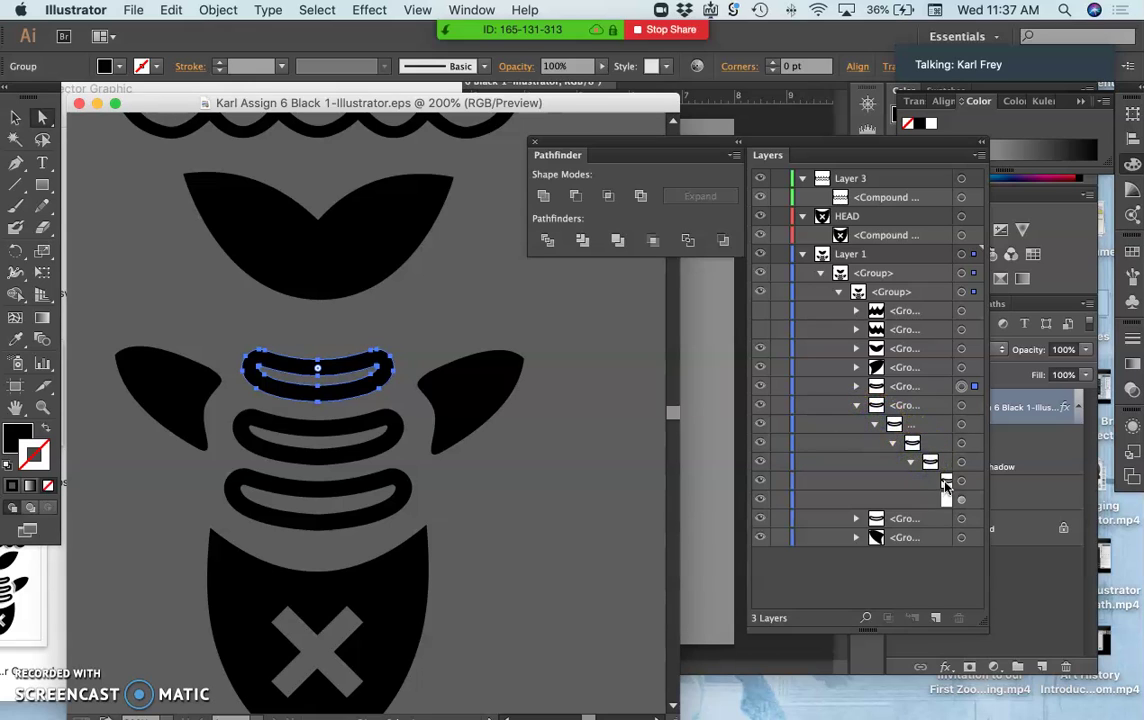
{"action": "left_click", "coordinate": [960, 499]}
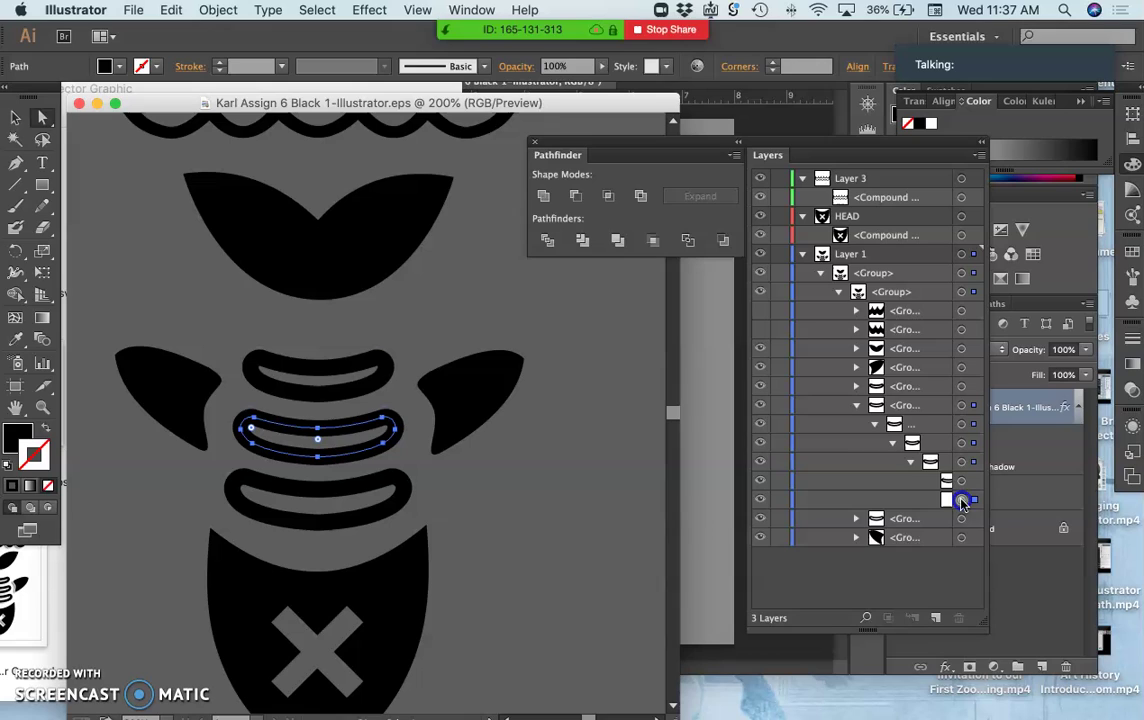
{"action": "left_click", "coordinate": [961, 619]}
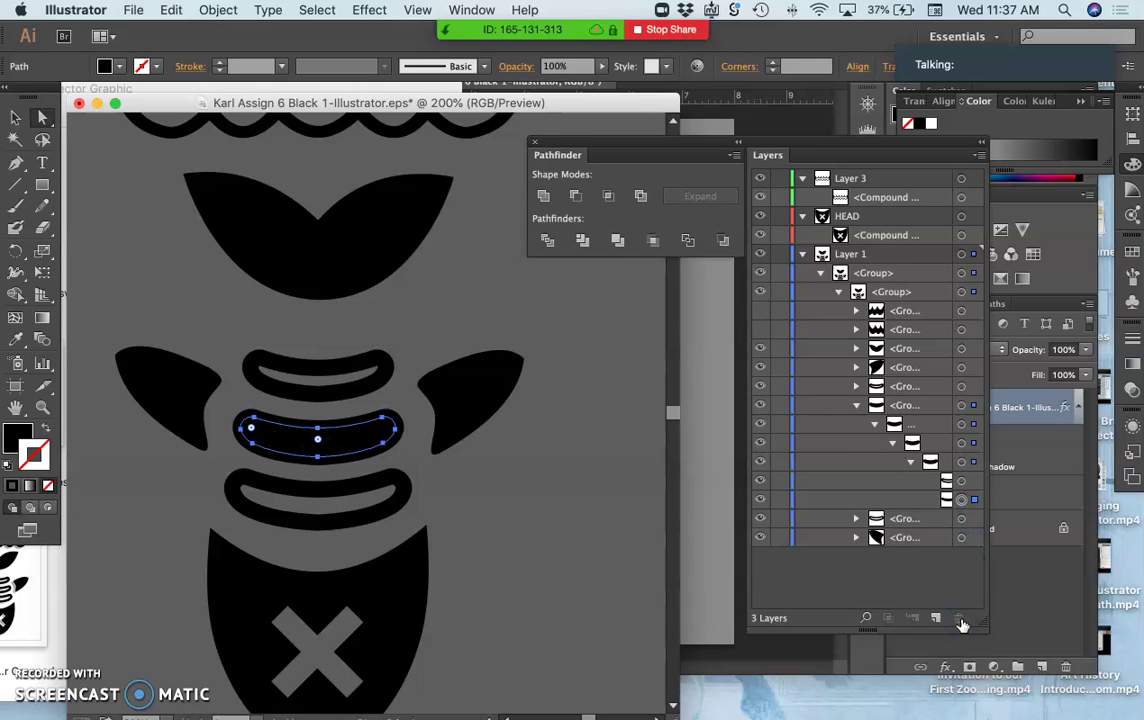
{"action": "key", "text": "super+z"}
{"action": "left_click", "coordinate": [948, 501]}
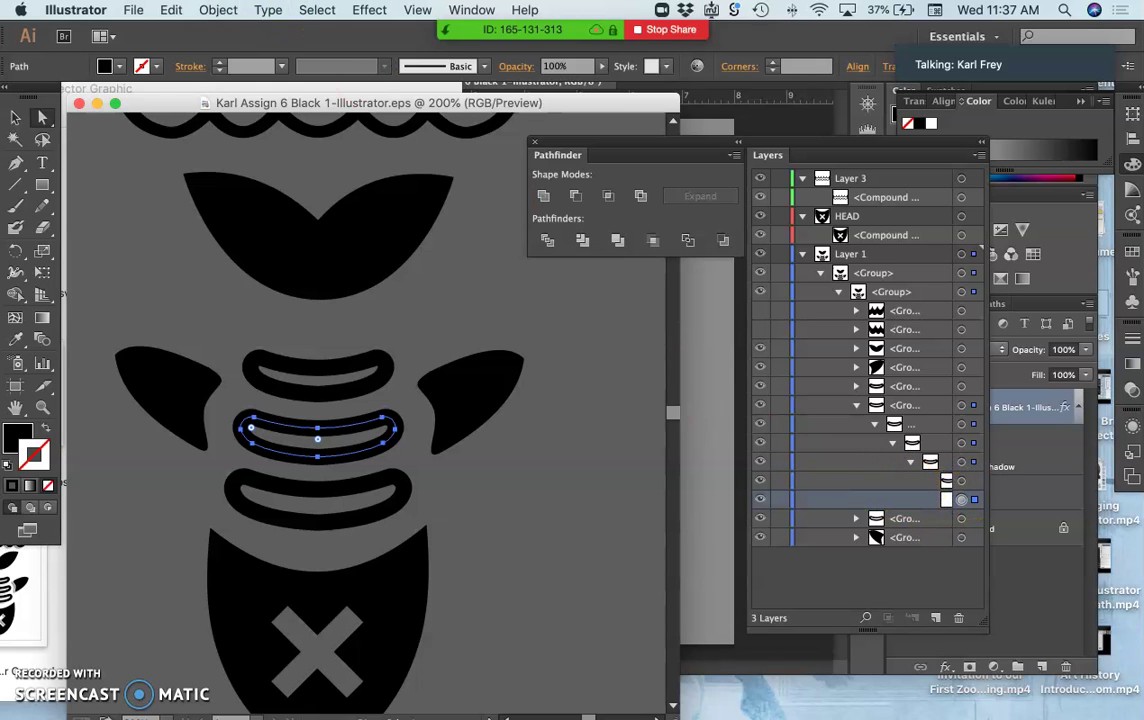
Outline the second stripe's stroke and delete its leftover path
{"action": "left_click", "coordinate": [218, 9]}
{"action": "mouse_move", "coordinate": [225, 348]}
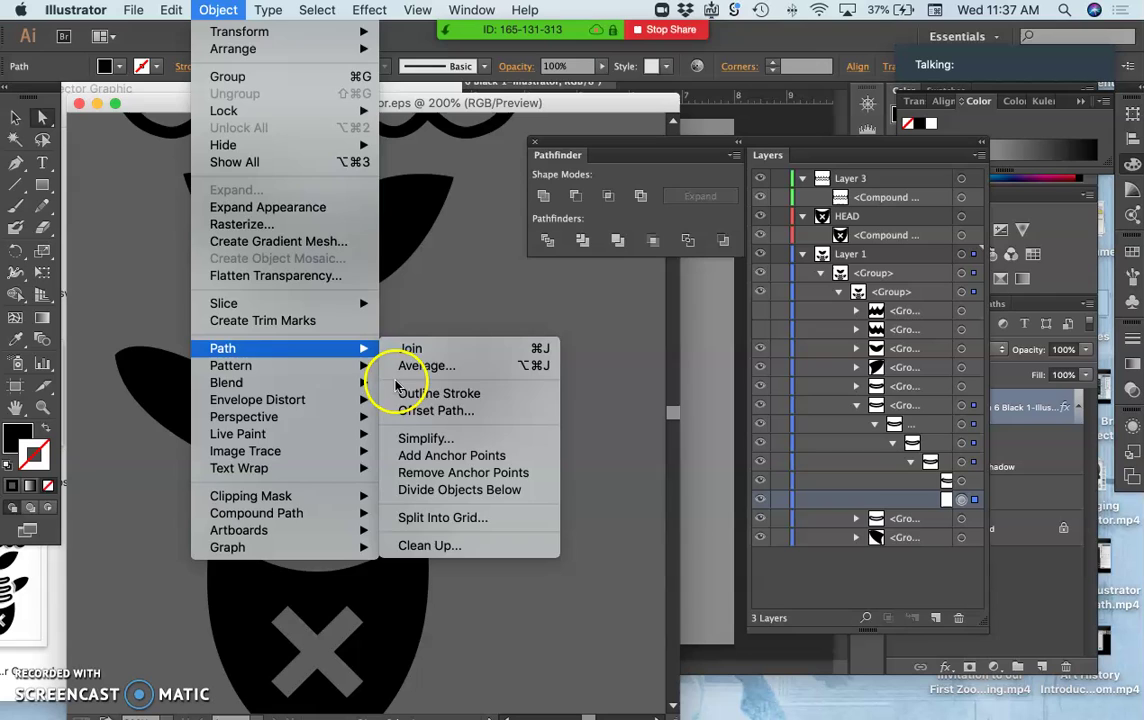
{"action": "left_click", "coordinate": [400, 393]}
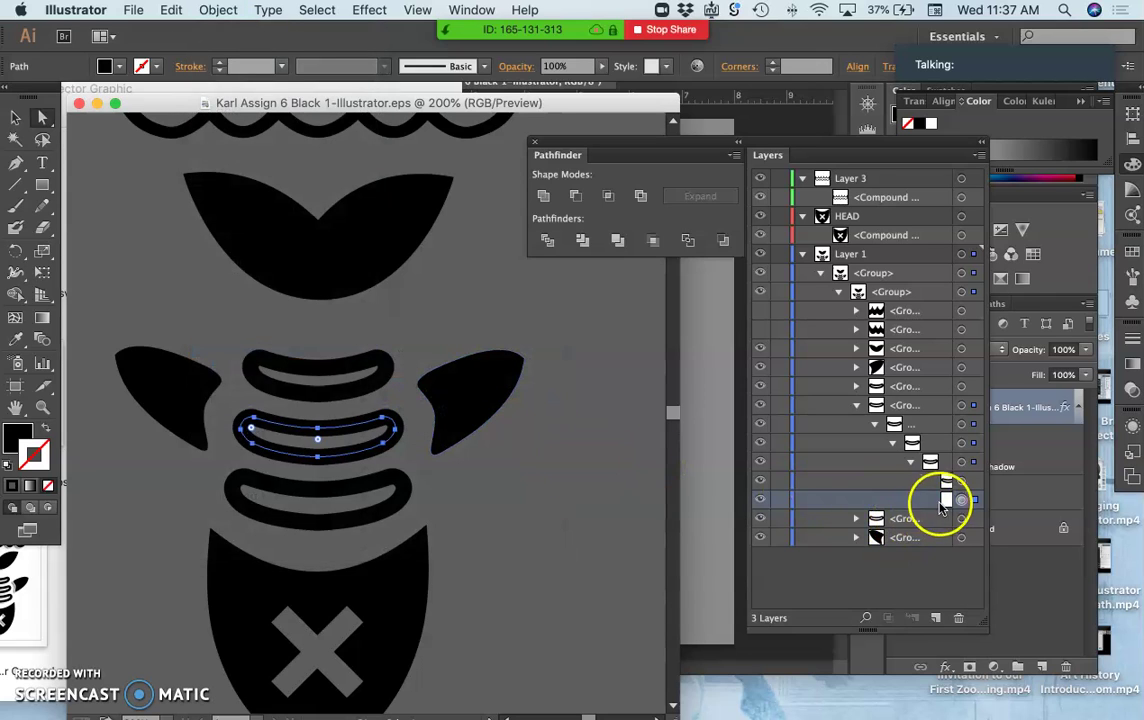
{"action": "left_click_drag", "start_coordinate": [940, 506], "coordinate": [955, 517]}
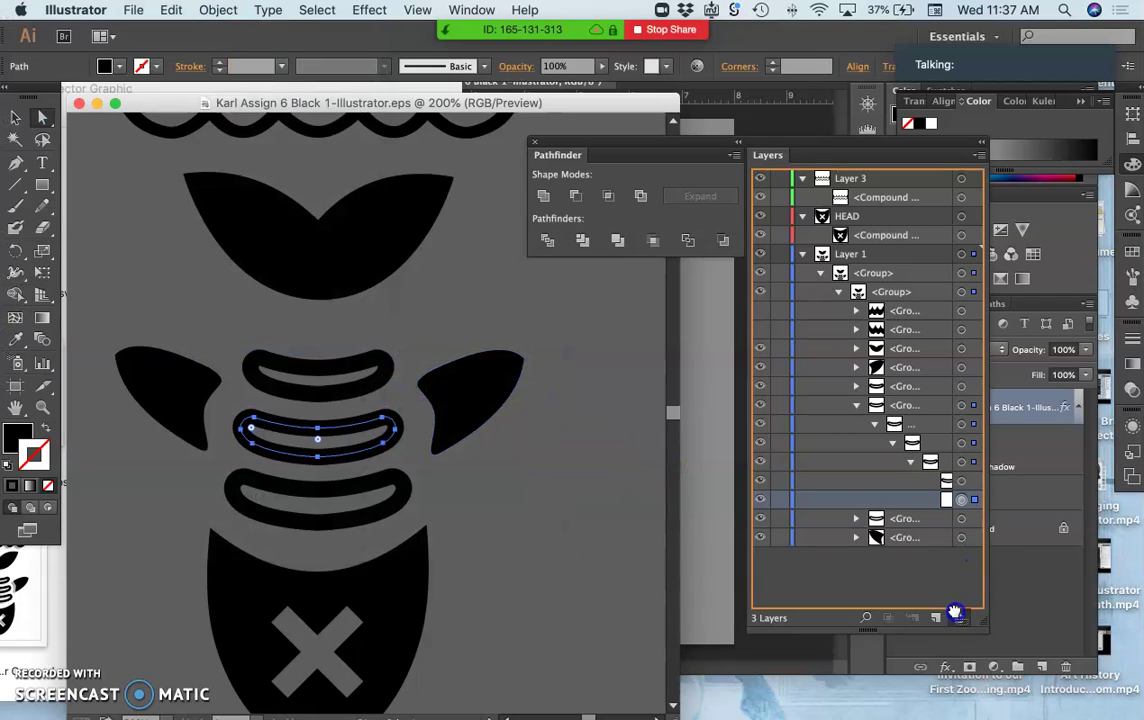
{"action": "left_click_drag", "start_coordinate": [958, 617], "coordinate": [958, 617]}
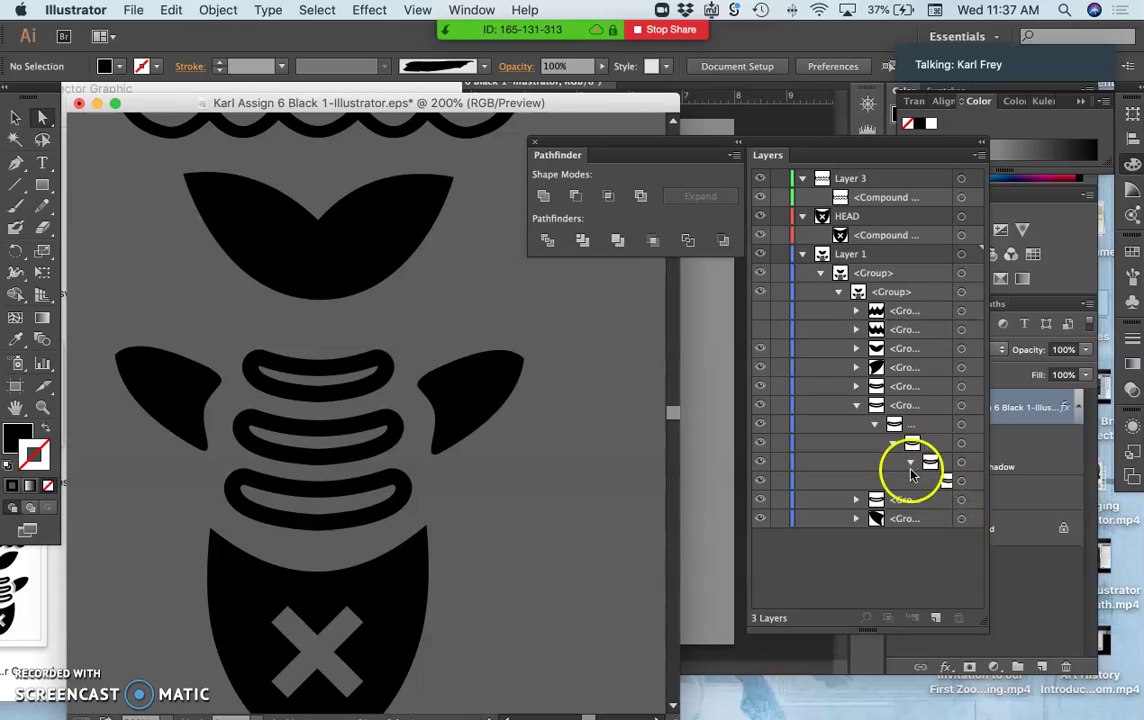
{"action": "left_click", "coordinate": [856, 405]}
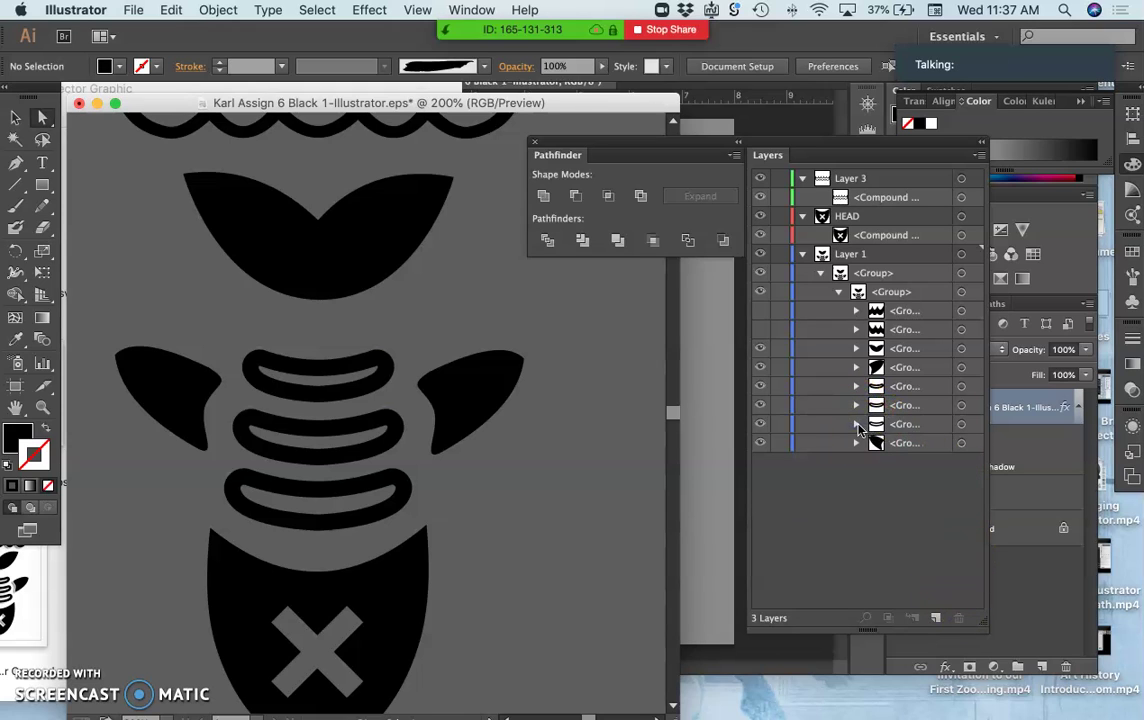
Outline the third stripe's stroke and delete its inner path
{"action": "left_click", "coordinate": [857, 425]}
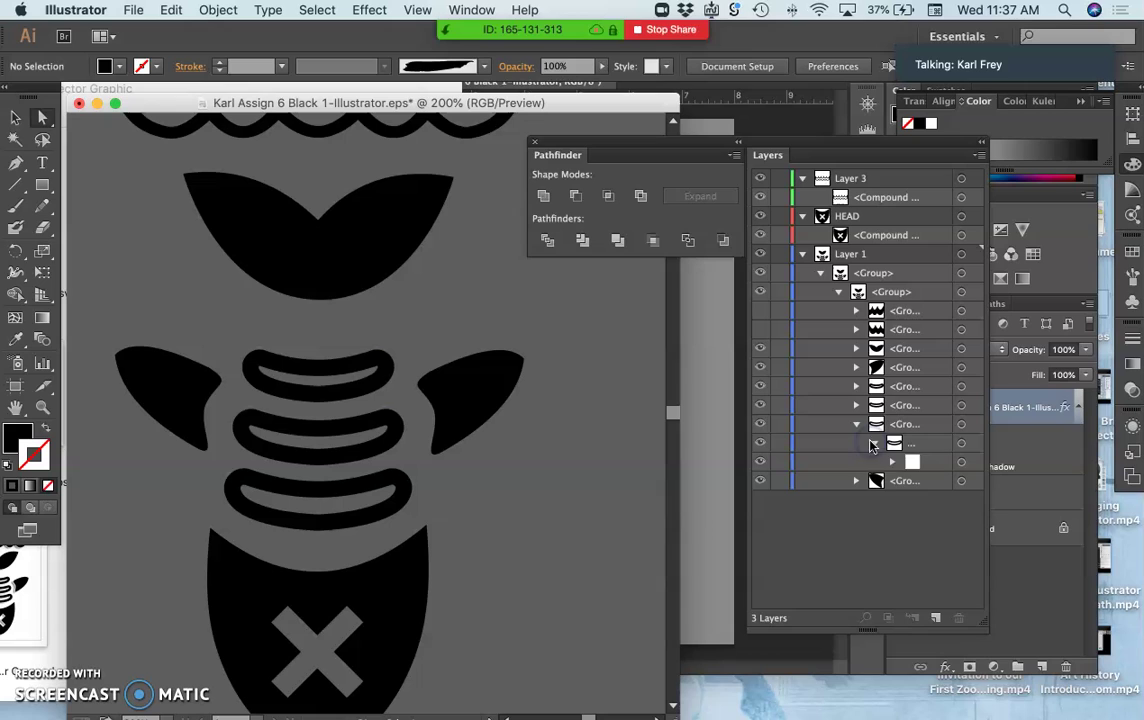
{"action": "left_click", "coordinate": [873, 444]}
{"action": "left_click", "coordinate": [910, 481]}
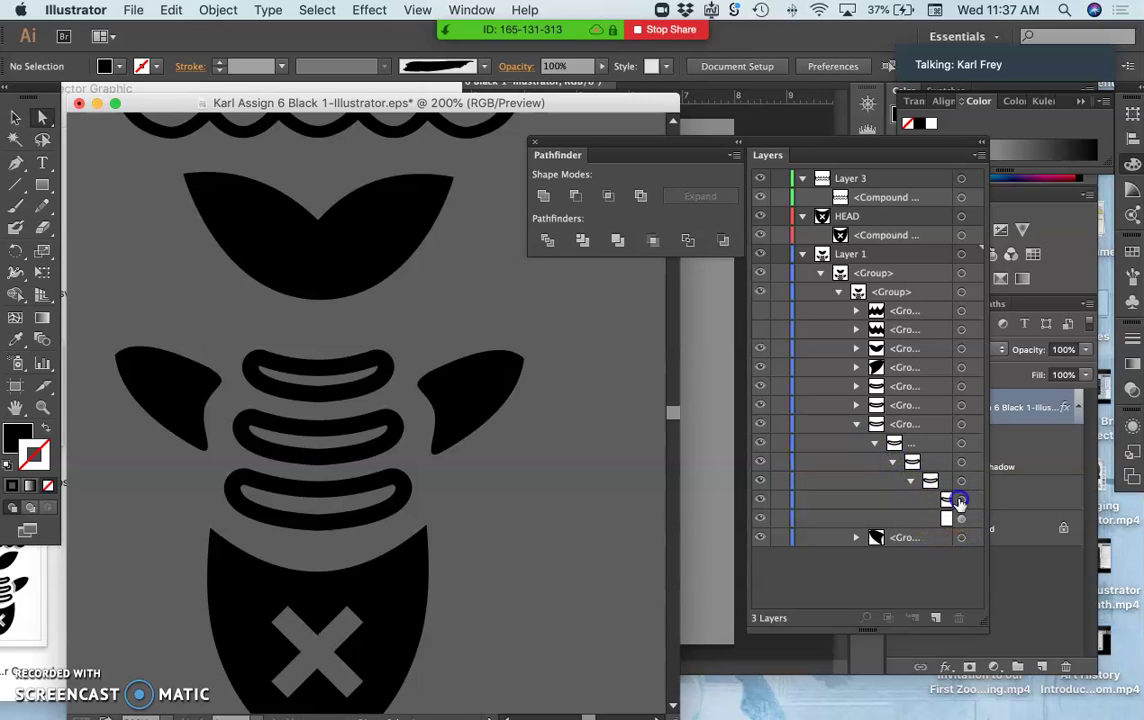
{"action": "left_click", "coordinate": [961, 499]}
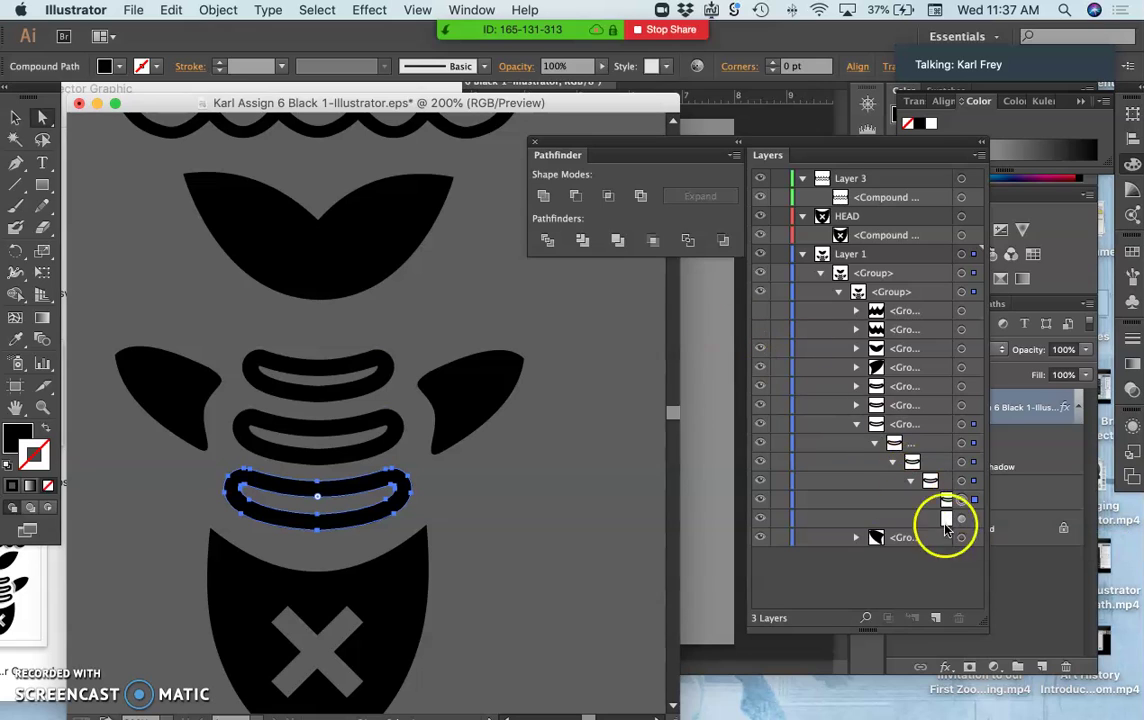
{"action": "left_click", "coordinate": [172, 10]}
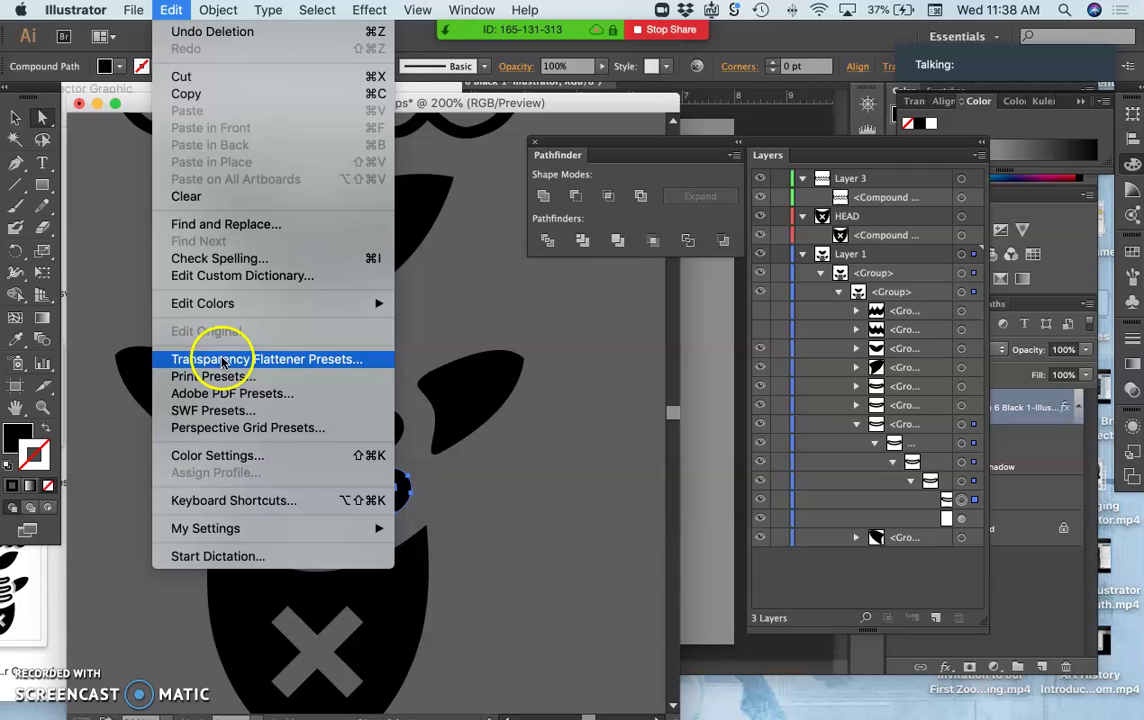
{"action": "mouse_move", "coordinate": [210, 10]}
{"action": "mouse_move", "coordinate": [227, 352]}
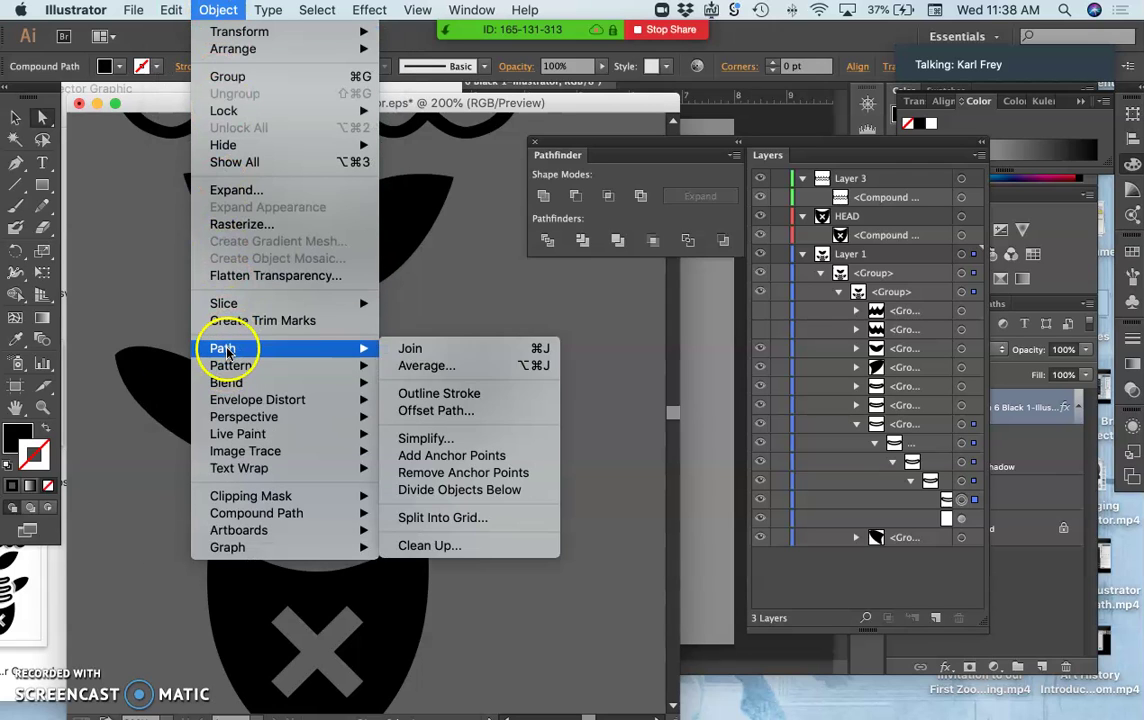
{"action": "left_click", "coordinate": [410, 393]}
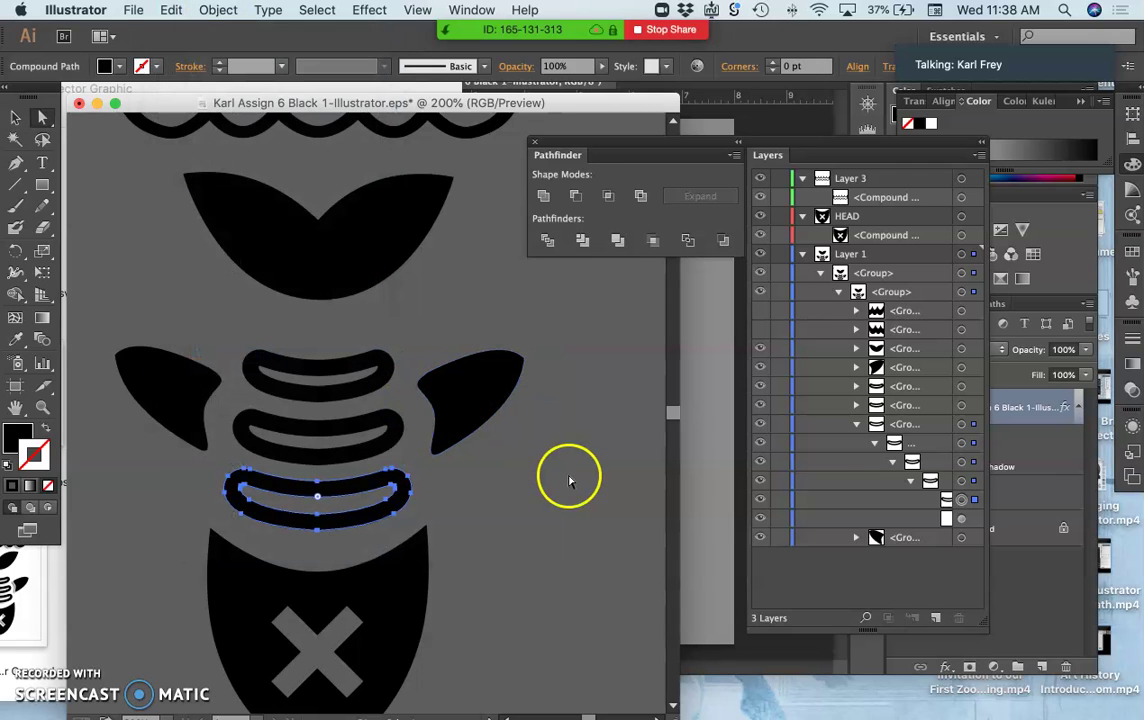
{"action": "left_click", "coordinate": [966, 522]}
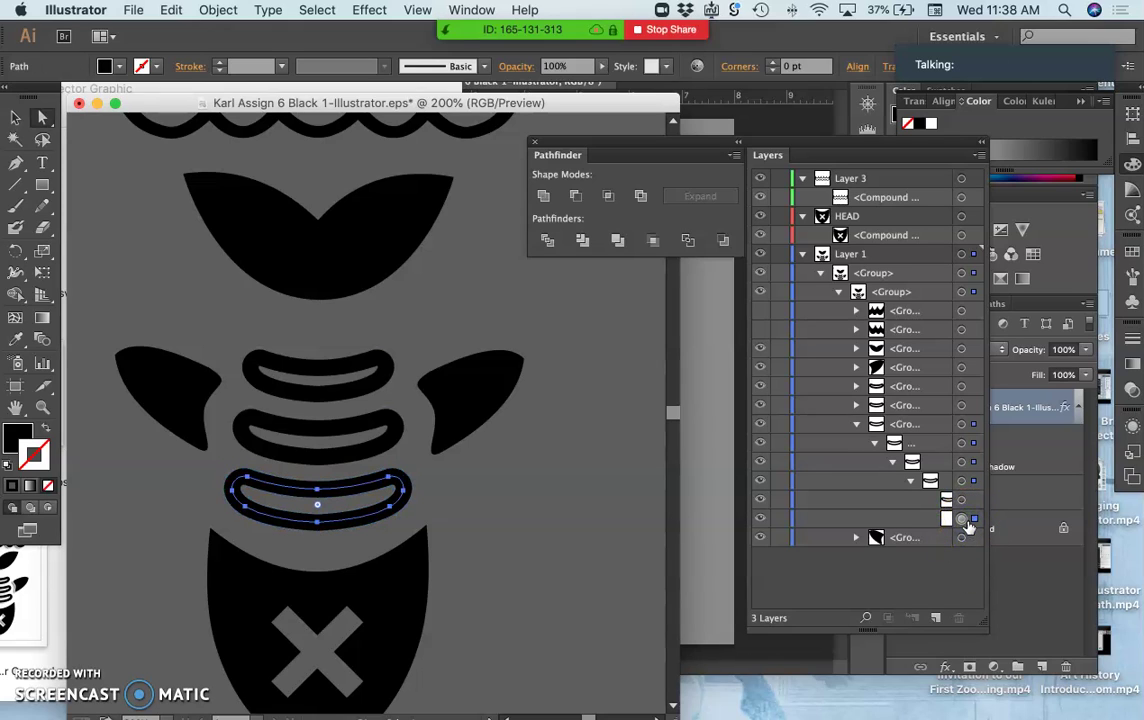
{"action": "left_click", "coordinate": [957, 619]}
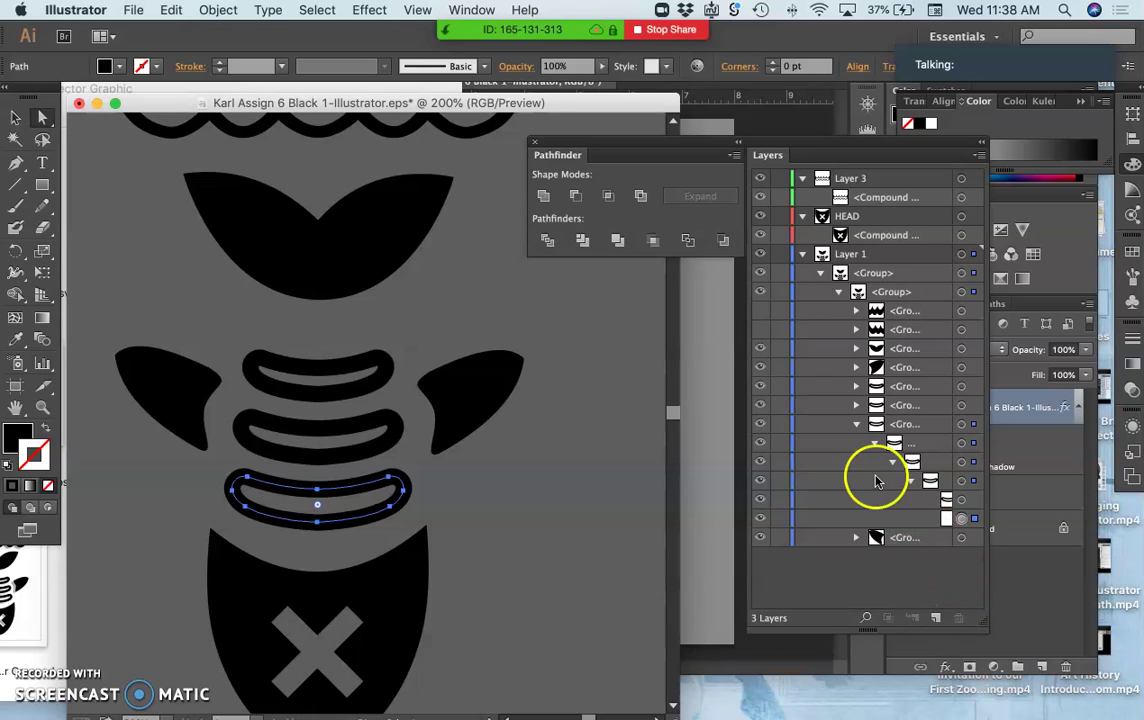
Apply Outline Stroke to the bottom stripe
{"action": "left_click", "coordinate": [218, 10]}
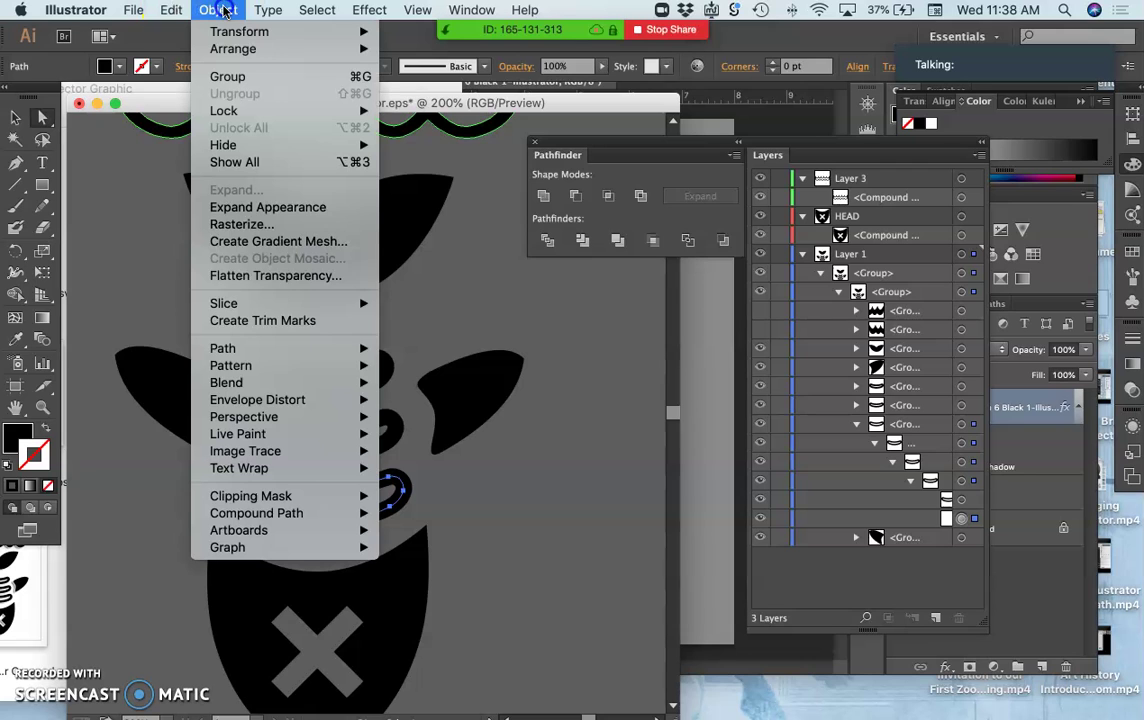
{"action": "mouse_move", "coordinate": [210, 346]}
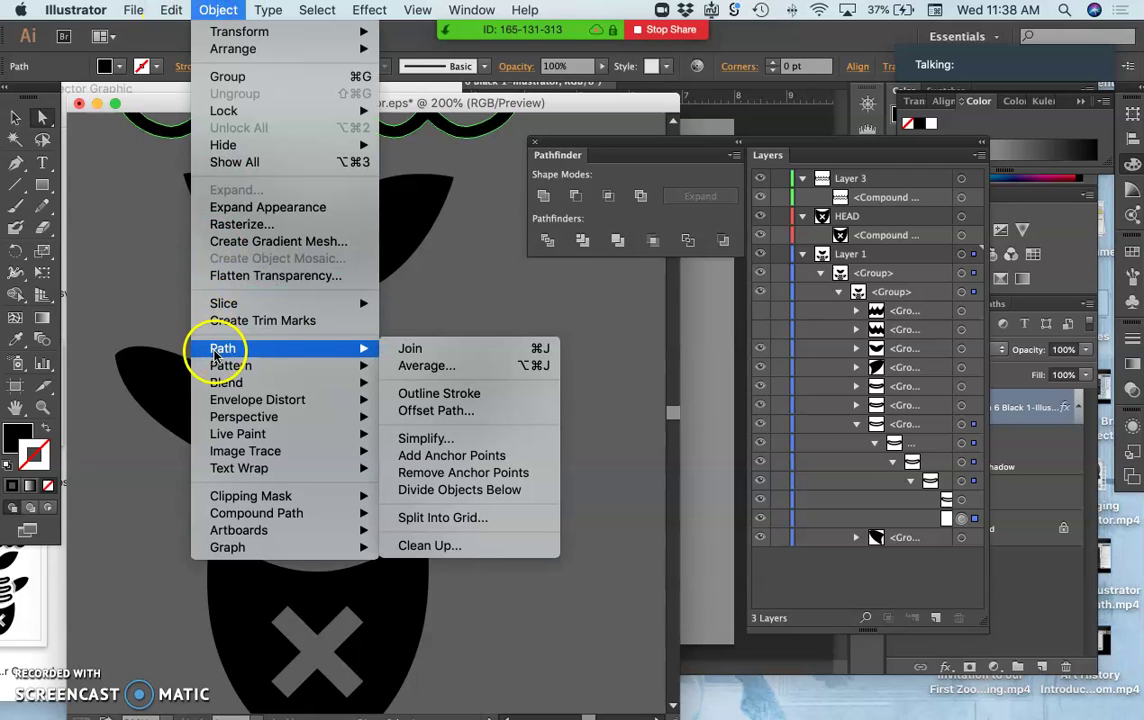
{"action": "left_click", "coordinate": [439, 393]}
{"action": "left_click_drag", "start_coordinate": [884, 518], "coordinate": [972, 521]}
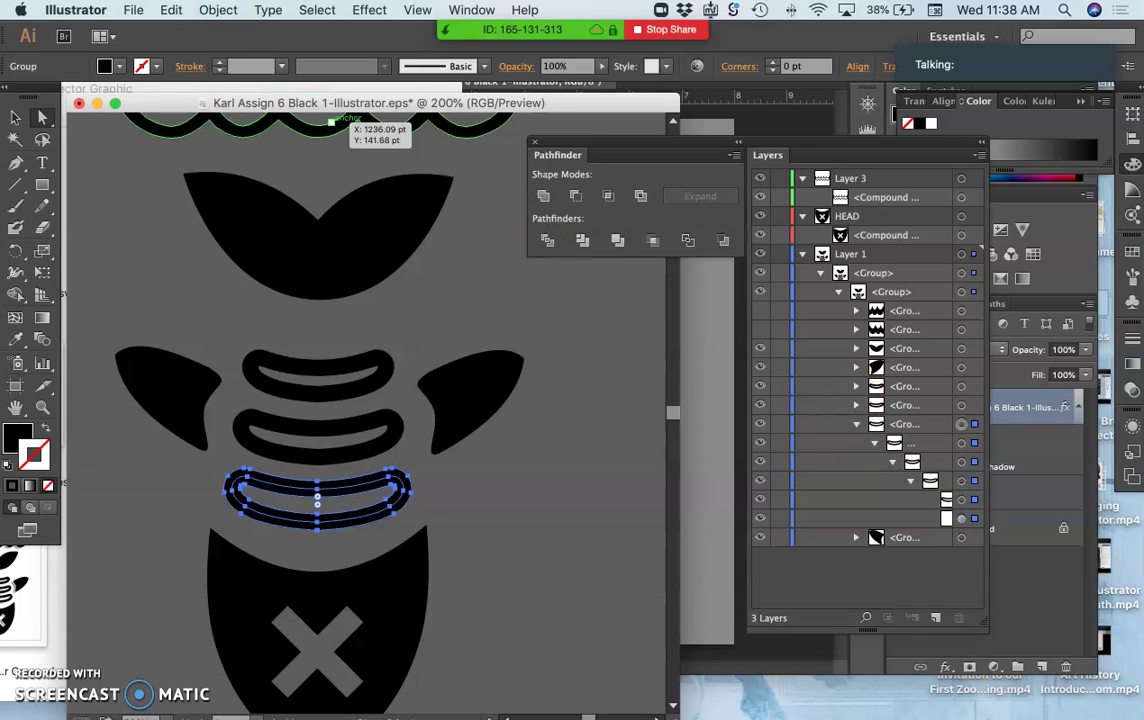
Apply Outline Stroke to the selected bottom rib strokes, then deselect
{"action": "left_click", "coordinate": [217, 10]}
{"action": "mouse_move", "coordinate": [225, 347]}
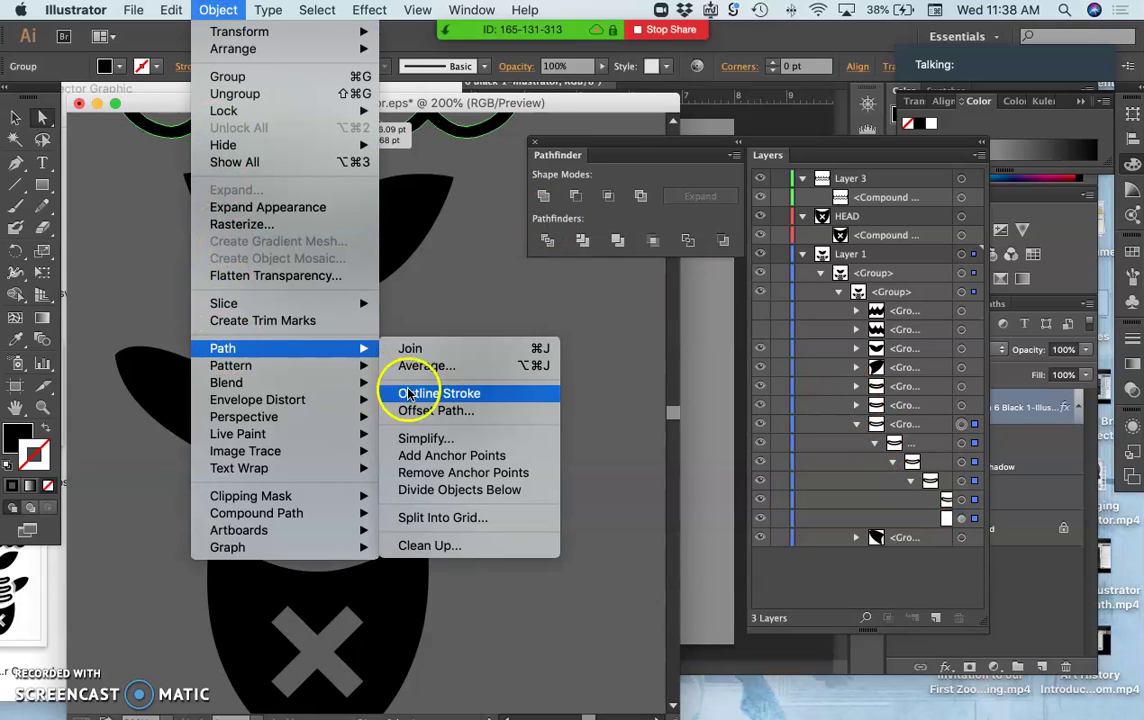
{"action": "left_click", "coordinate": [439, 396]}
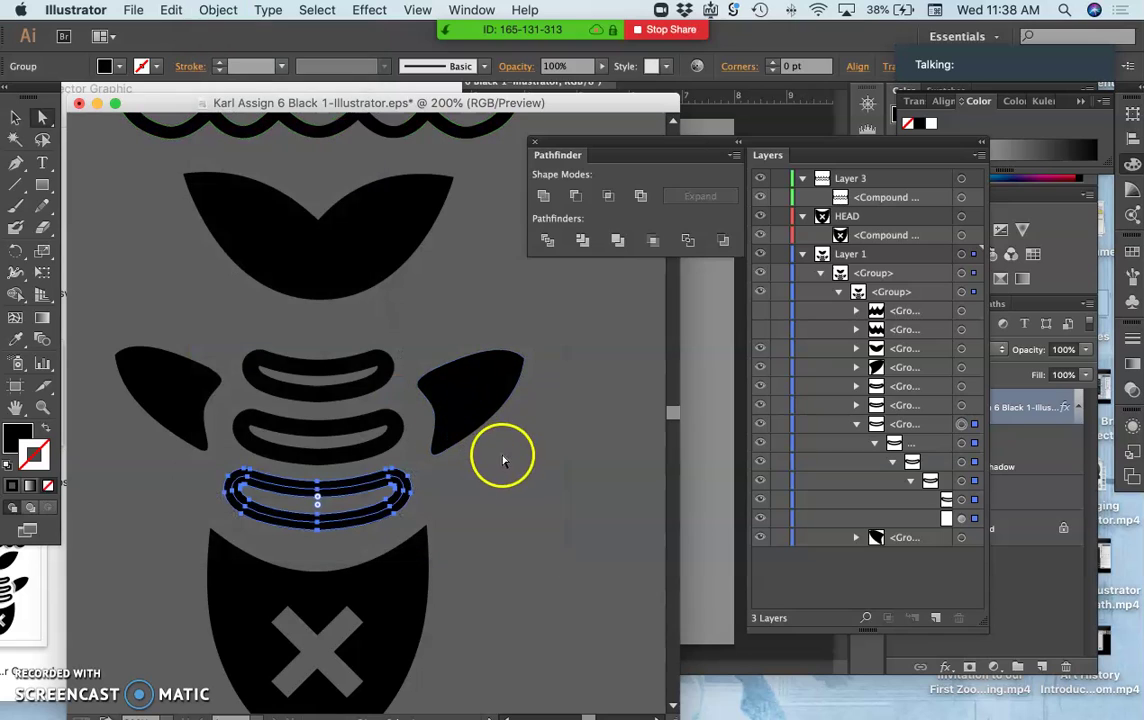
{"action": "left_click", "coordinate": [502, 458]}
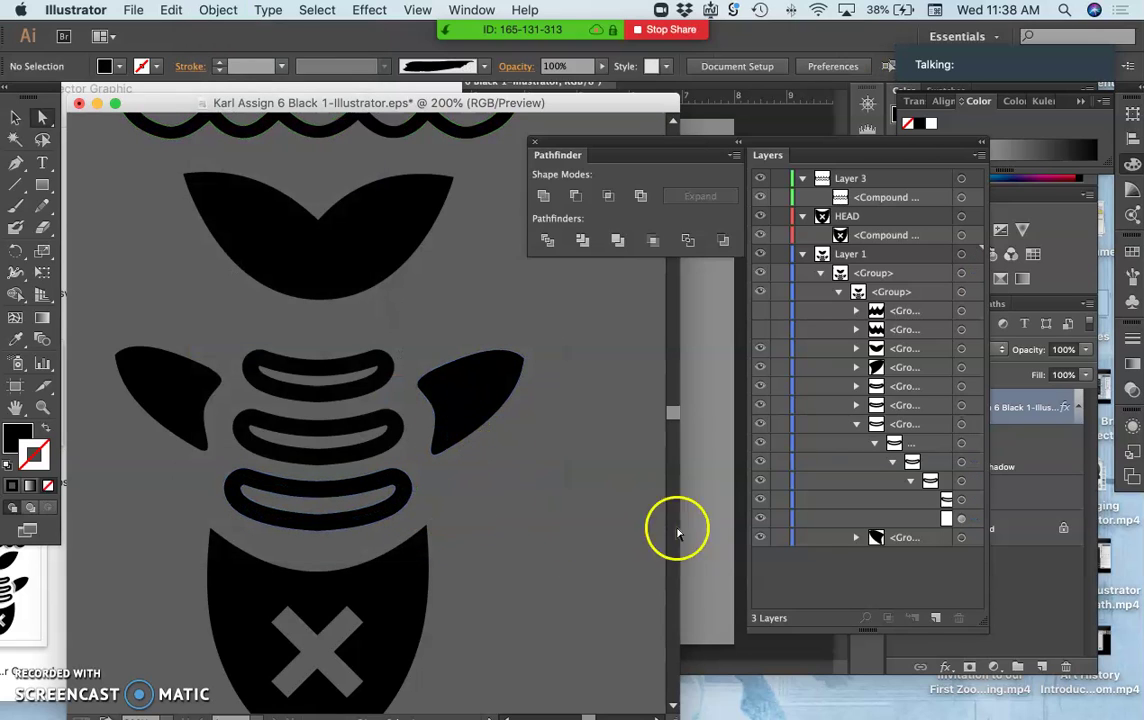
Clear the appearance attributes from the bottom ring's inner path
{"action": "left_click", "coordinate": [961, 518]}
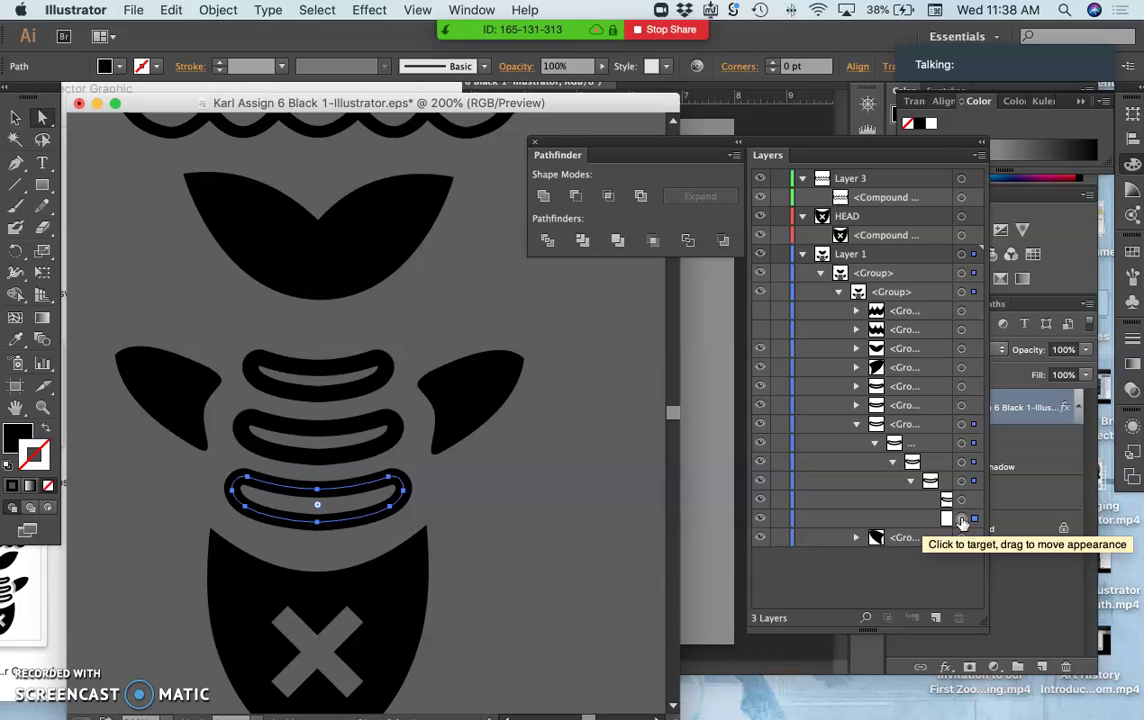
{"action": "left_click_drag", "start_coordinate": [961, 520], "coordinate": [962, 547]}
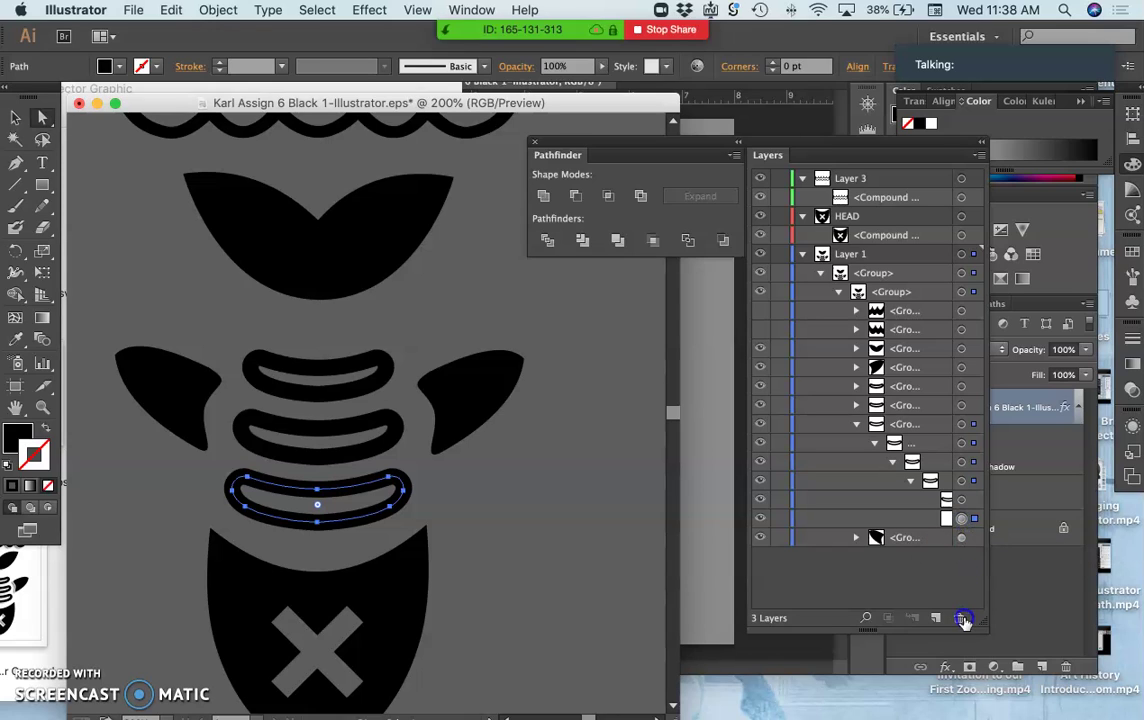
{"action": "left_click_drag", "start_coordinate": [959, 619], "coordinate": [960, 622]}
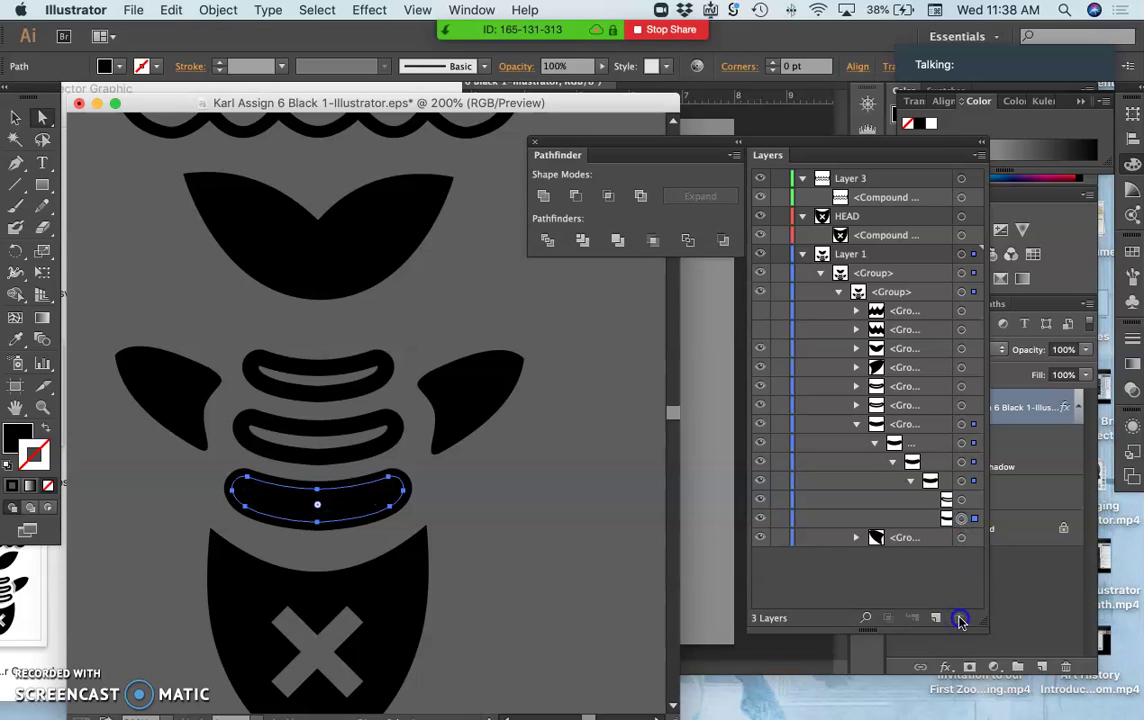
{"action": "left_click", "coordinate": [600, 499]}
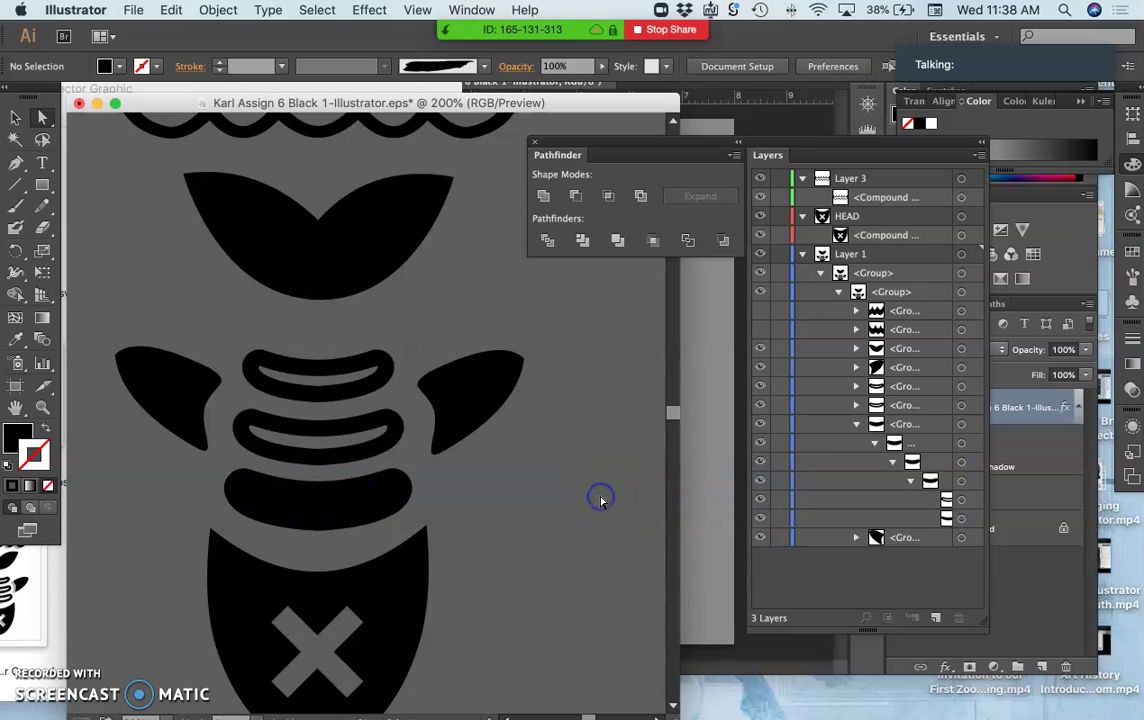
{"action": "key", "text": "super+z"}
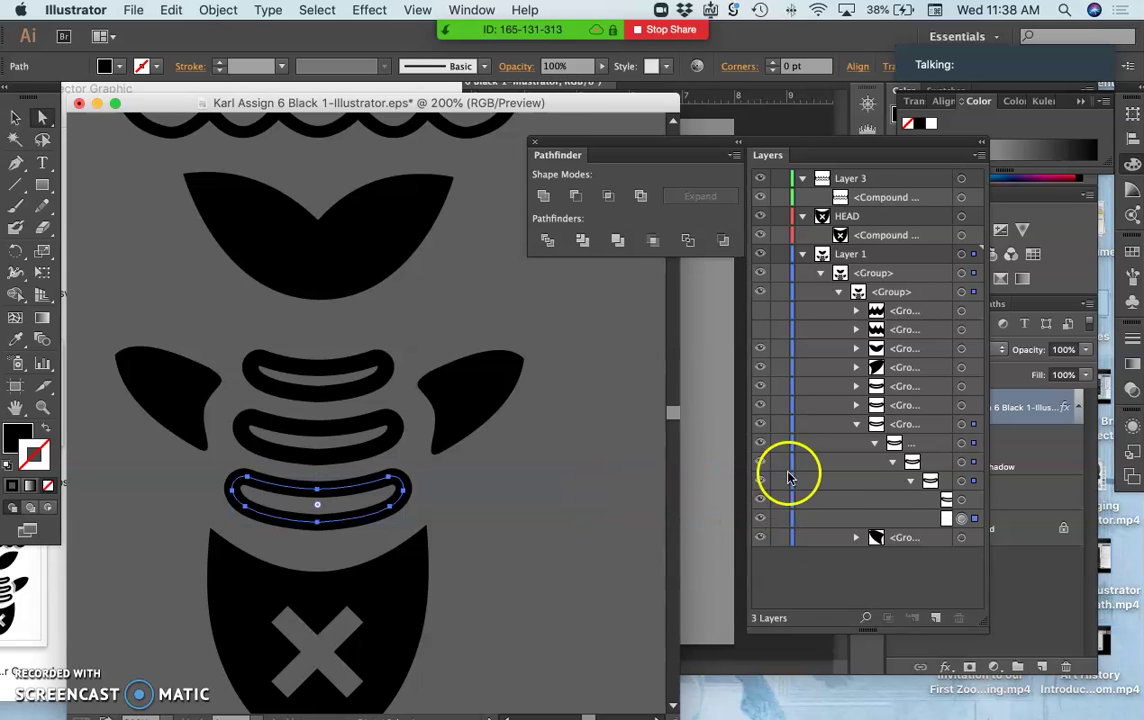
{"action": "left_click_drag", "start_coordinate": [792, 472], "coordinate": [965, 505]}
{"action": "left_click", "coordinate": [963, 502]}
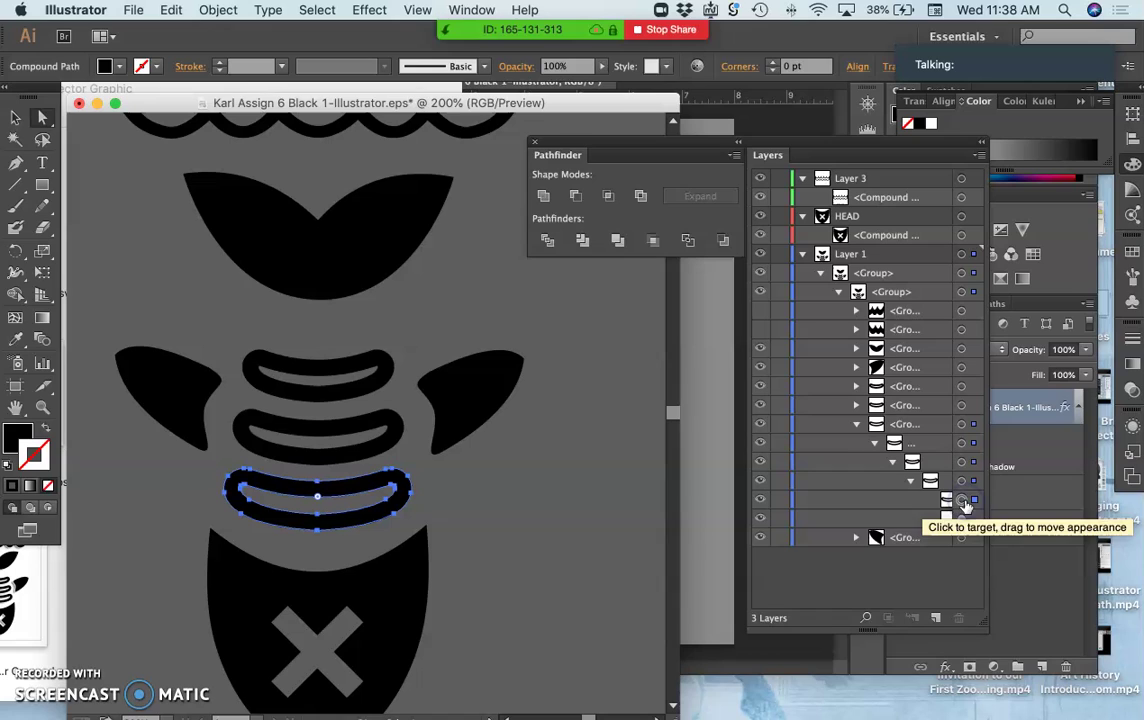
{"action": "left_click", "coordinate": [961, 519]}
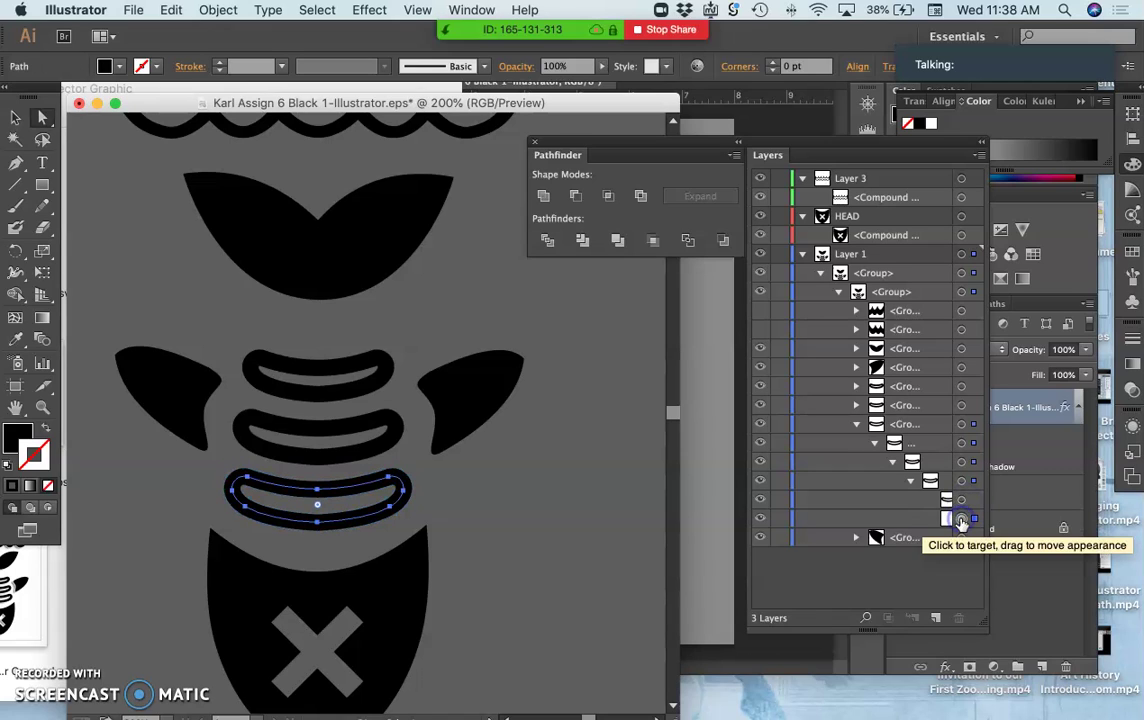
{"action": "mouse_move", "coordinate": [961, 522]}
{"action": "left_mouse_down"}
{"action": "mouse_move", "coordinate": [962, 620]}
{"action": "mouse_move", "coordinate": [961, 500]}
{"action": "left_mouse_up"}
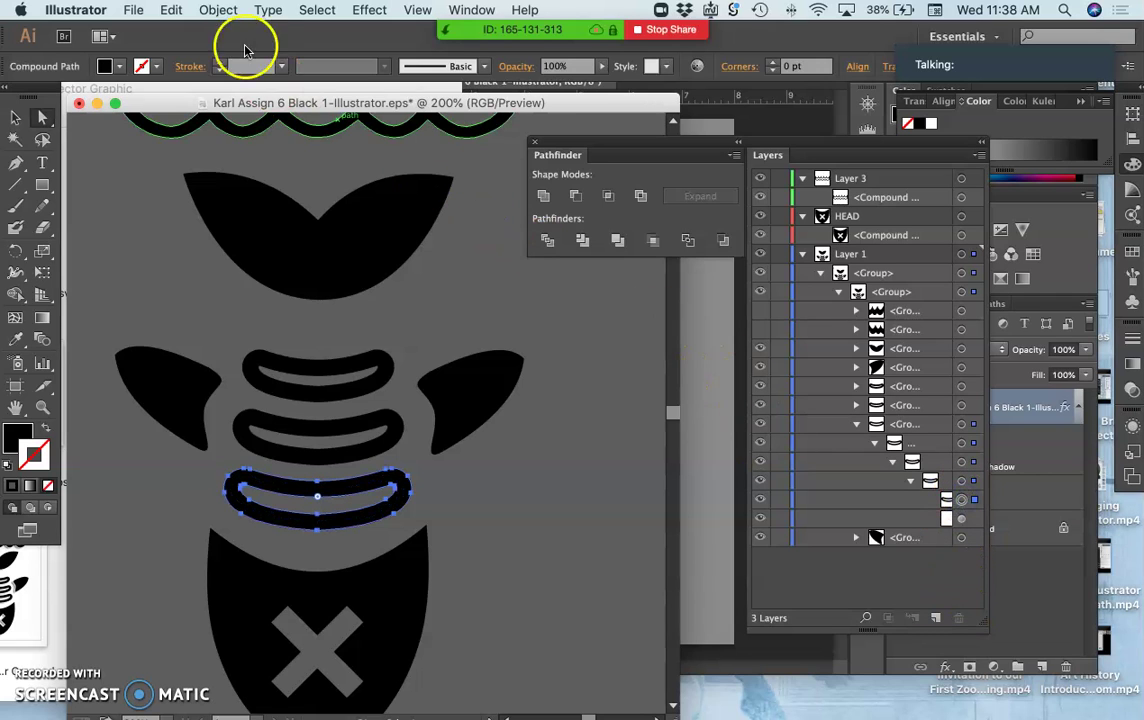
Outline the bottom ring's stroke and delete its inner path
{"action": "left_click", "coordinate": [216, 10]}
{"action": "mouse_move", "coordinate": [245, 350]}
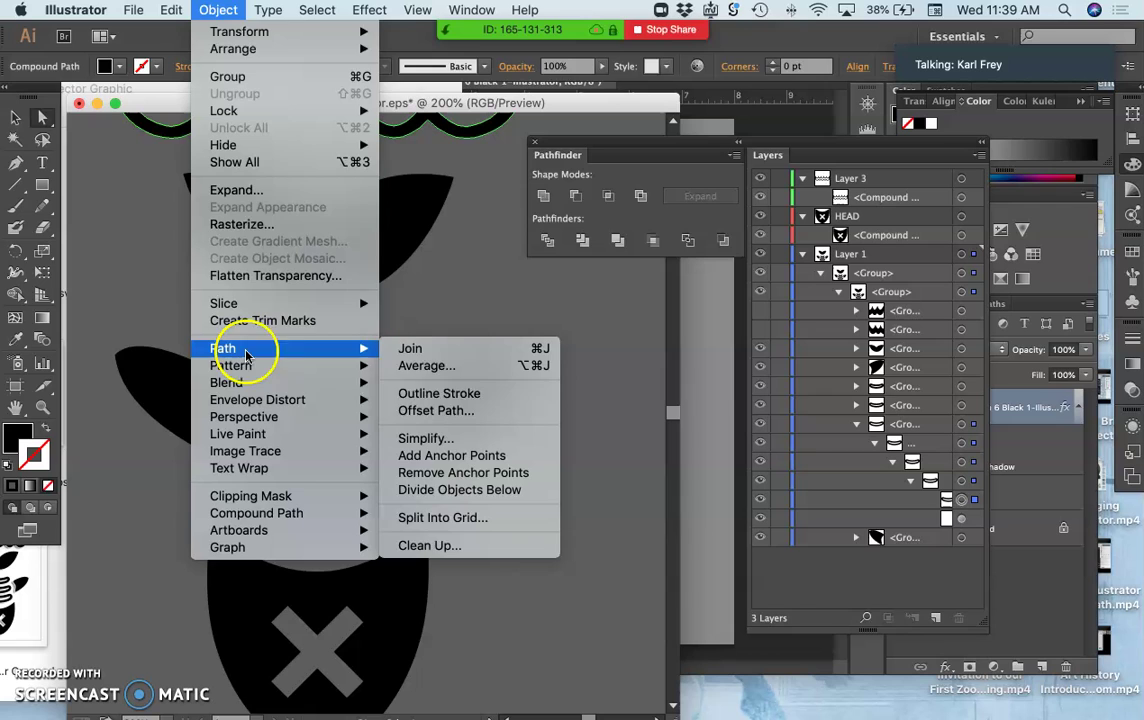
{"action": "left_click", "coordinate": [440, 393]}
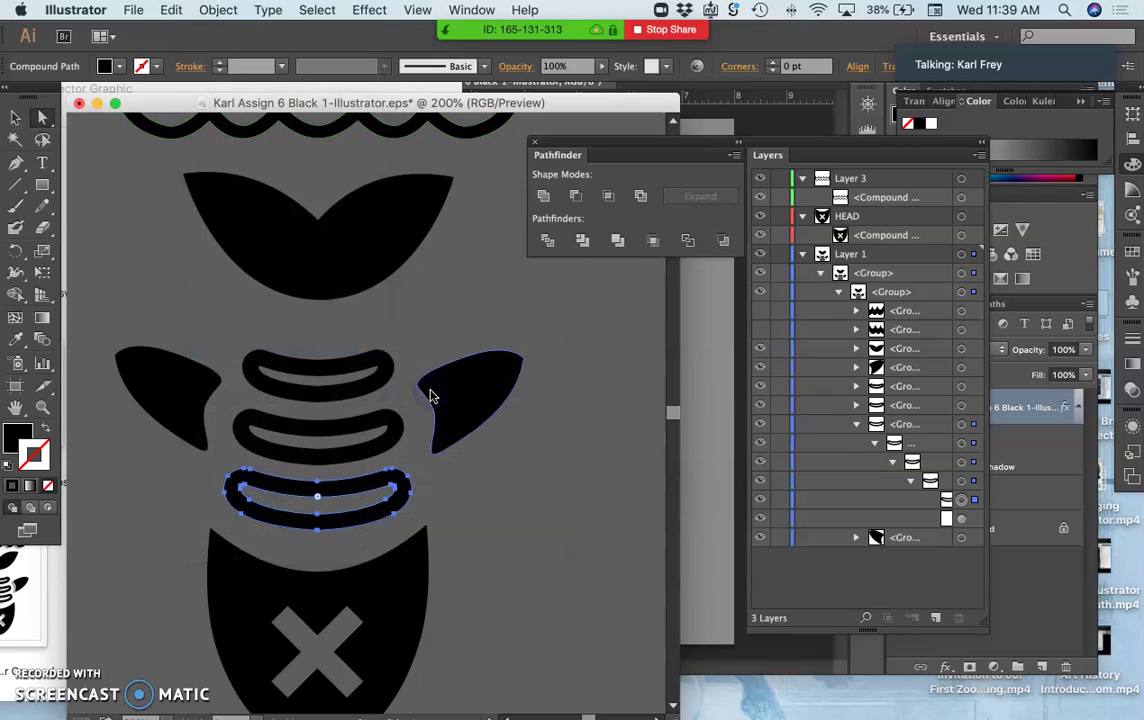
{"action": "left_click", "coordinate": [538, 512]}
{"action": "left_click_drag", "start_coordinate": [807, 516], "coordinate": [955, 537]}
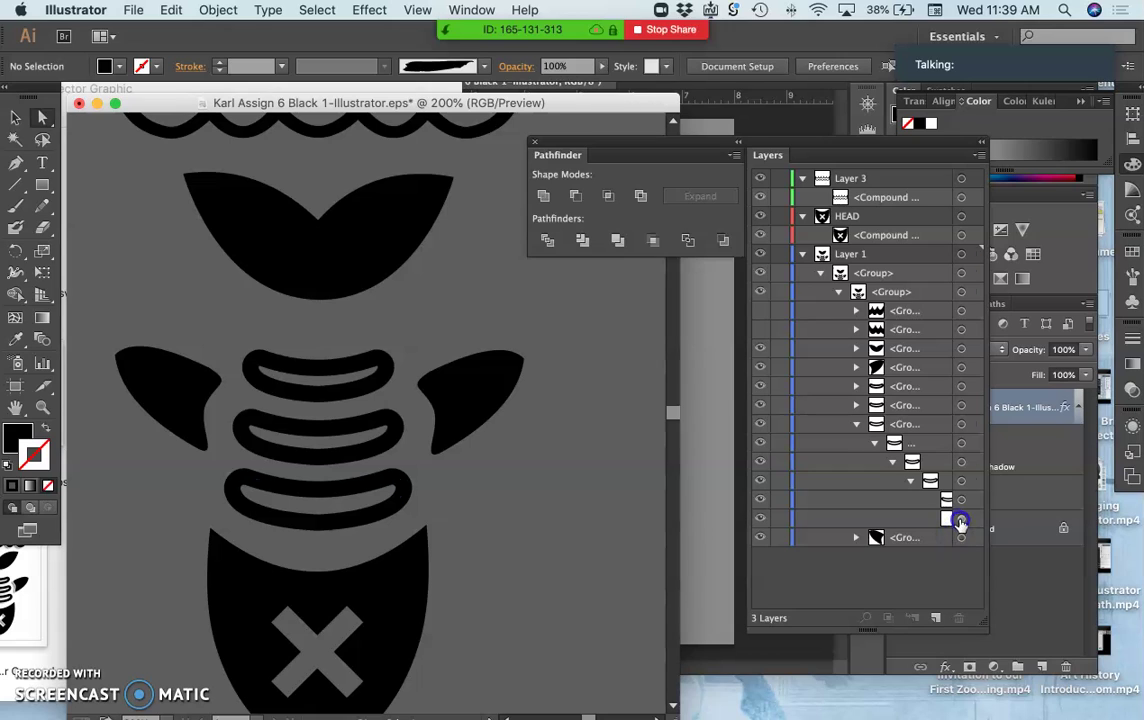
{"action": "left_click", "coordinate": [960, 521]}
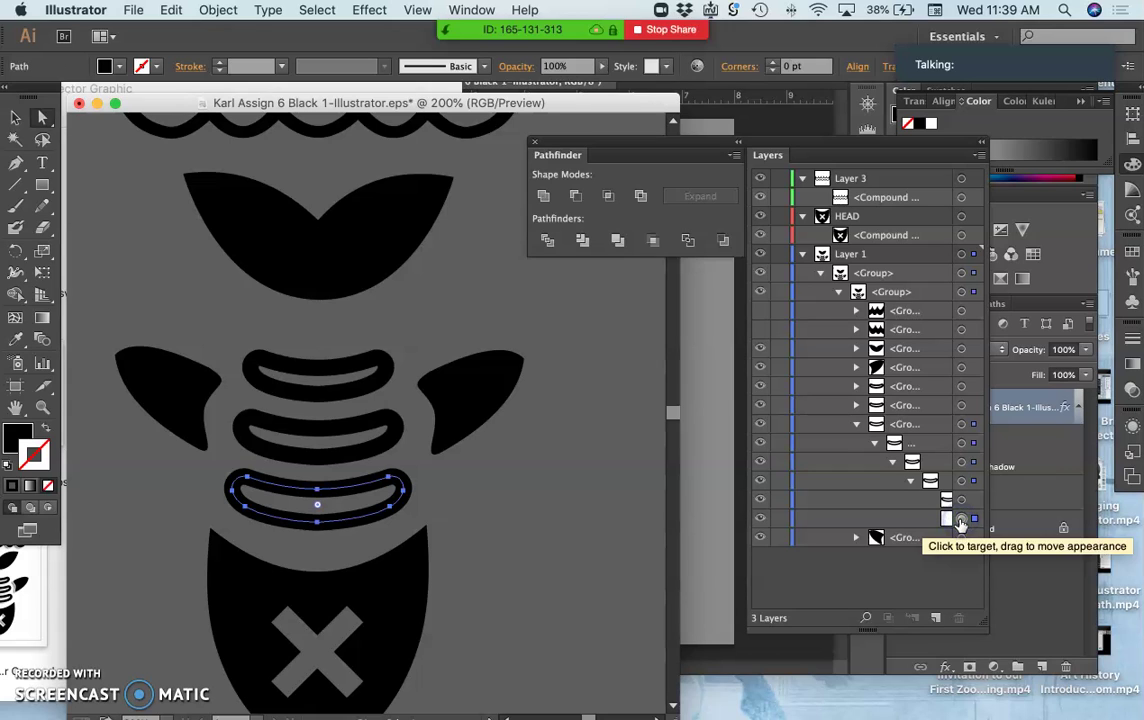
{"action": "left_click", "coordinate": [960, 621]}
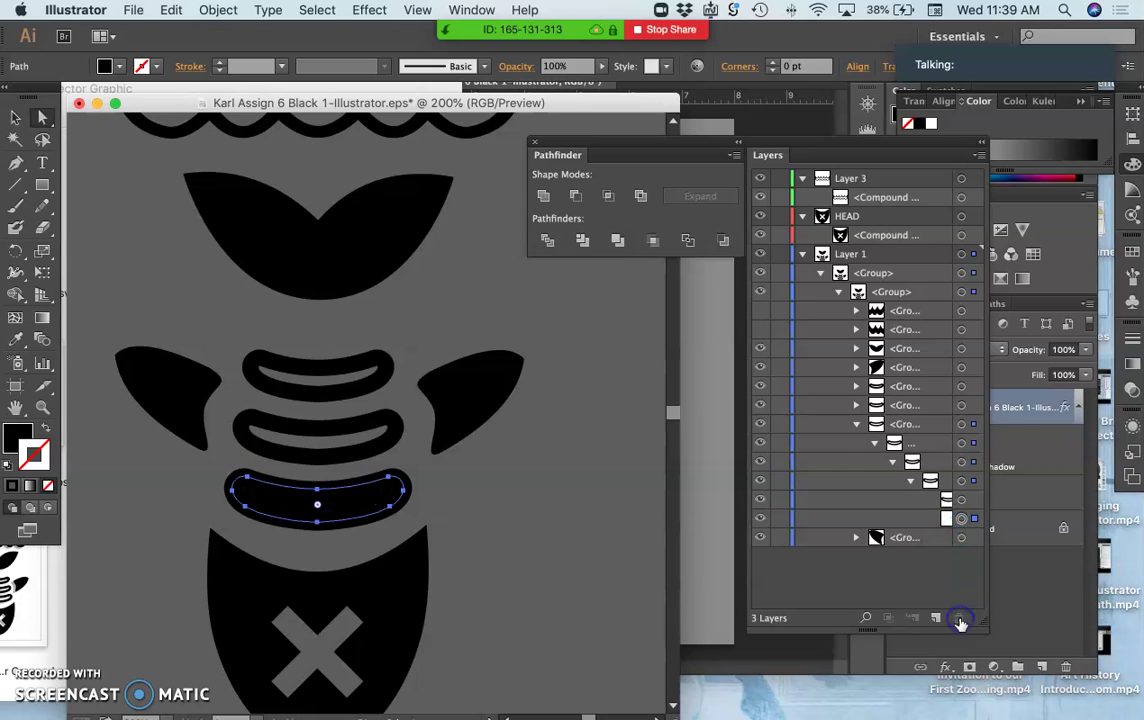
Reselect the ring's inner path and test Swap Fill and Stroke, then revert it
{"action": "left_click", "coordinate": [961, 501]}
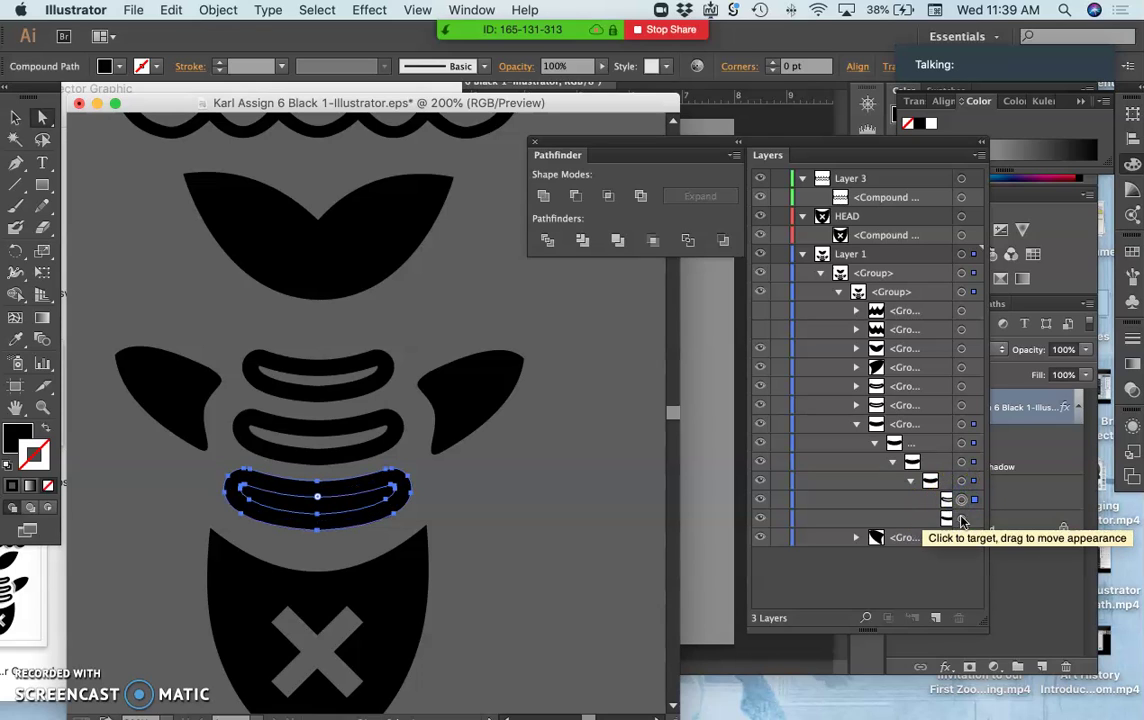
{"action": "left_click", "coordinate": [960, 520]}
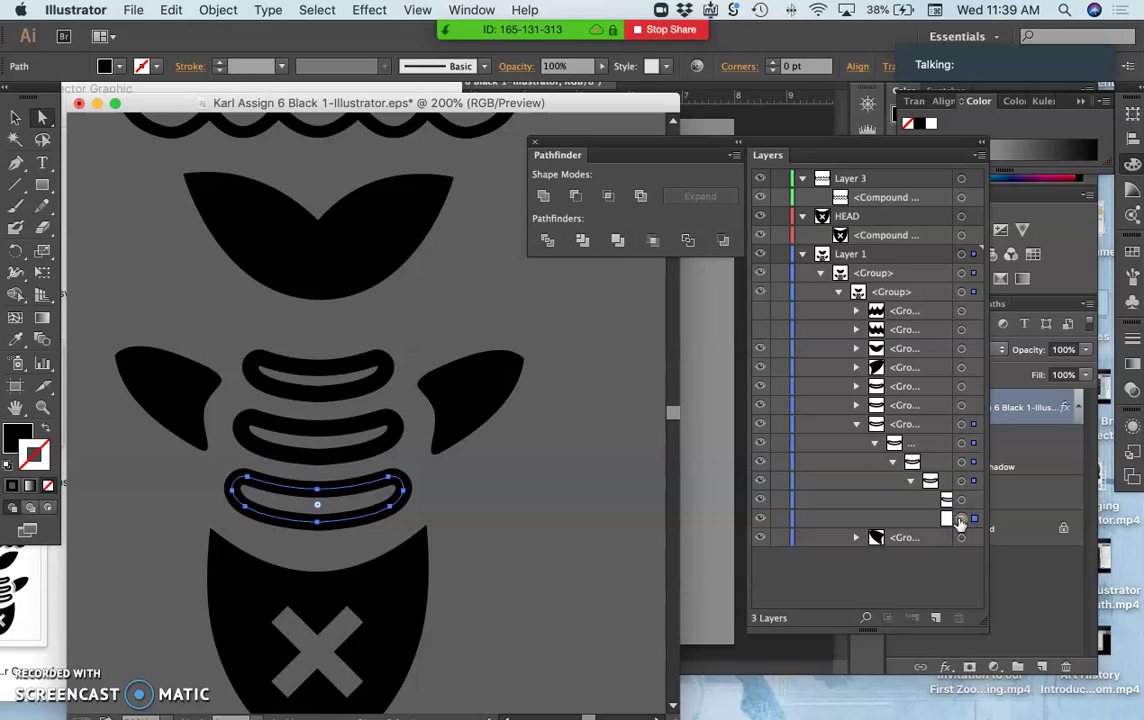
{"action": "left_click", "coordinate": [961, 499]}
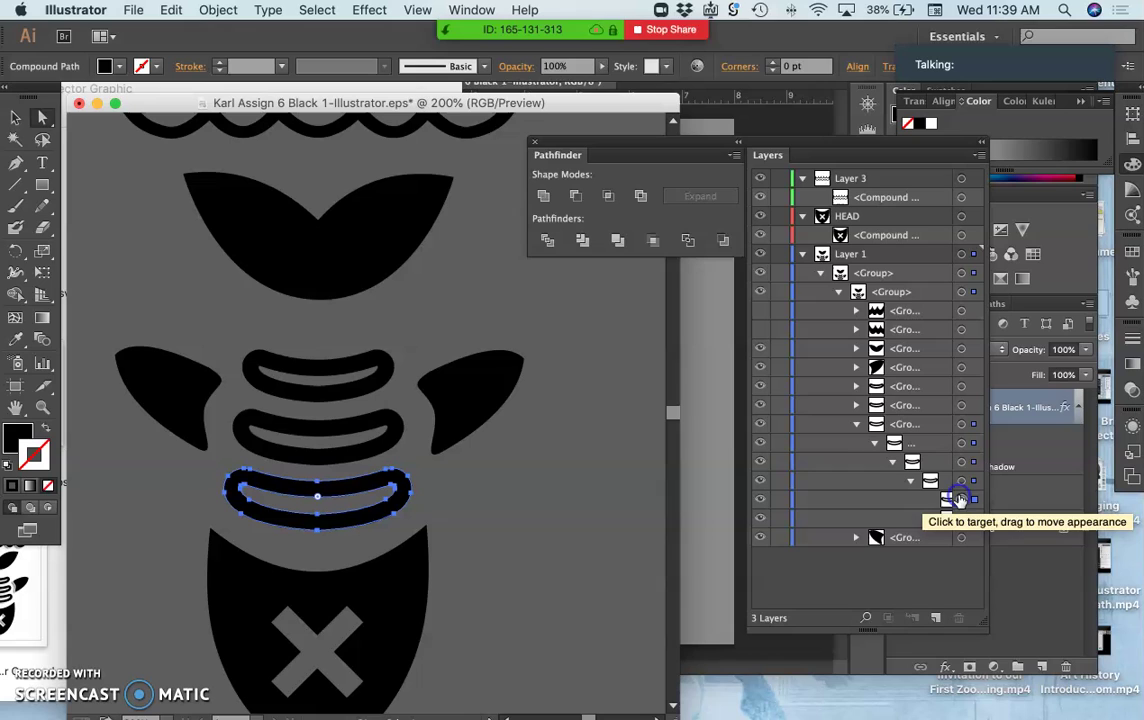
{"action": "left_click", "coordinate": [961, 520]}
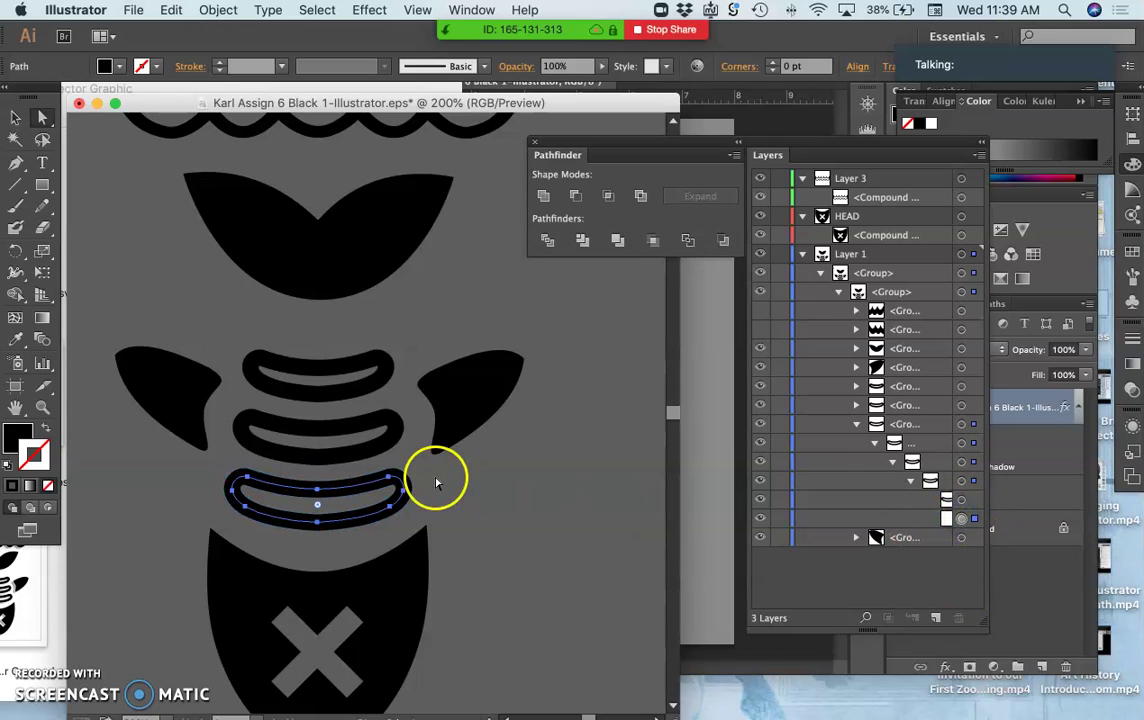
{"action": "left_click", "coordinate": [45, 432]}
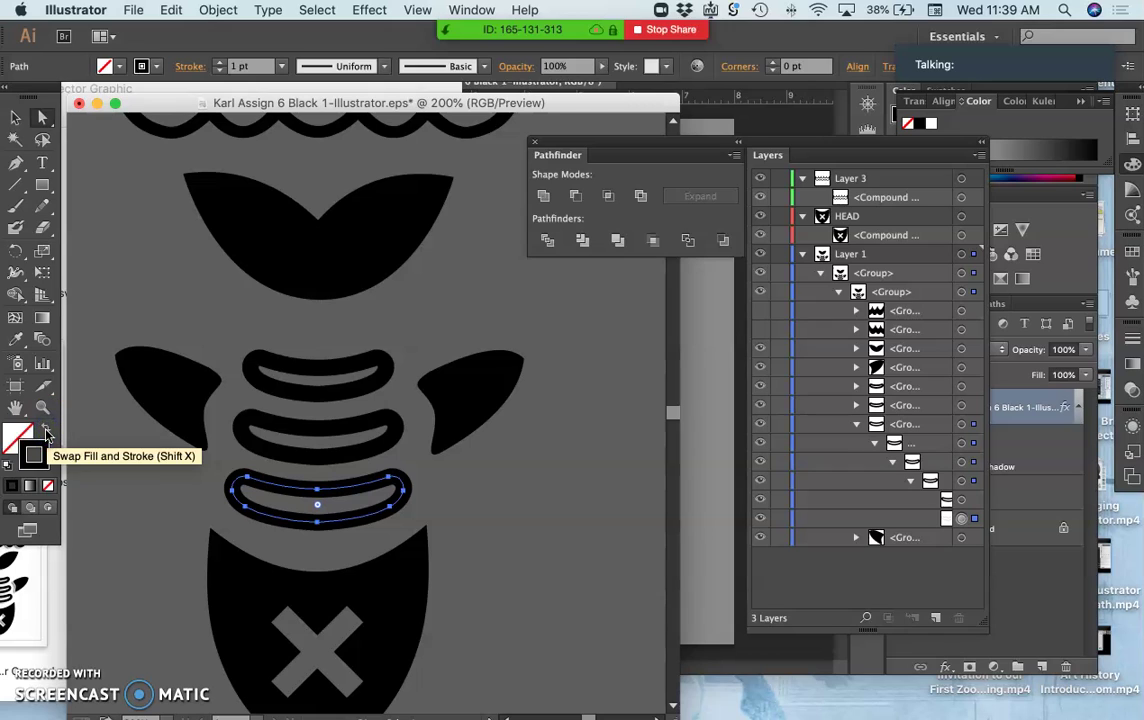
{"action": "left_click", "coordinate": [45, 432]}
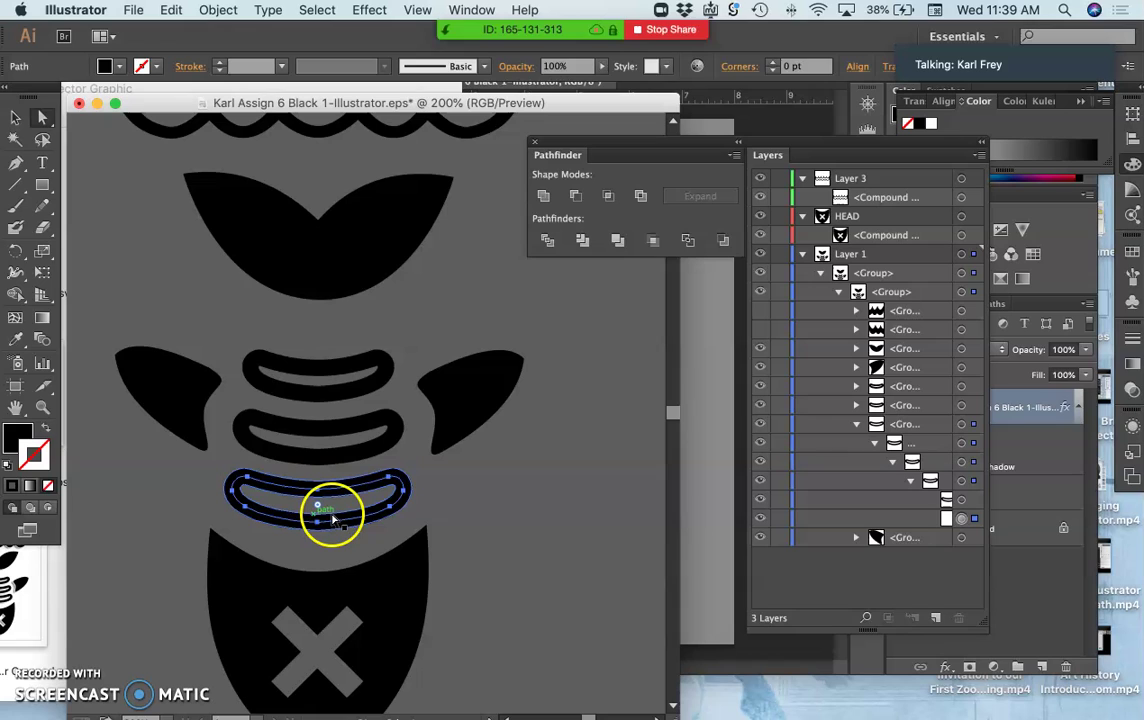
Delete the selected inner path, save the fish EPS, and close it
{"action": "key", "text": "Delete"}
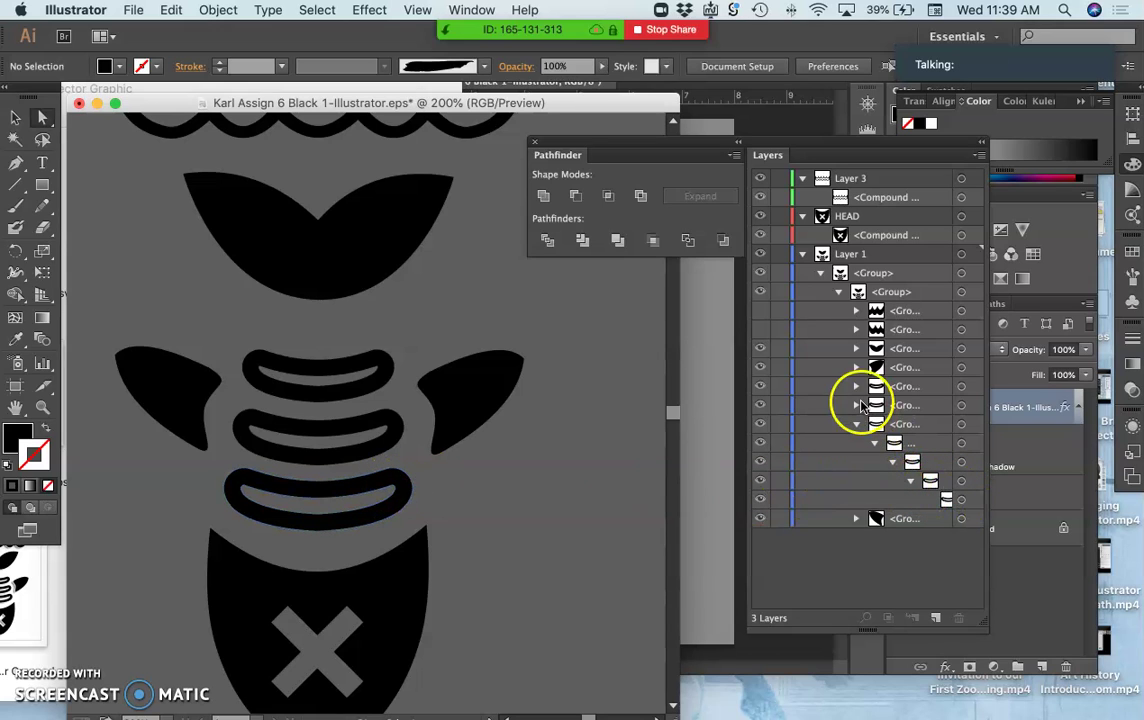
{"action": "left_click", "coordinate": [133, 10]}
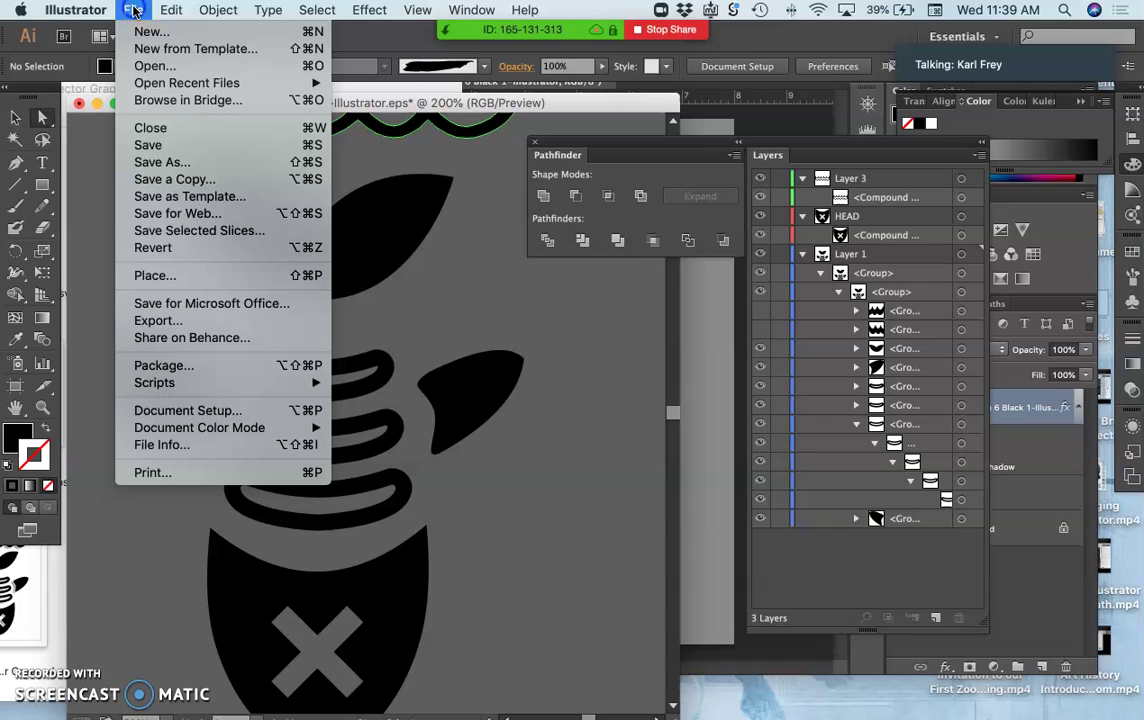
{"action": "left_click", "coordinate": [145, 146]}
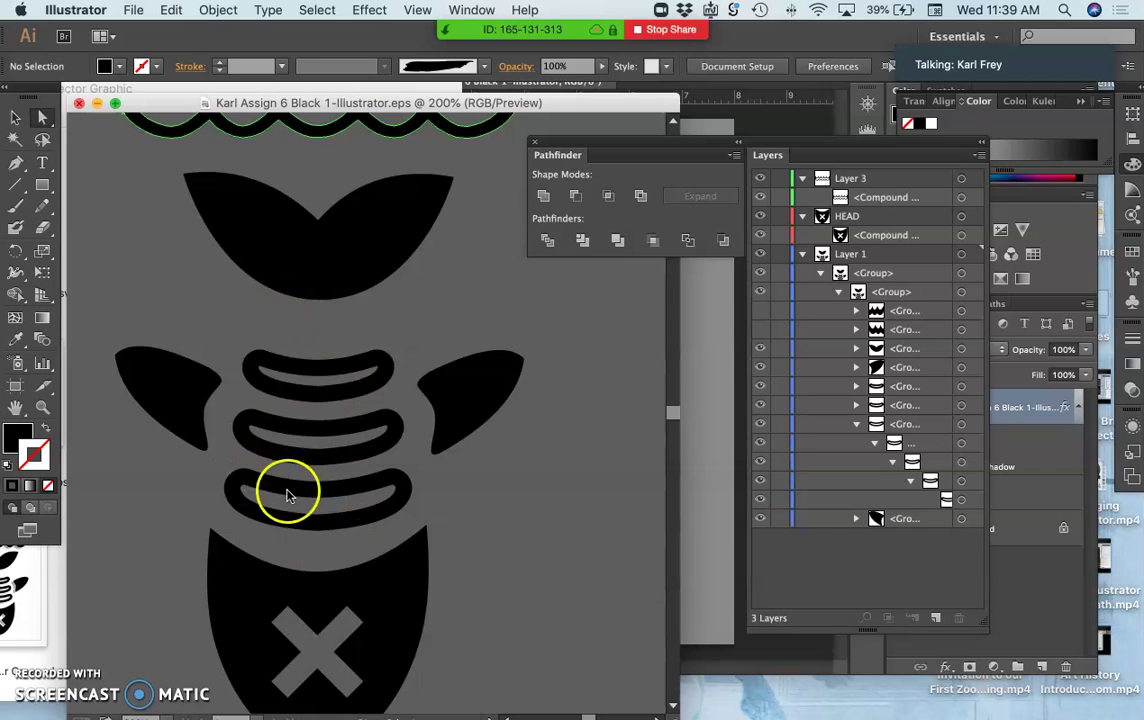
{"action": "key", "text": "super+w"}
Drag the updated EPS from Finder onto the canvas and scale it to about 155%
{"action": "left_click", "coordinate": [428, 393]}
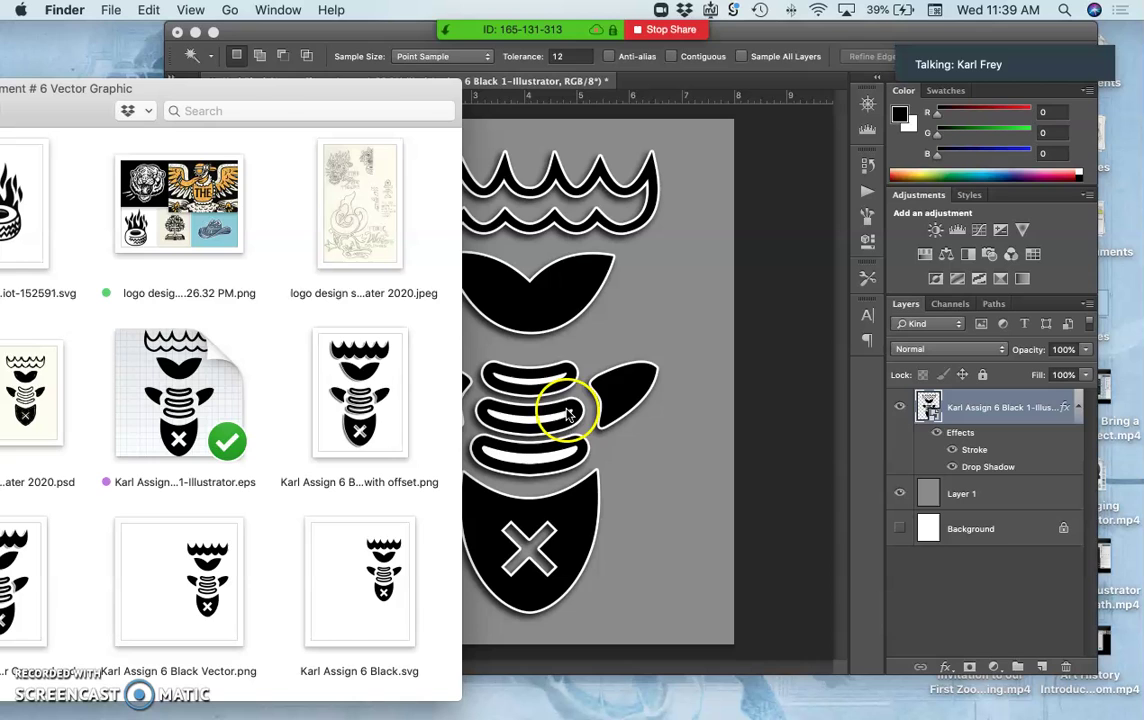
{"action": "left_click_drag", "start_coordinate": [178, 385], "coordinate": [541, 365]}
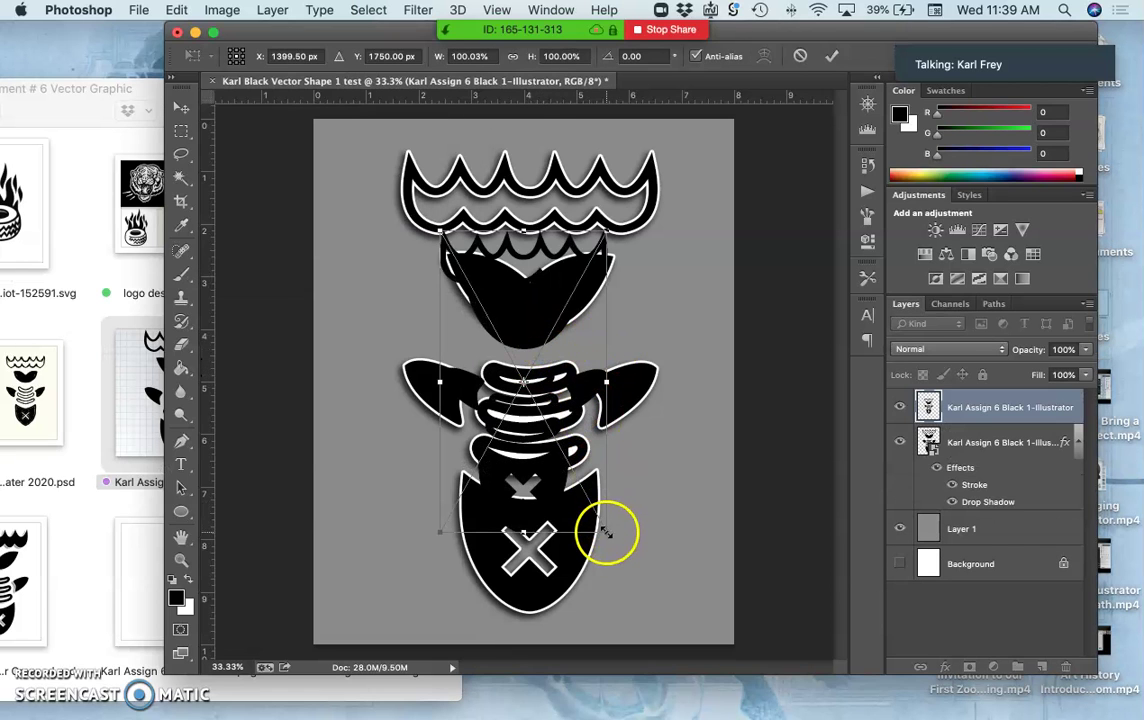
{"action": "left_click_drag", "start_coordinate": [622, 540], "coordinate": [679, 598]}
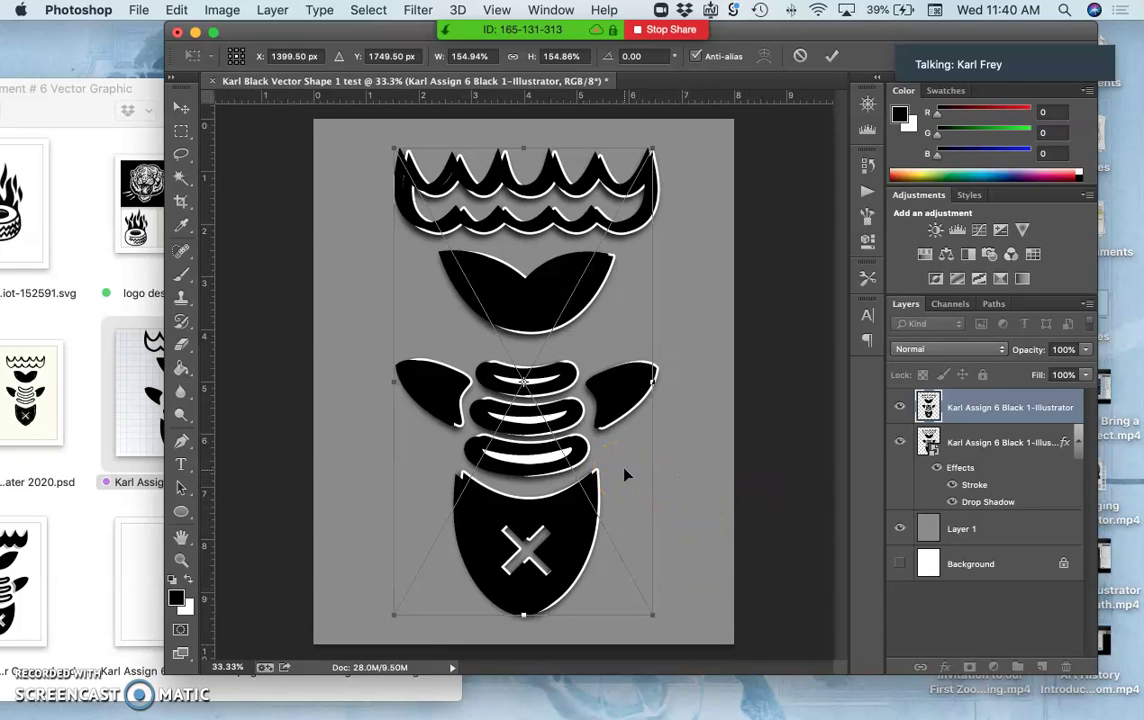
{"action": "key", "text": "Return"}
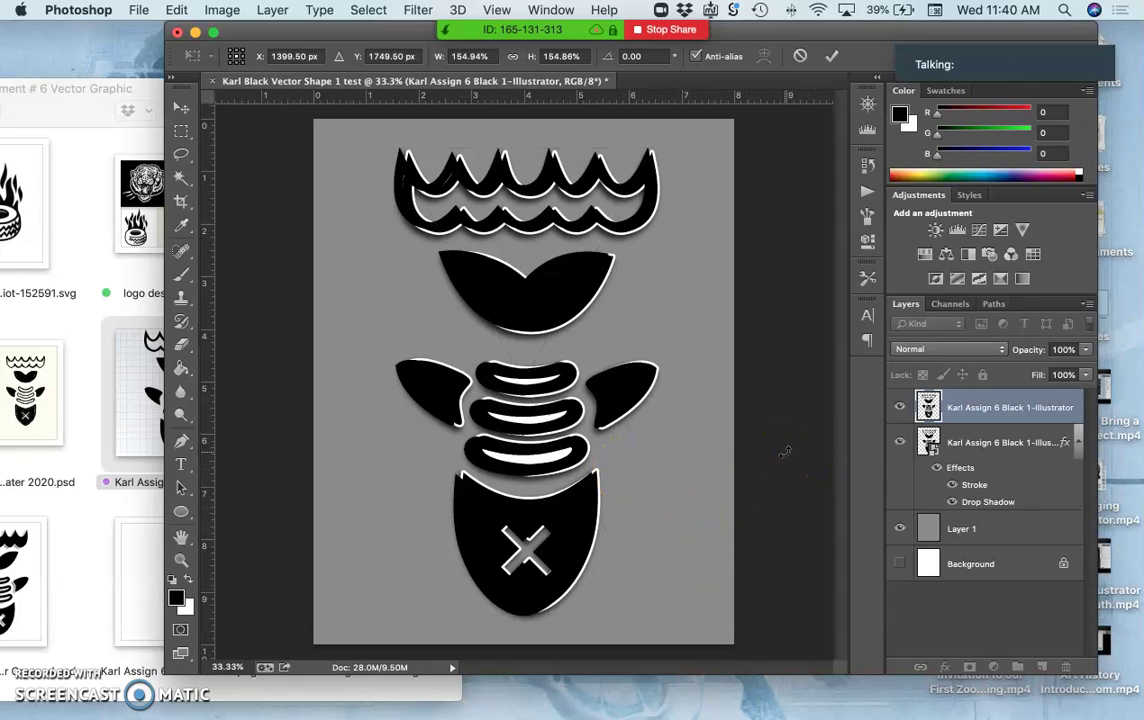
Move the Stroke and Drop Shadow effects to the new logo layer and delete the old one
{"action": "key", "text": "w"}
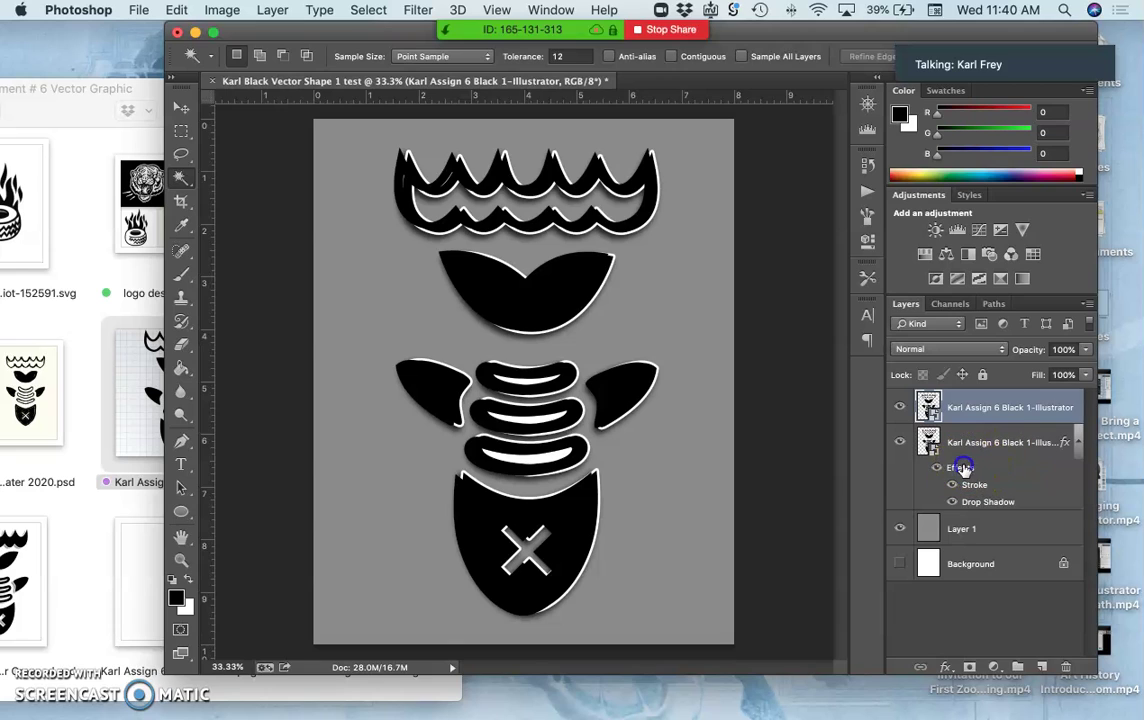
{"action": "left_click", "coordinate": [962, 415]}
{"action": "left_click_drag", "start_coordinate": [962, 401], "coordinate": [958, 400]}
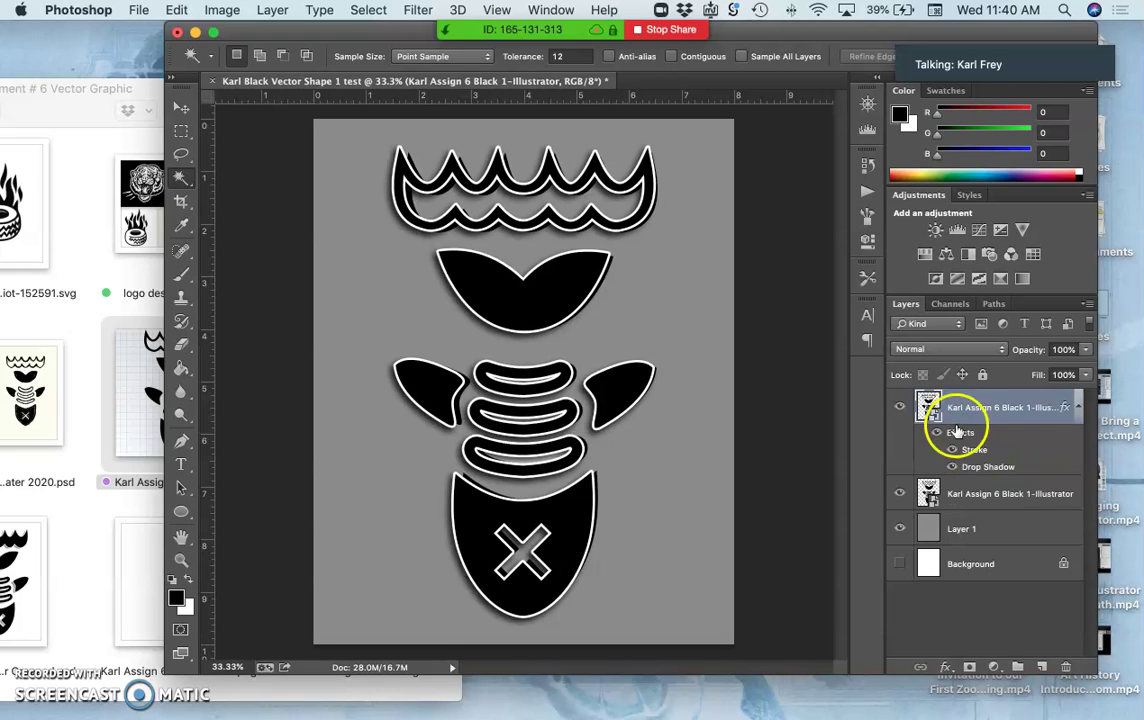
{"action": "left_click", "coordinate": [958, 492]}
{"action": "key", "text": "Delete"}
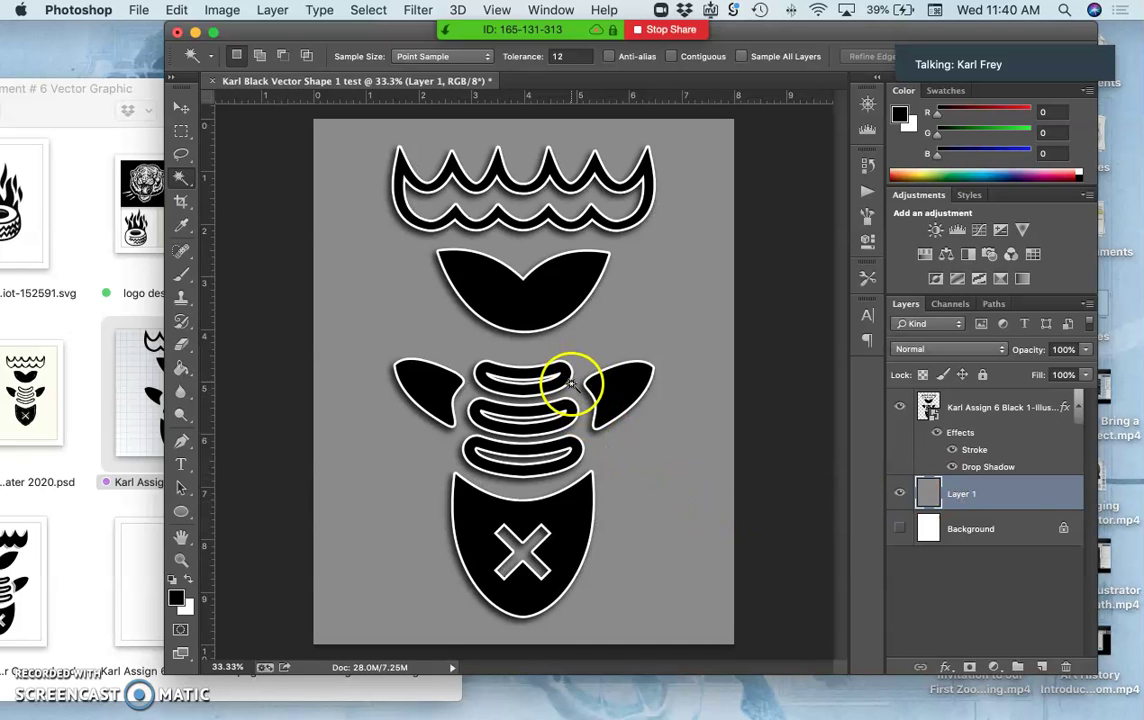
Inspect the ribs up close, then hide grey Layer 1 and toggle the Background
{"action": "key", "text": "super+plus"}
{"action": "key", "text": "super+plus"}
{"action": "key", "text": "super+plus"}
{"action": "key", "text": "super+plus"}
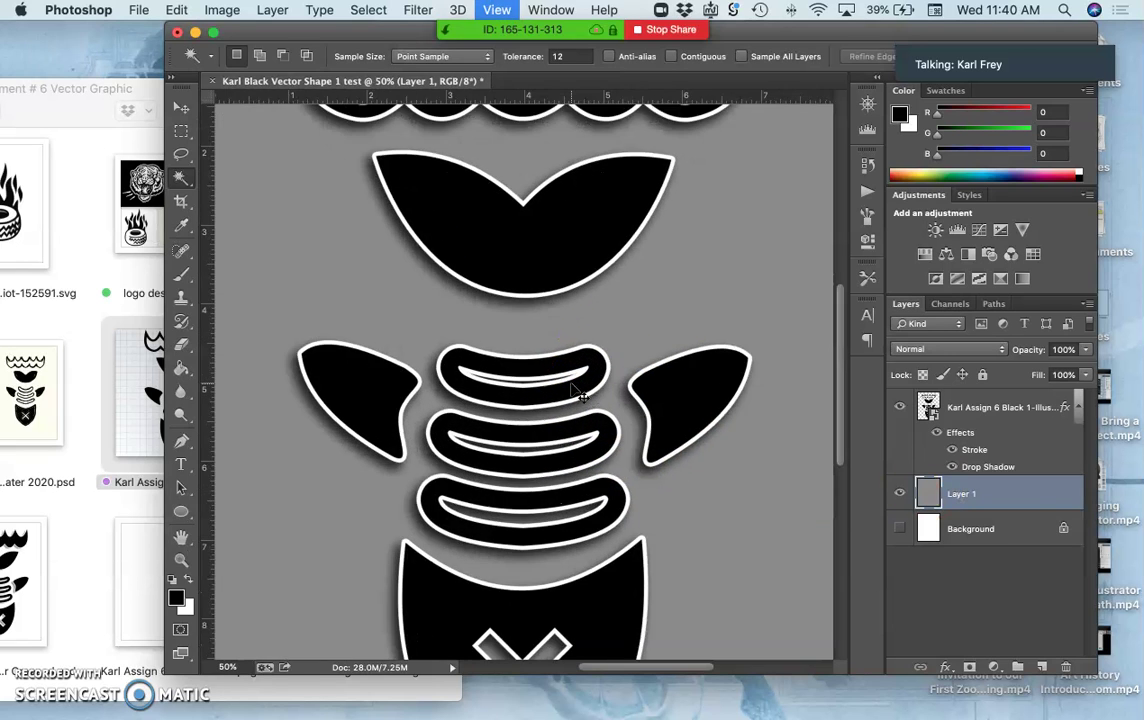
{"action": "key", "text": "super+plus"}
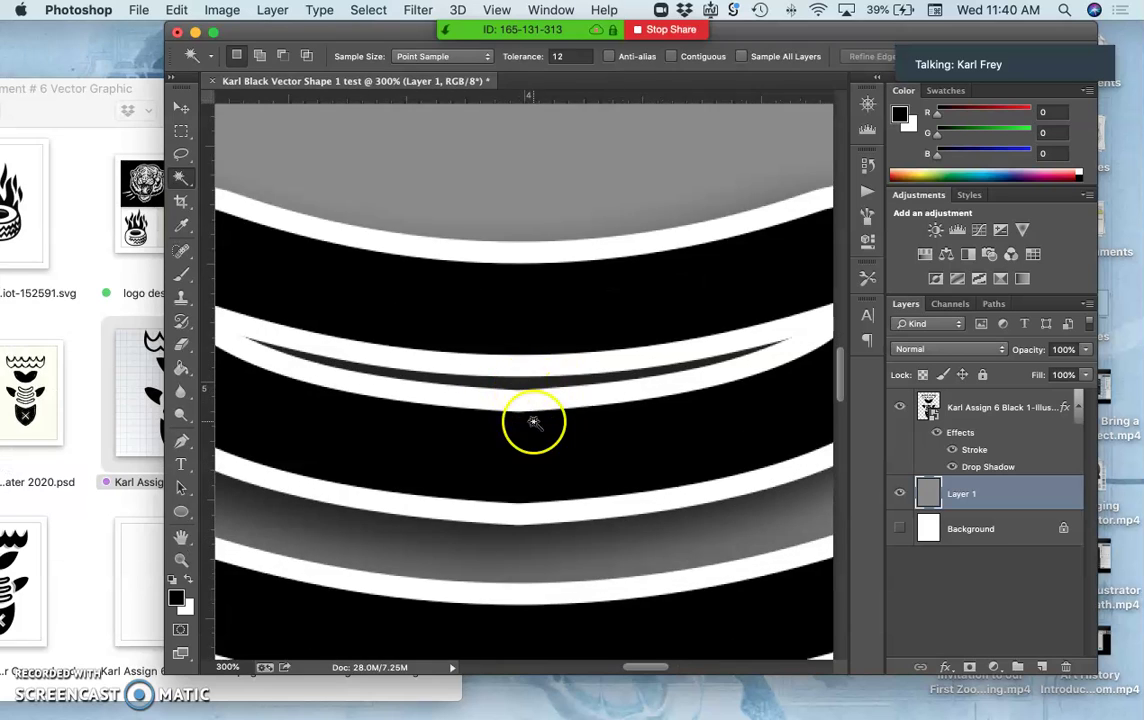
{"action": "scroll", "coordinate": [531, 421], "scroll_direction": "down", "scroll_amount": 4}
{"action": "scroll", "coordinate": [534, 421], "scroll_direction": "down", "scroll_amount": 2}
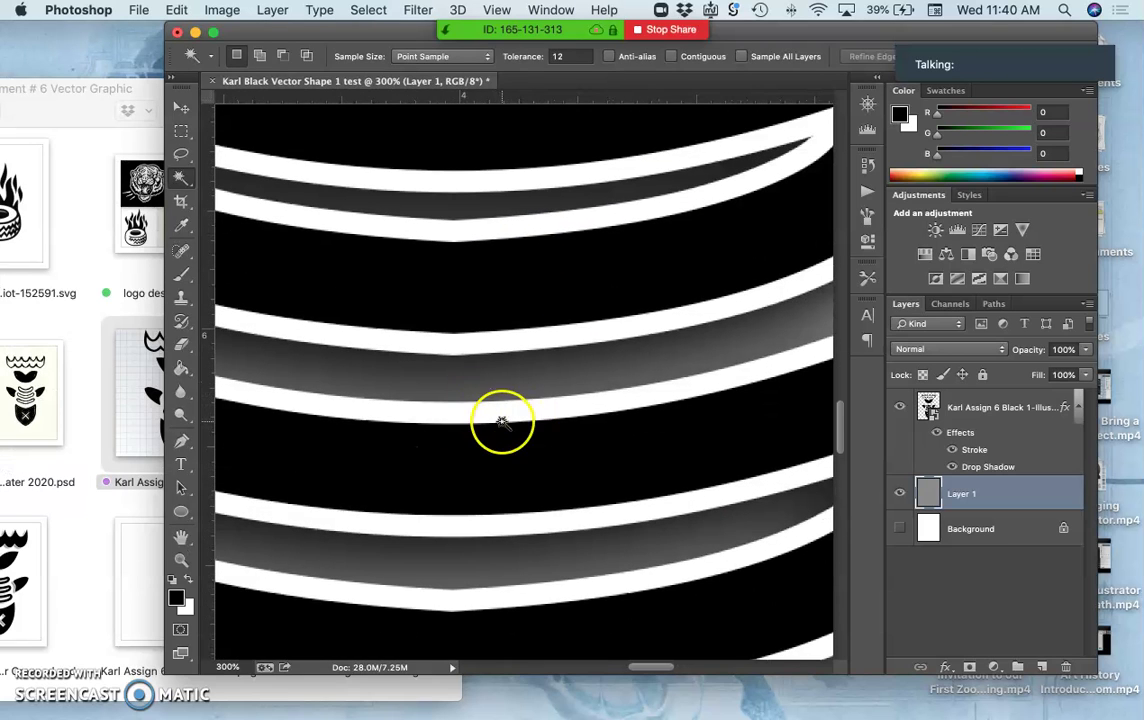
{"action": "scroll", "coordinate": [500, 416], "scroll_direction": "down", "scroll_amount": 2}
{"action": "key", "text": "super+minus"}
{"action": "key", "text": "super+minus"}
{"action": "key", "text": "super+minus"}
{"action": "key", "text": "super+minus"}
{"action": "key", "text": "super+minus"}
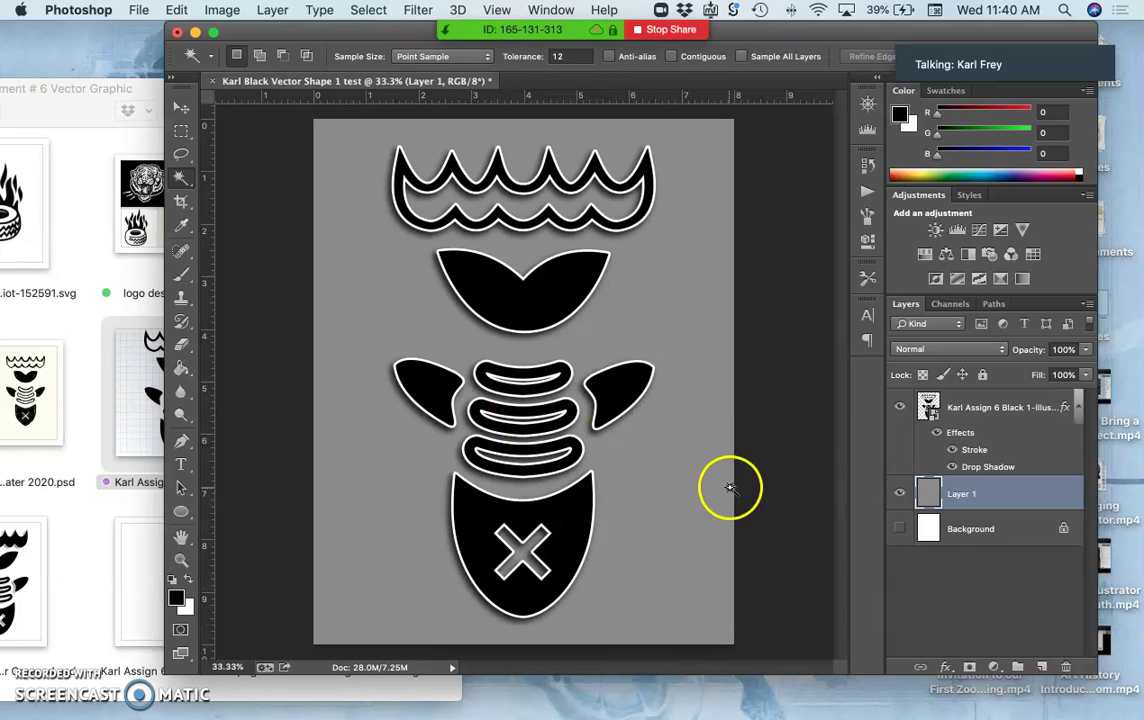
{"action": "left_click", "coordinate": [902, 494]}
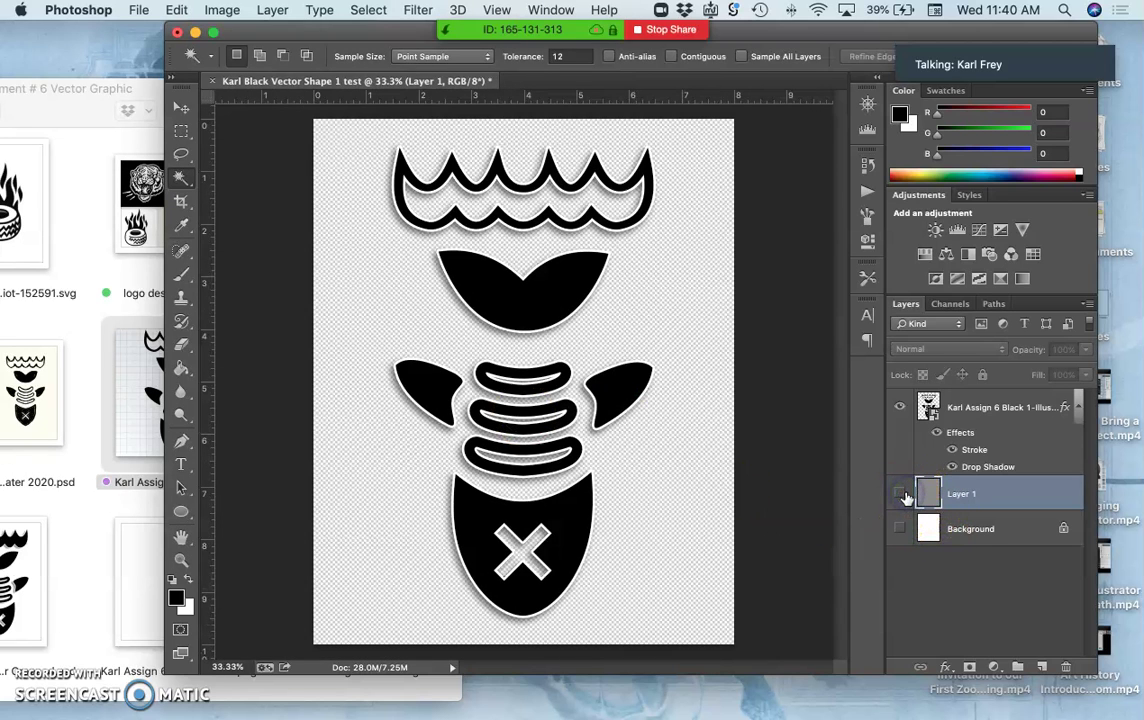
{"action": "left_click", "coordinate": [897, 530]}
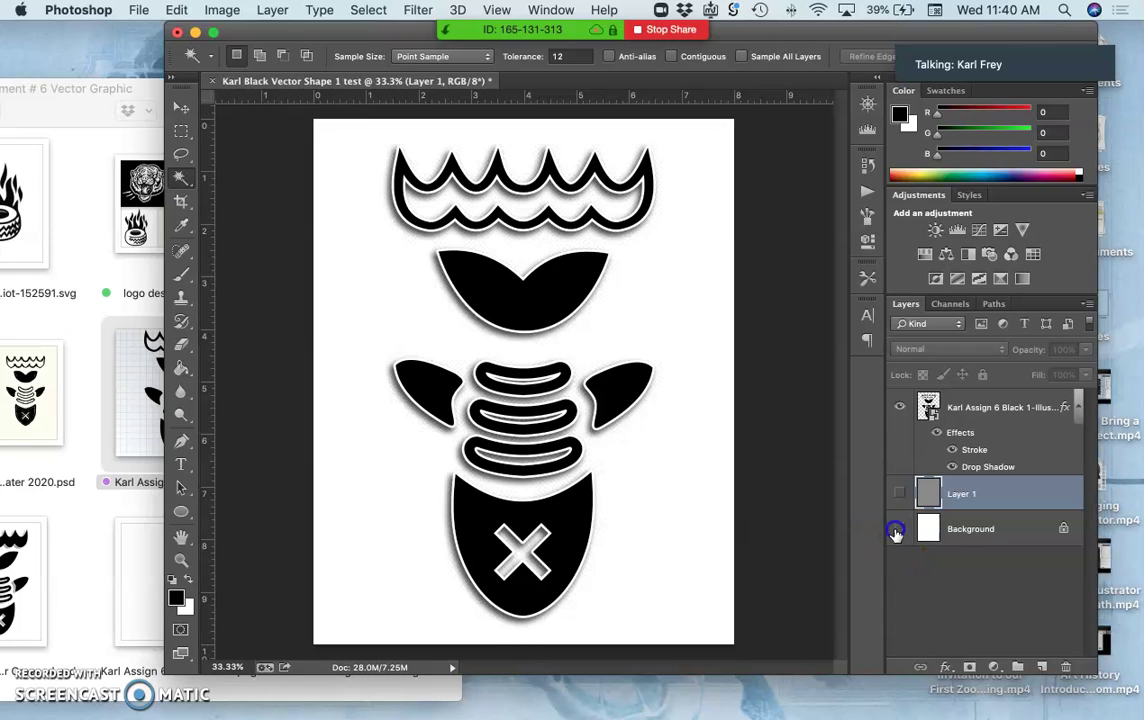
{"action": "left_click", "coordinate": [898, 530]}
{"action": "left_click", "coordinate": [898, 530]}
Set the drop shadow to 45° angle, 41 px distance, 6% spread and 35 px size
{"action": "double_click", "coordinate": [978, 466]}
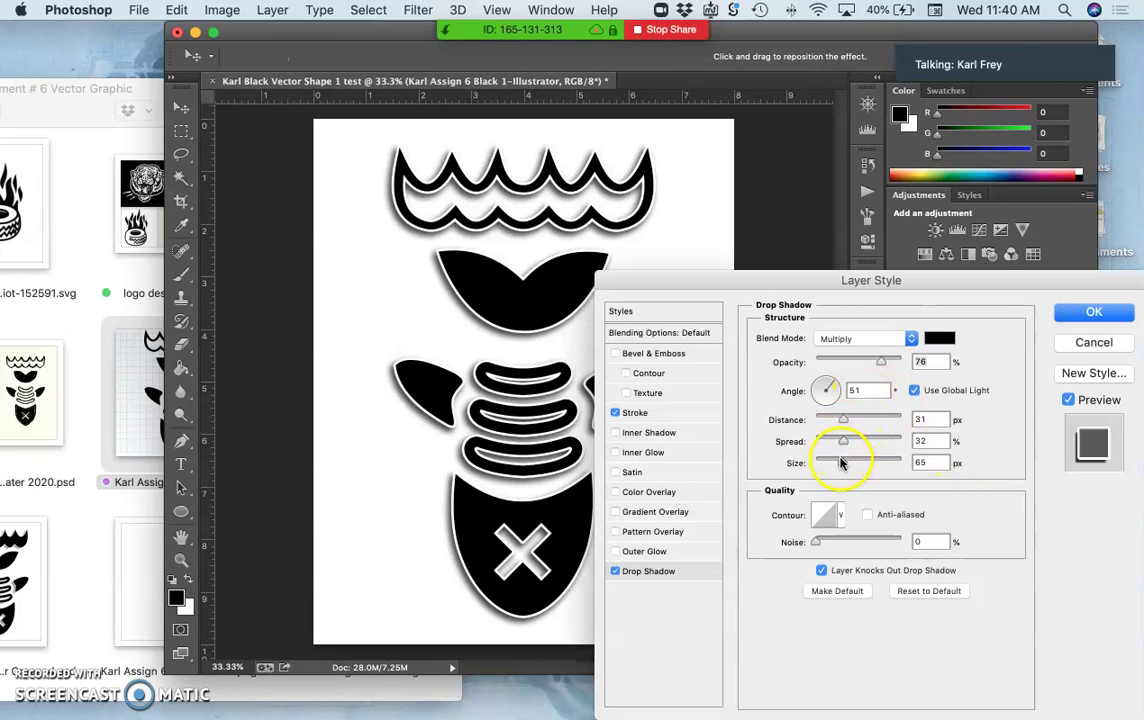
{"action": "left_click_drag", "start_coordinate": [843, 441], "coordinate": [822, 448]}
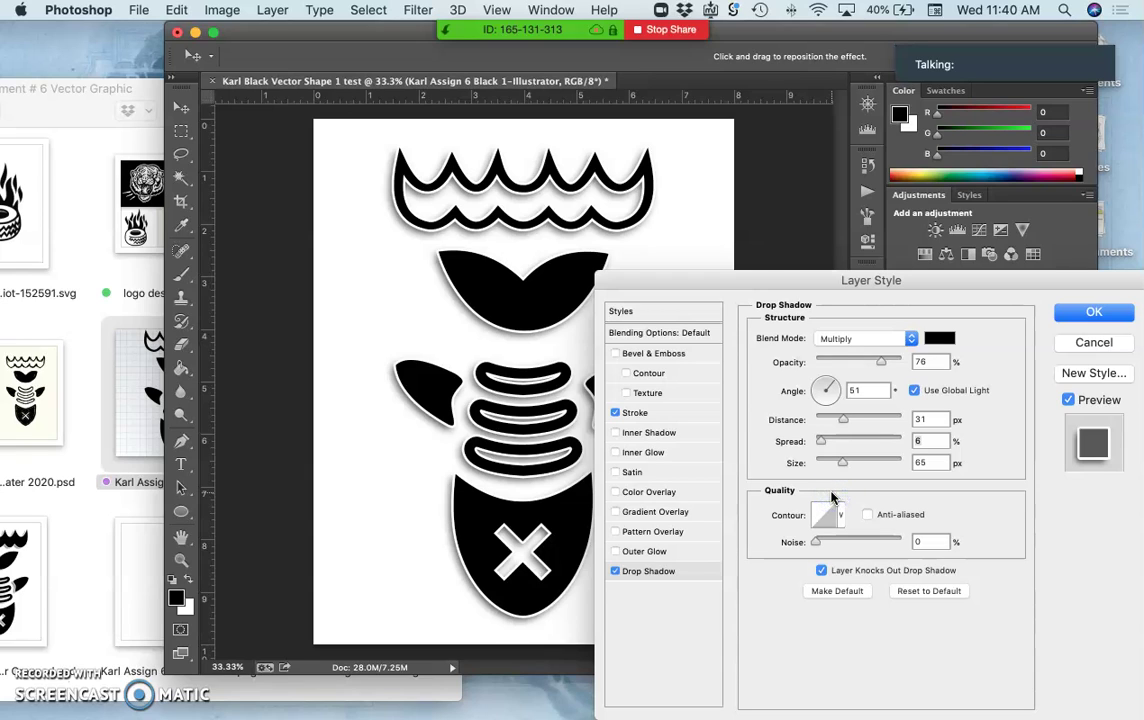
{"action": "left_click", "coordinate": [831, 390]}
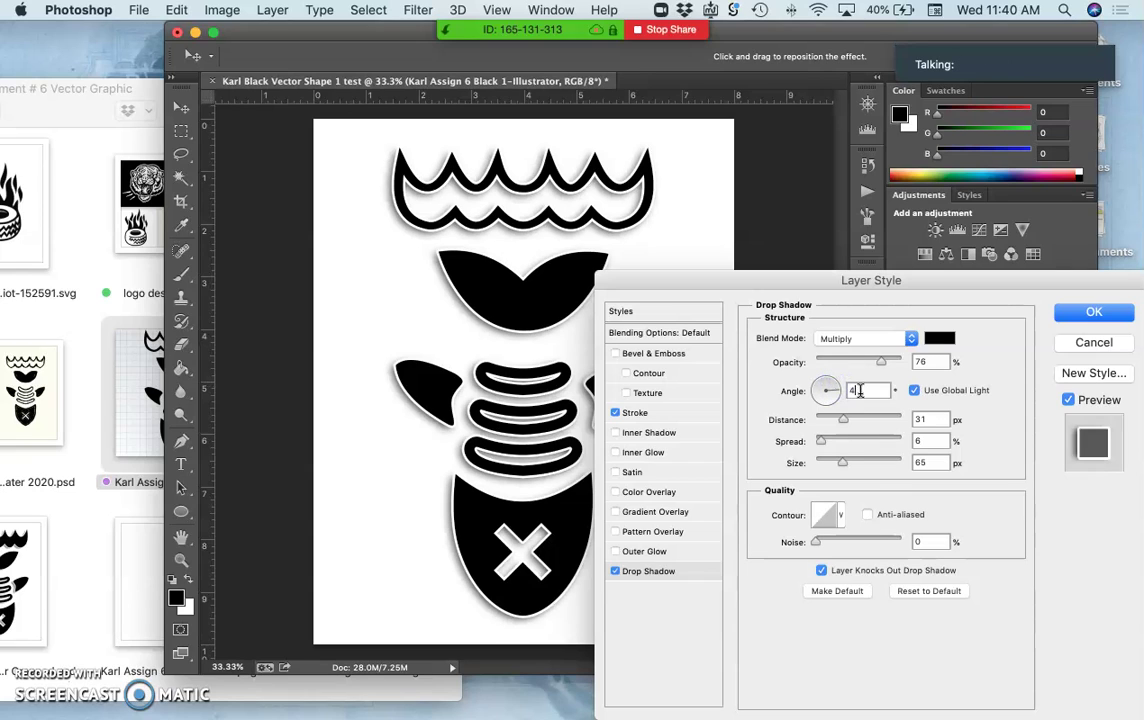
{"action": "type", "text": "45"}
{"action": "left_click", "coordinate": [891, 390]}
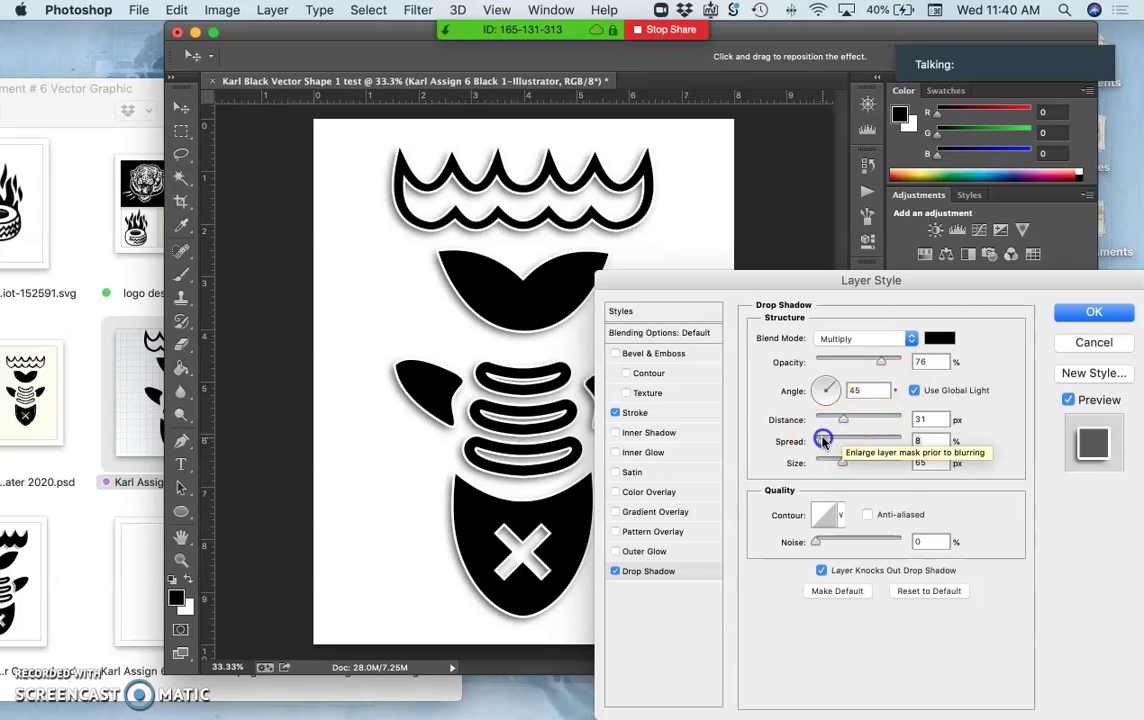
{"action": "left_click_drag", "start_coordinate": [841, 421], "coordinate": [821, 443]}
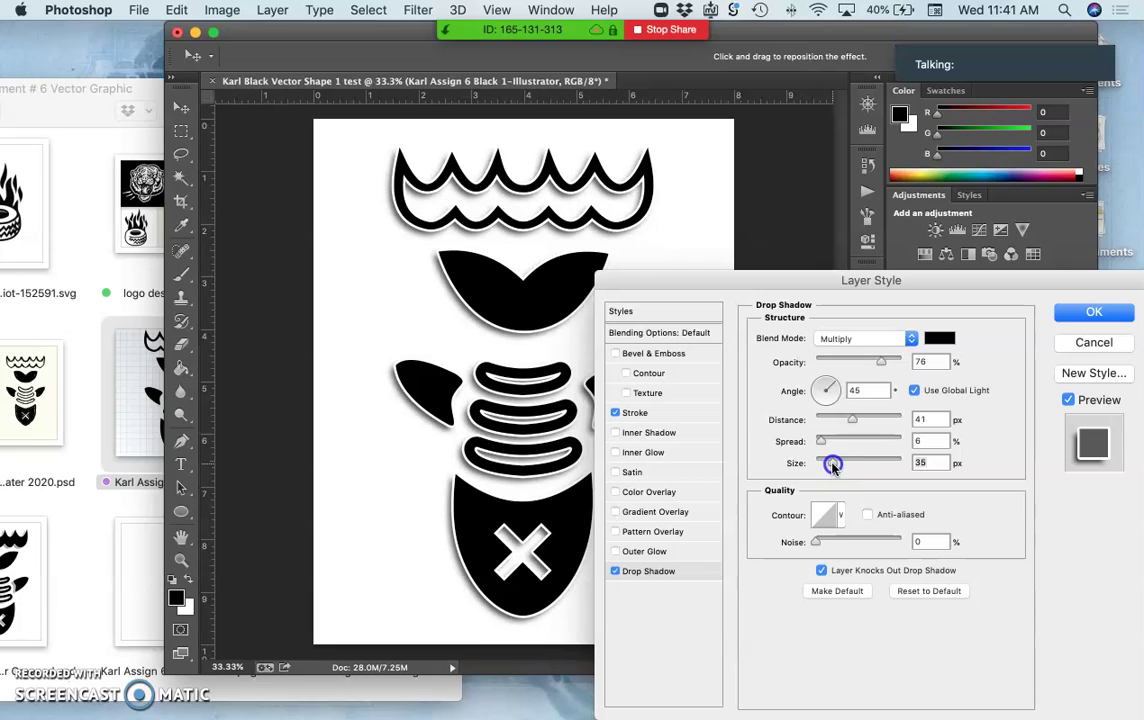
{"action": "left_click", "coordinate": [1094, 312]}
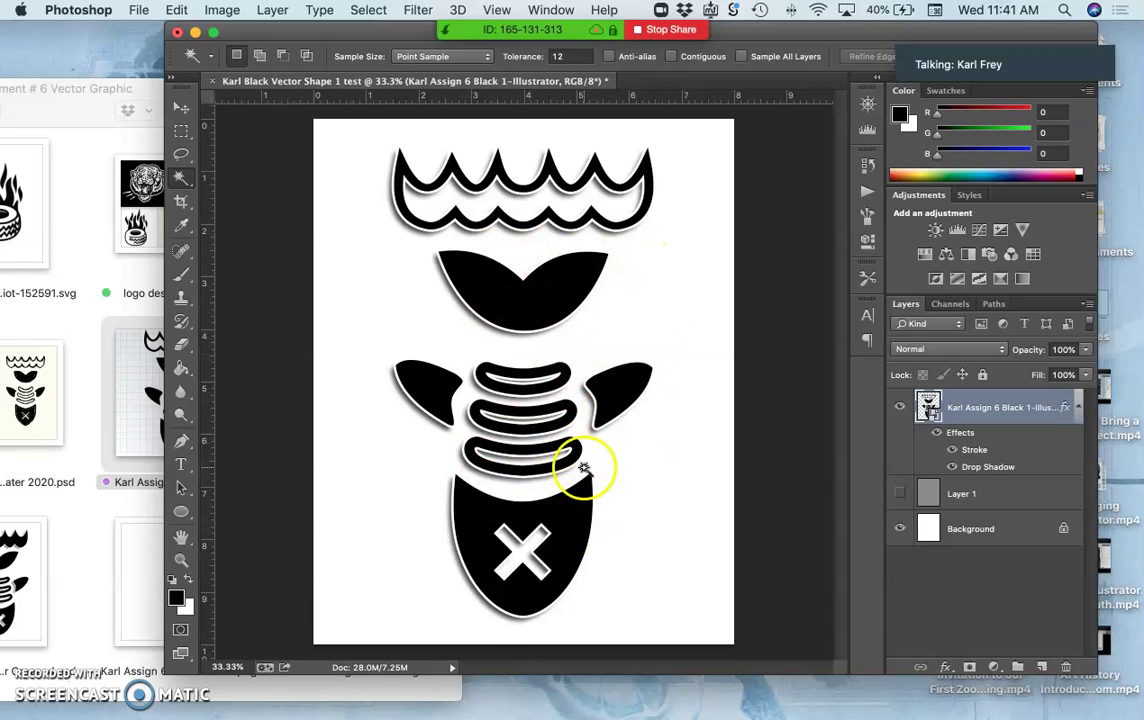
Hide the Background layer, save a PNG copy to the Desktop, and close the document
{"action": "left_click", "coordinate": [901, 529]}
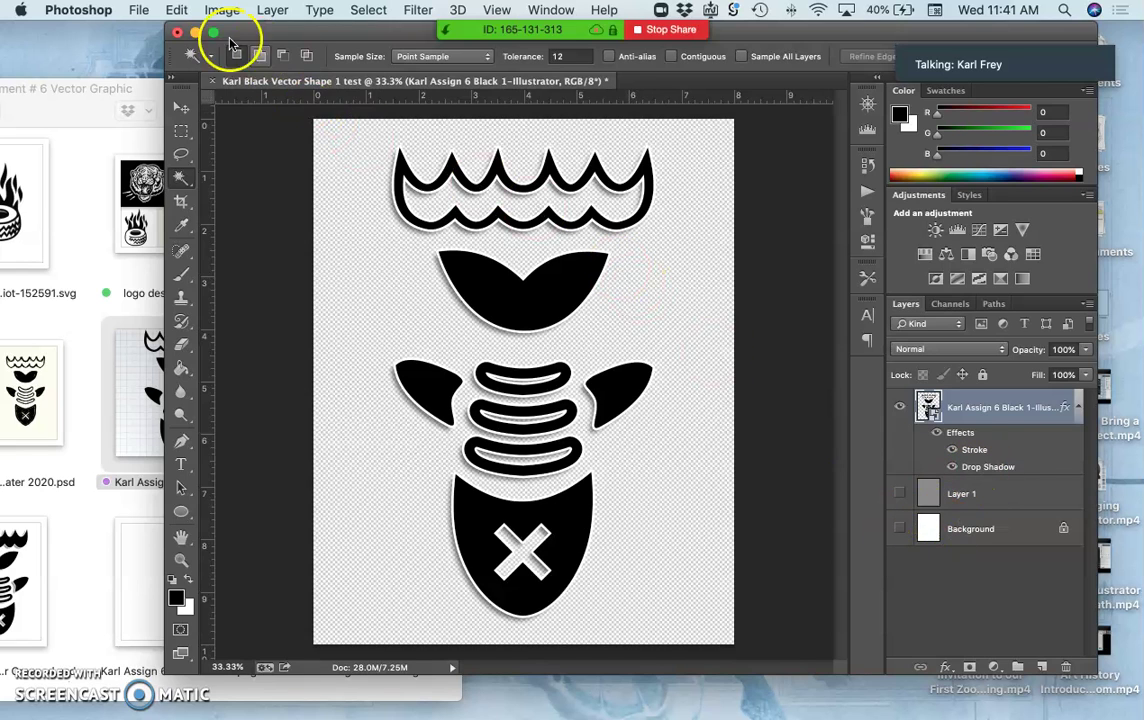
{"action": "left_click", "coordinate": [141, 10]}
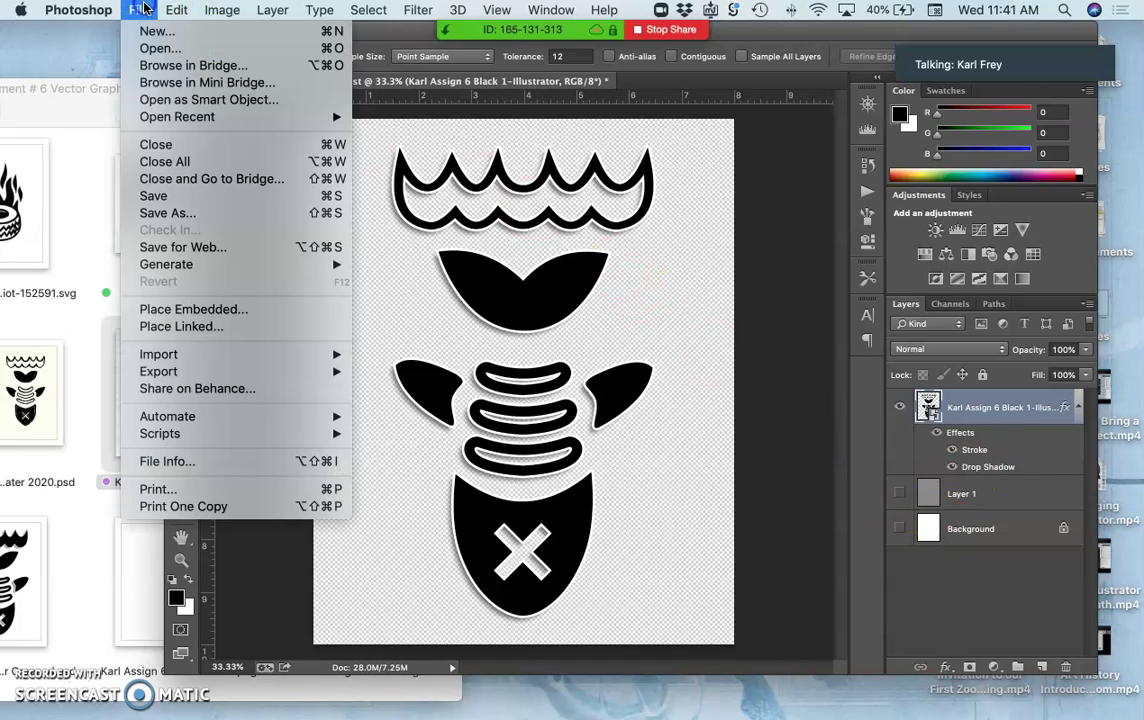
{"action": "left_click", "coordinate": [166, 213]}
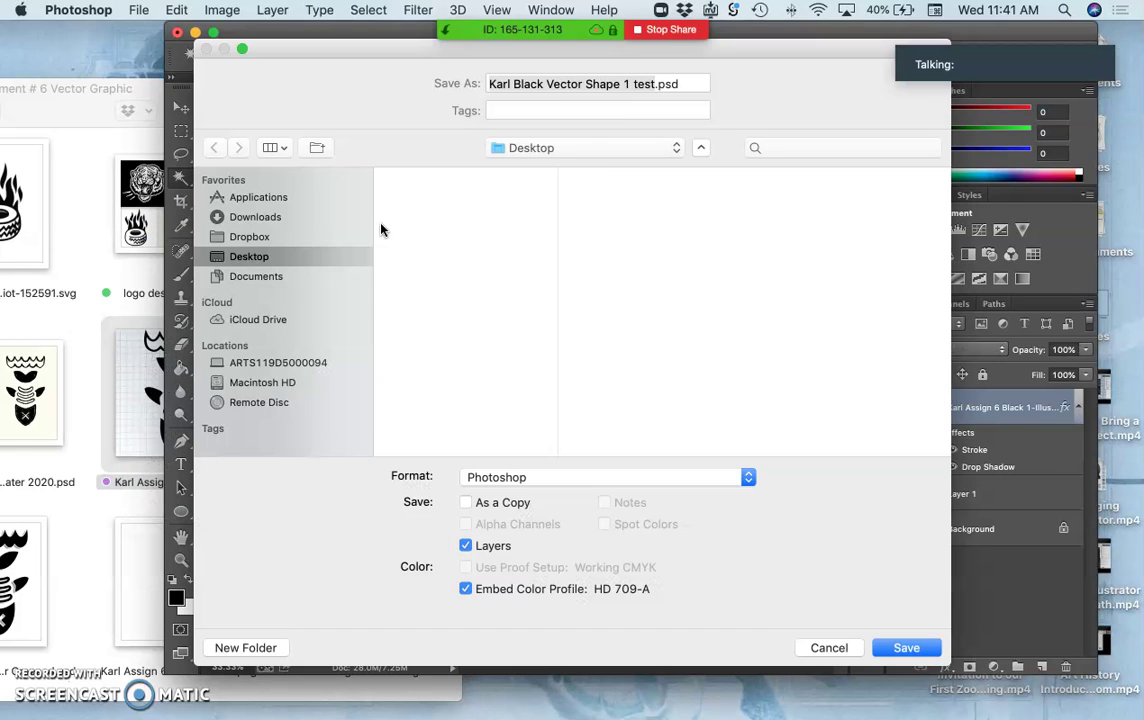
{"action": "left_click", "coordinate": [530, 477]}
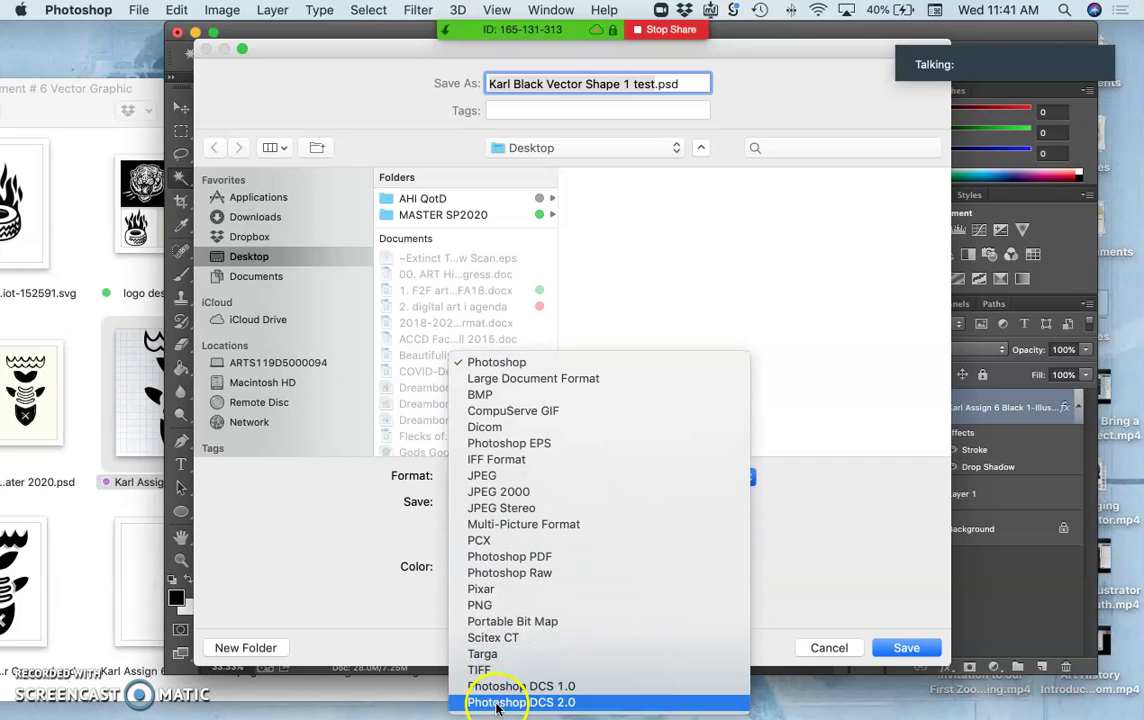
{"action": "left_click", "coordinate": [498, 603]}
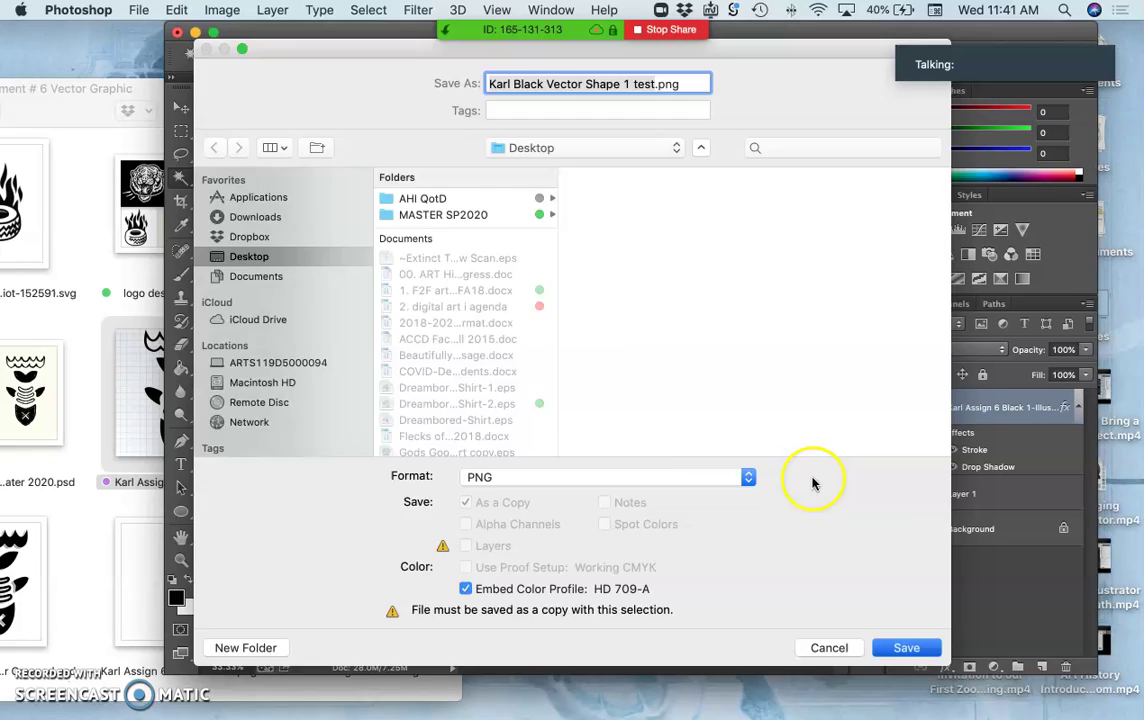
{"action": "key", "text": "Return"}
{"action": "left_click", "coordinate": [630, 240]}
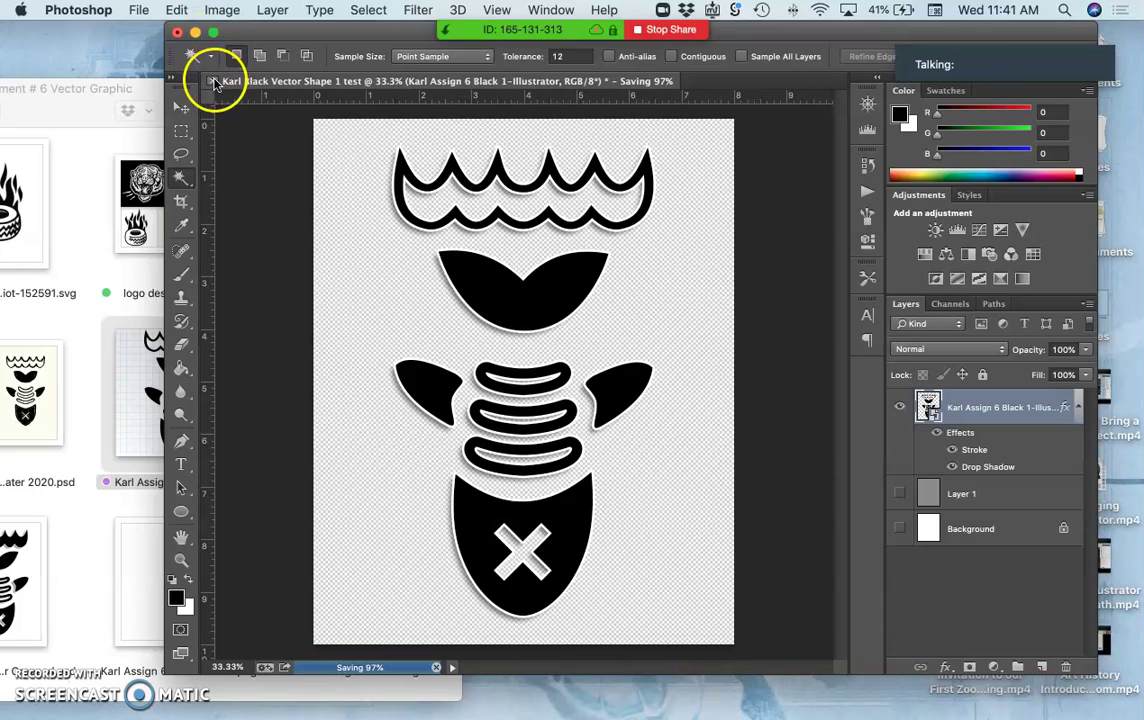
{"action": "left_click", "coordinate": [212, 80]}
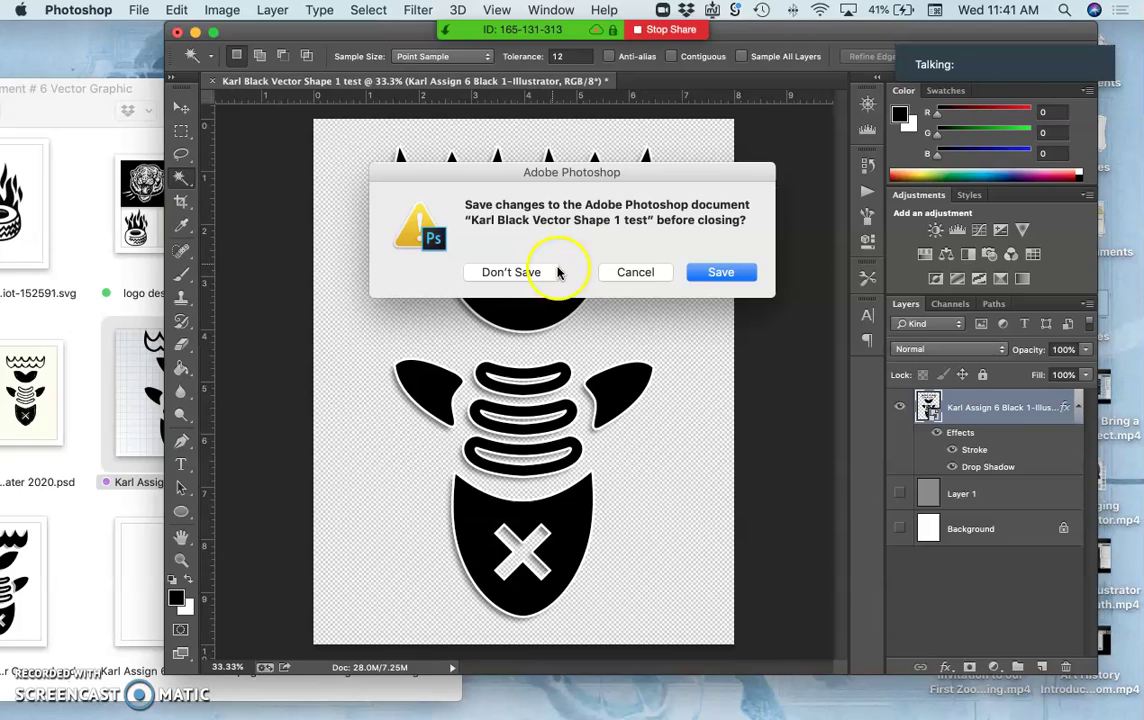
Keep the fish logo open, save it as a layered Photoshop file on the Desktop, then close it
{"action": "left_click", "coordinate": [634, 272]}
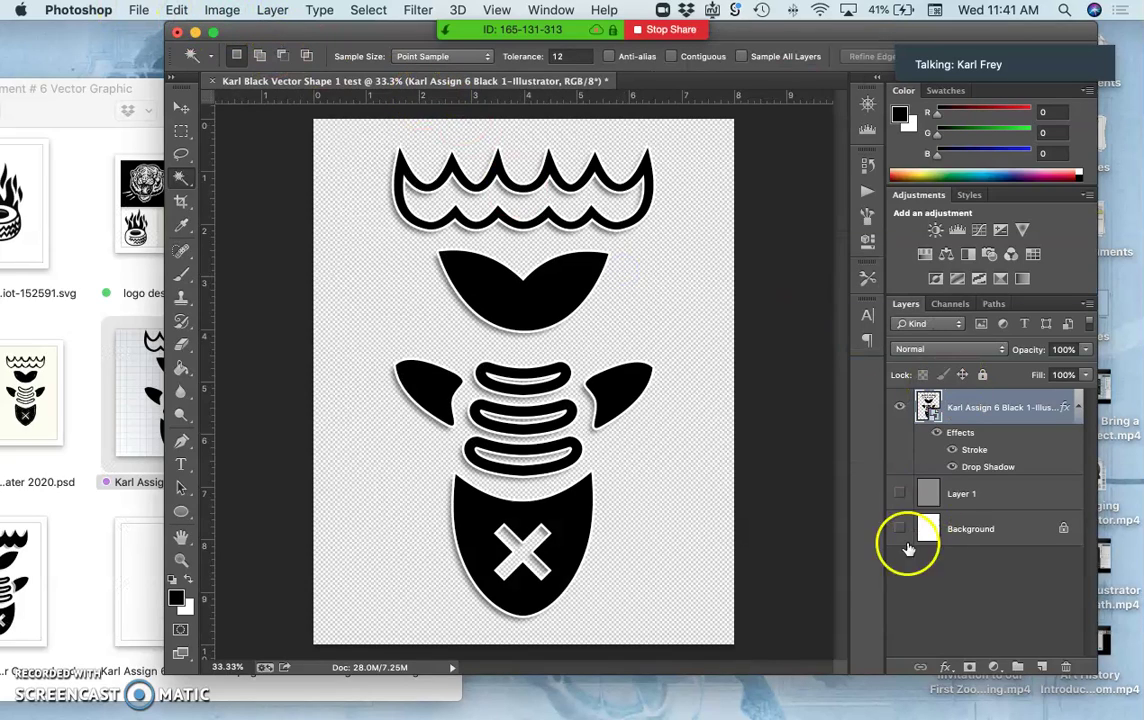
{"action": "left_click", "coordinate": [138, 10]}
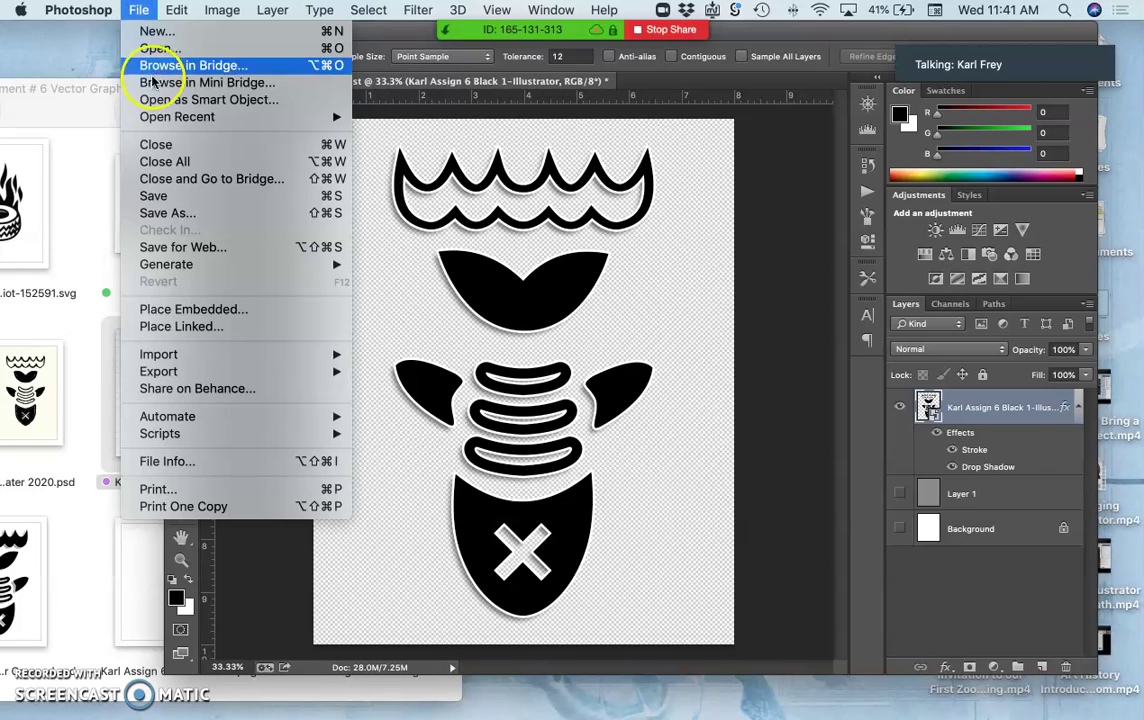
{"action": "left_click", "coordinate": [192, 211]}
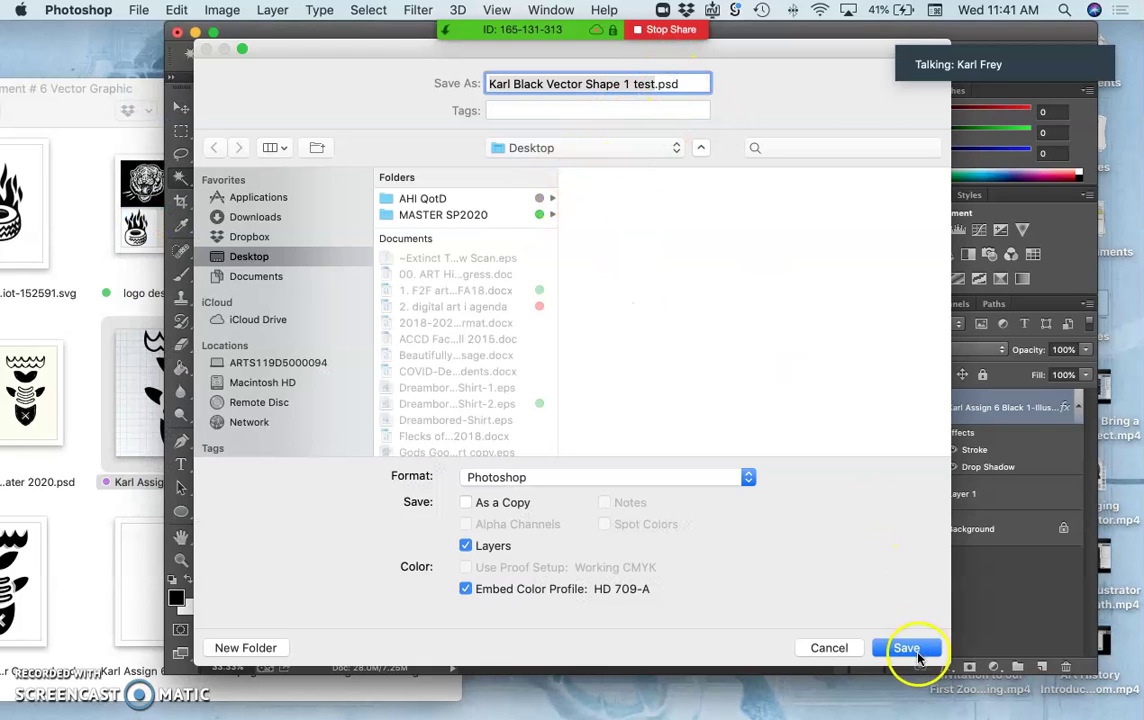
{"action": "left_click", "coordinate": [908, 646]}
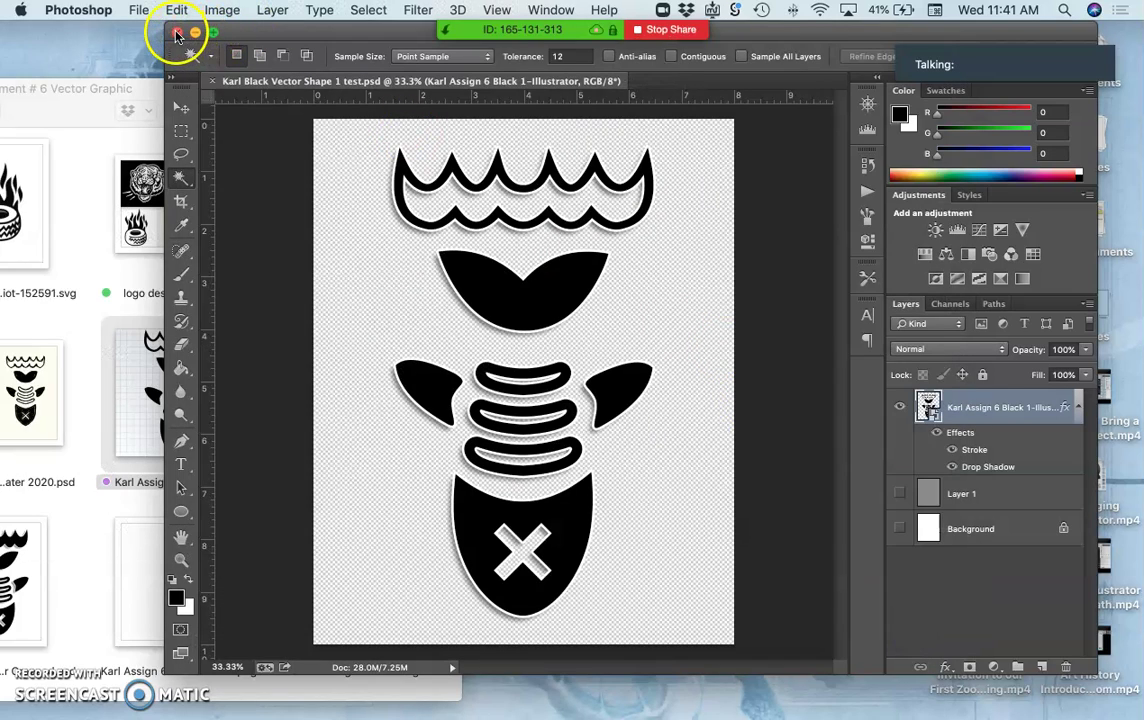
{"action": "left_click", "coordinate": [176, 35]}
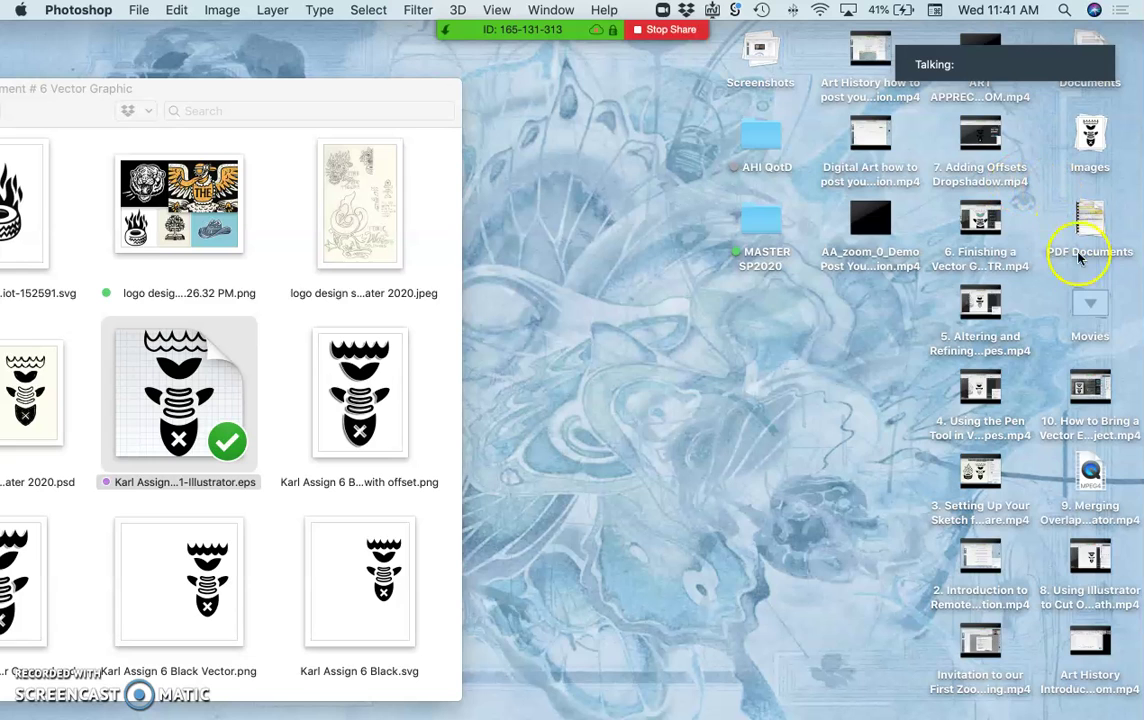
Move the test PSD and PNG fish logo files from the desktop Images stack into the Assignment # 6 Vector Graphic folder
{"action": "left_click", "coordinate": [1087, 303]}
{"action": "left_click", "coordinate": [1093, 128]}
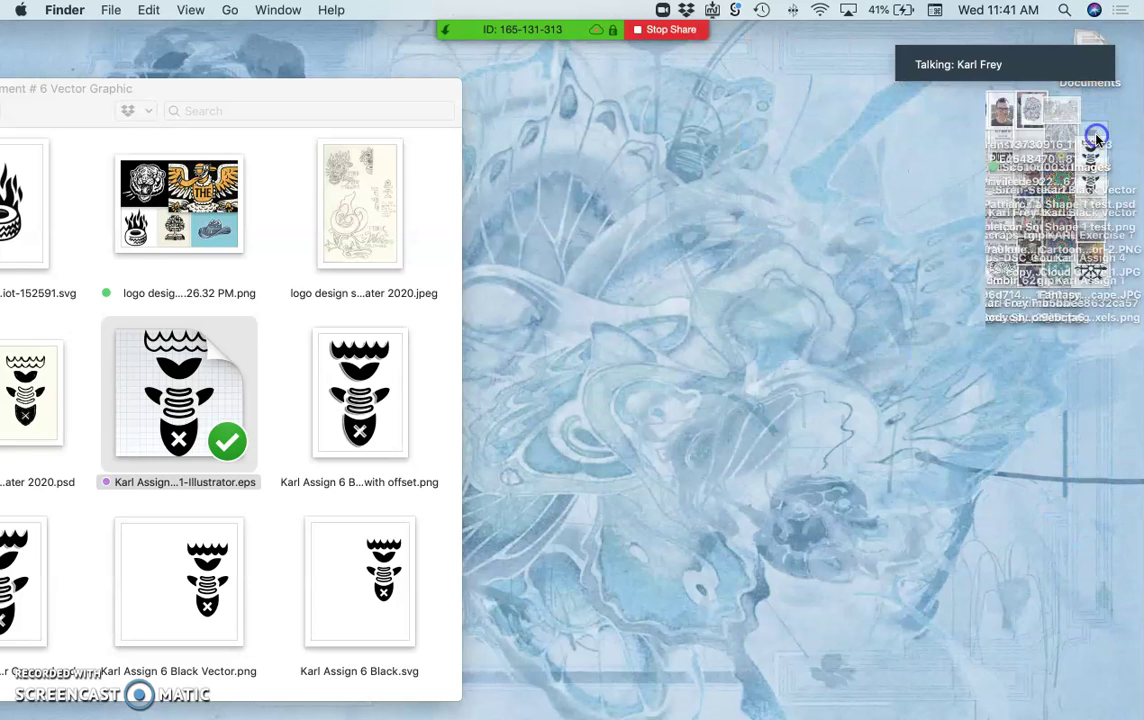
{"action": "left_click", "coordinate": [1085, 281]}
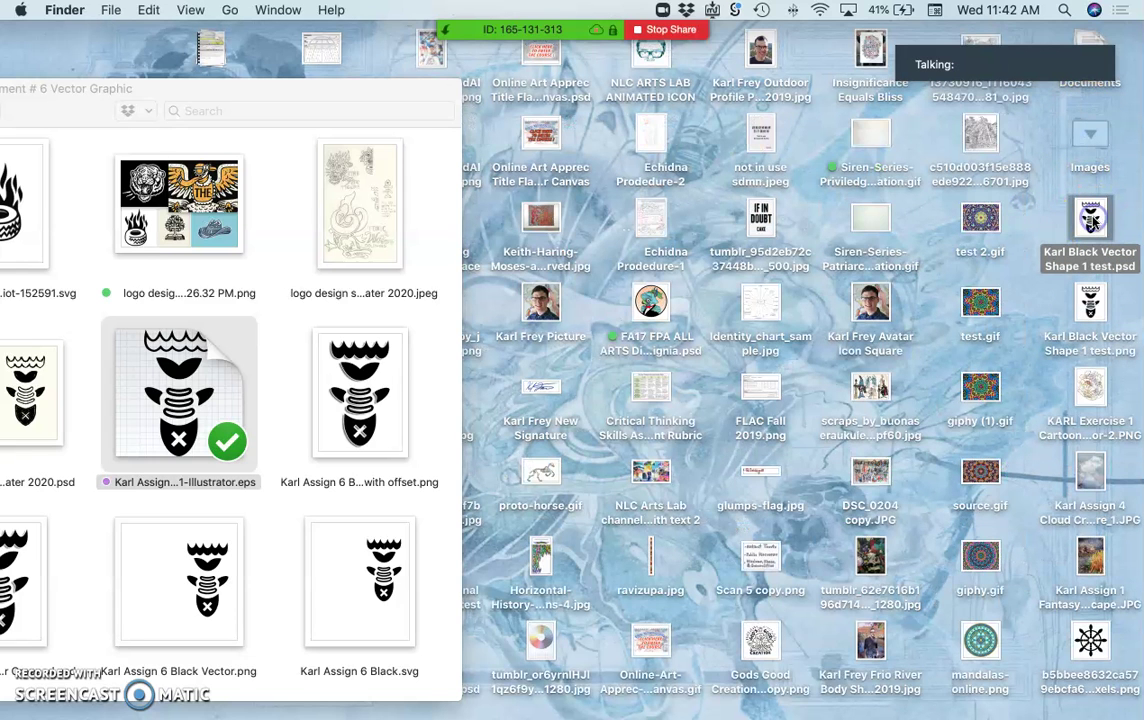
{"action": "left_click", "coordinate": [1090, 303], "text": "shift"}
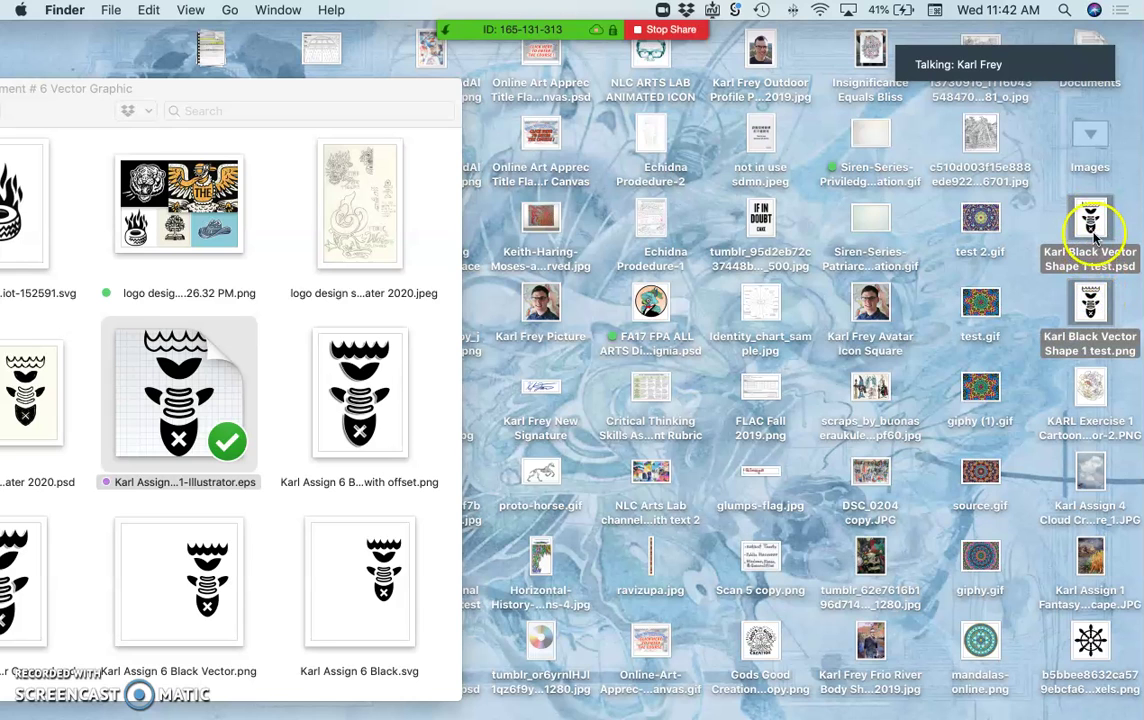
{"action": "left_click_drag", "start_coordinate": [1093, 228], "coordinate": [434, 388]}
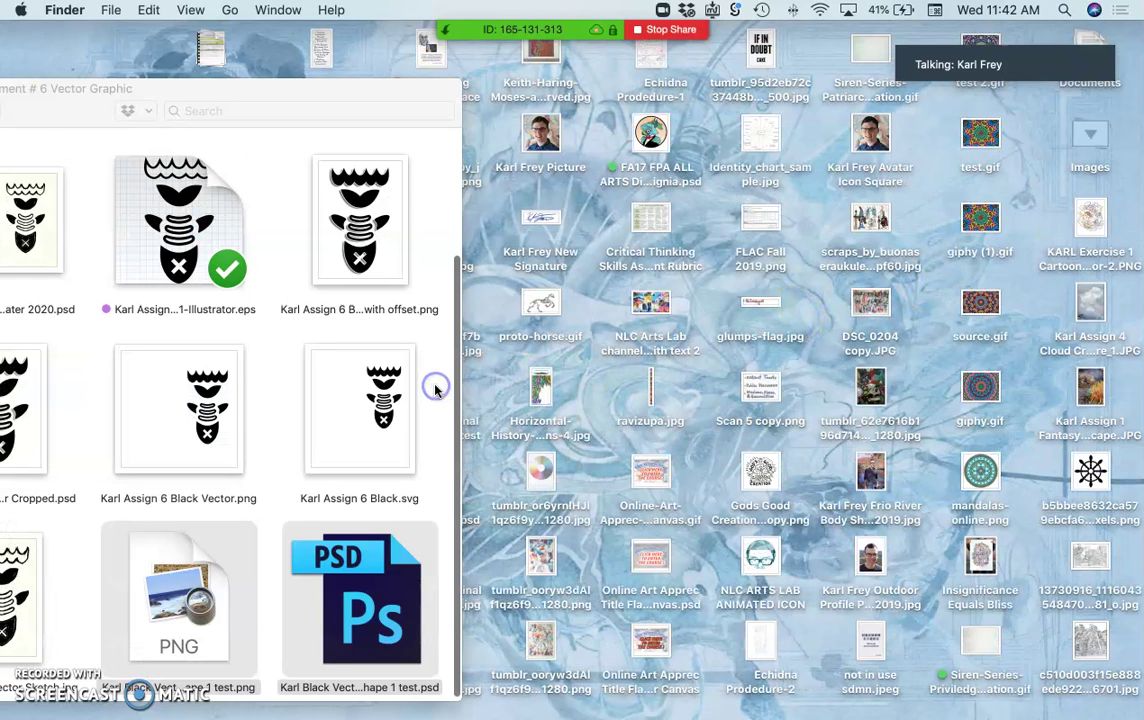
{"action": "left_click_drag", "start_coordinate": [248, 92], "coordinate": [774, 85]}
{"action": "mouse_move", "coordinate": [10, 416]}
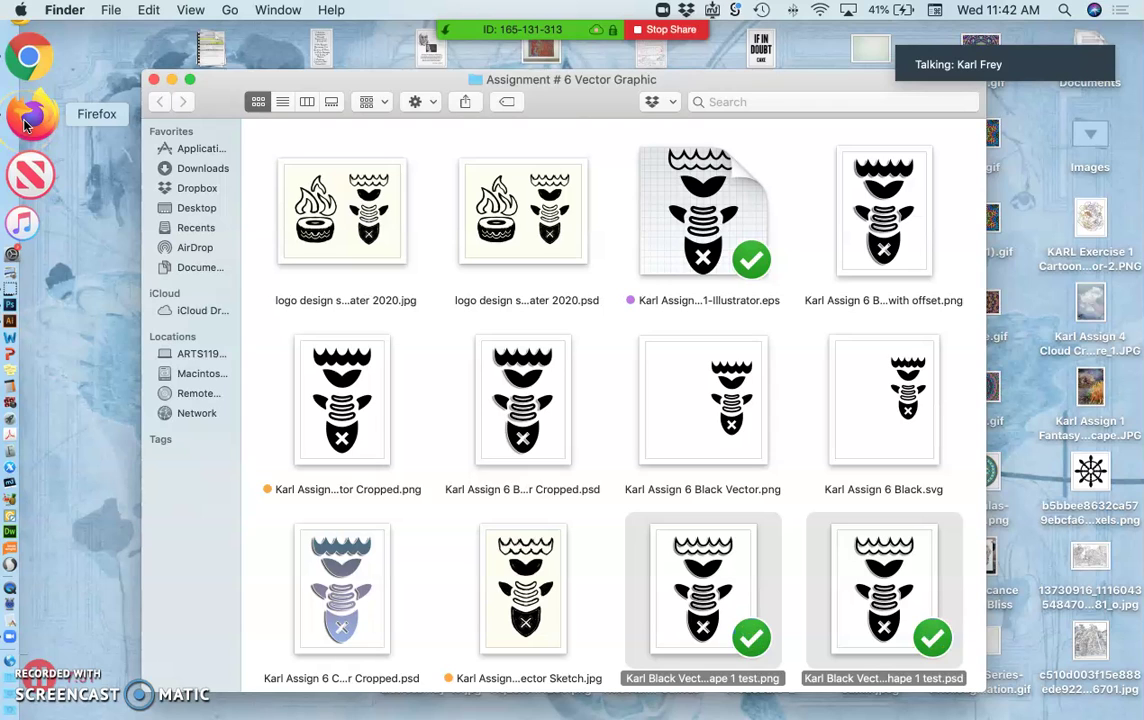
Switch to the Photobucket tab and open Assignment 6's Instructional Examples album
{"action": "left_click", "coordinate": [29, 88]}
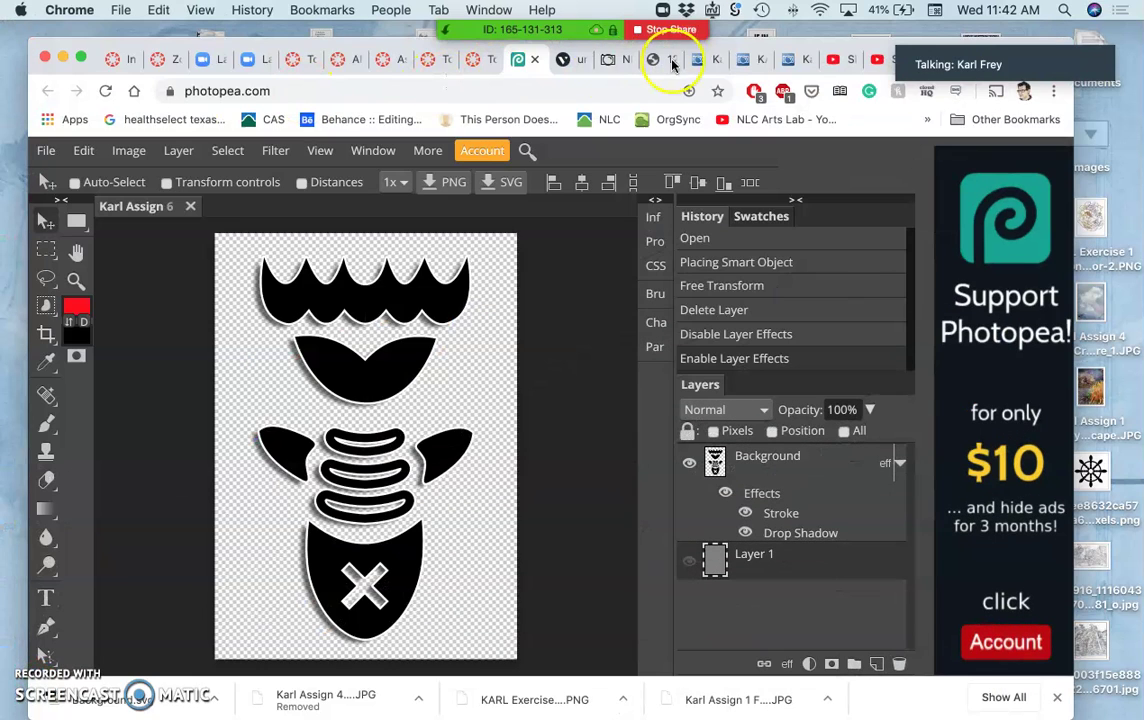
{"action": "left_click", "coordinate": [612, 59]}
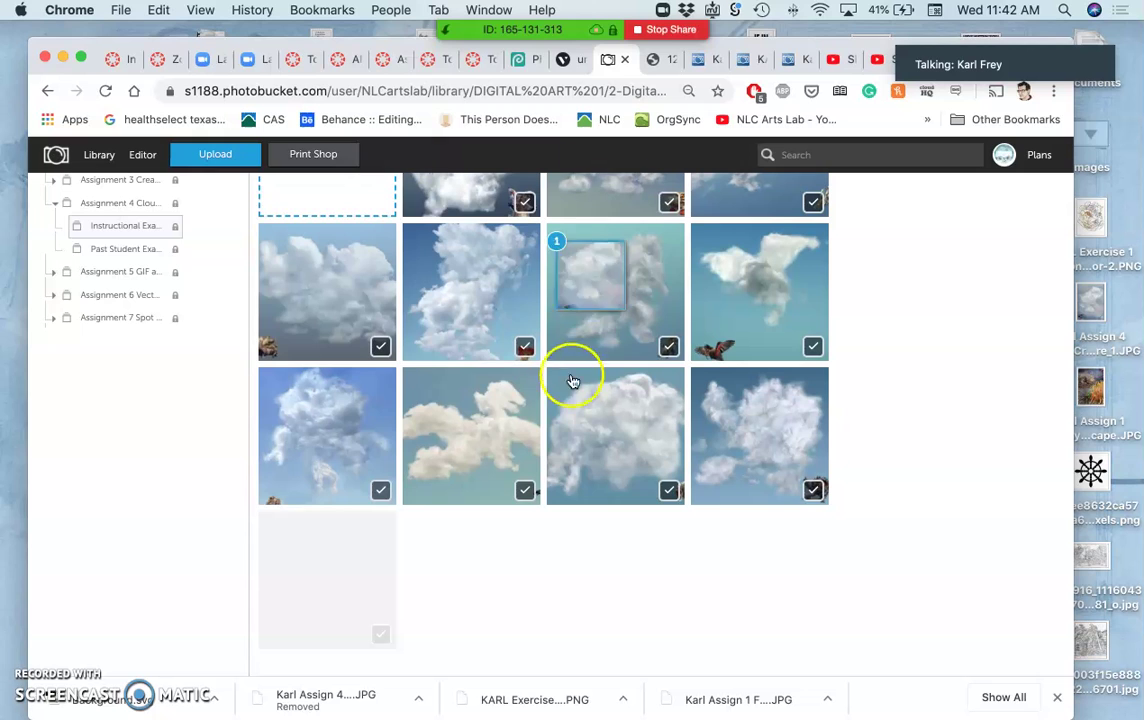
{"action": "left_click_drag", "start_coordinate": [572, 381], "coordinate": [485, 549]}
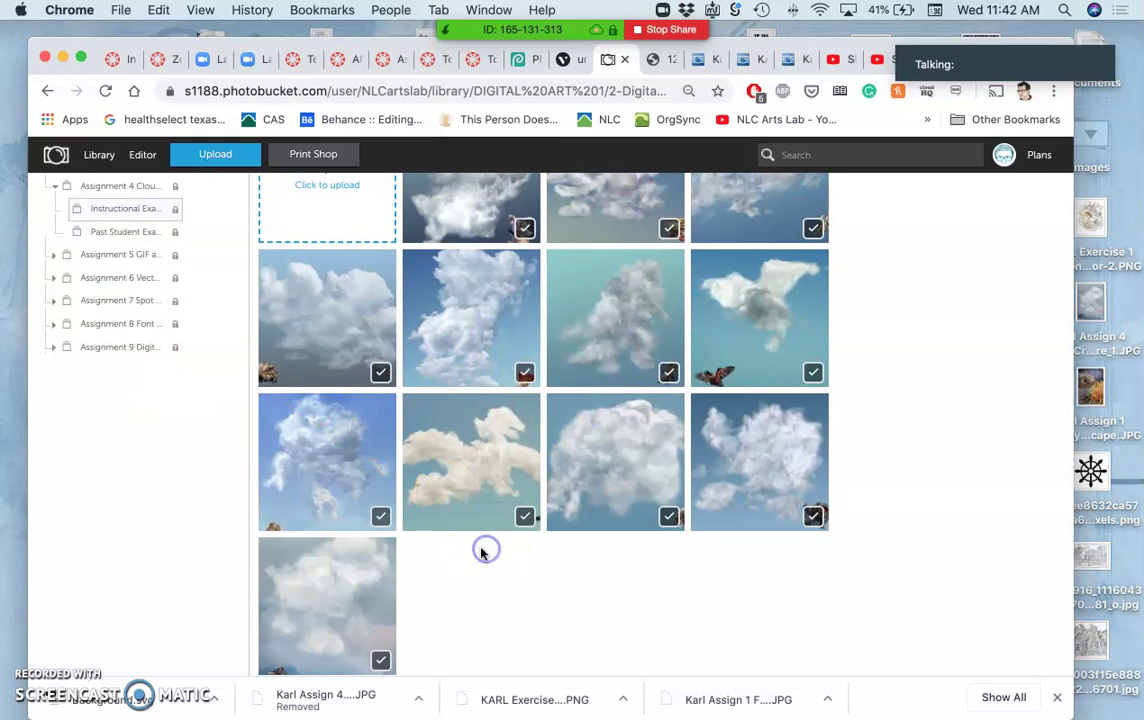
{"action": "left_click", "coordinate": [54, 278]}
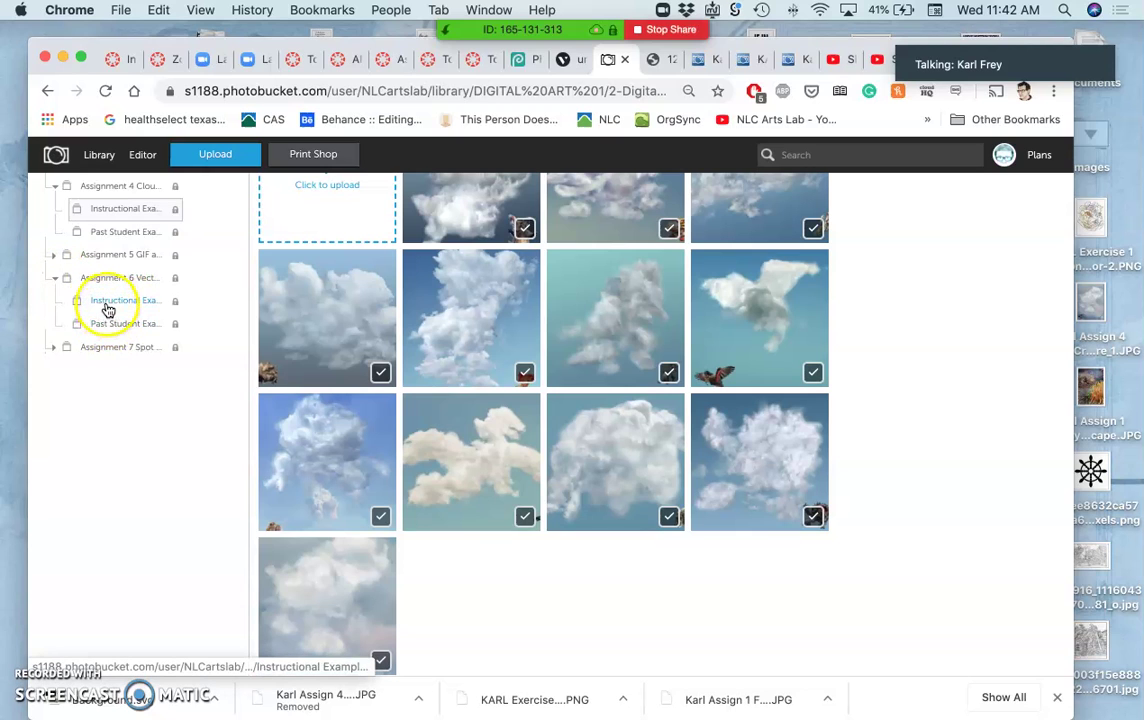
{"action": "left_click", "coordinate": [106, 302]}
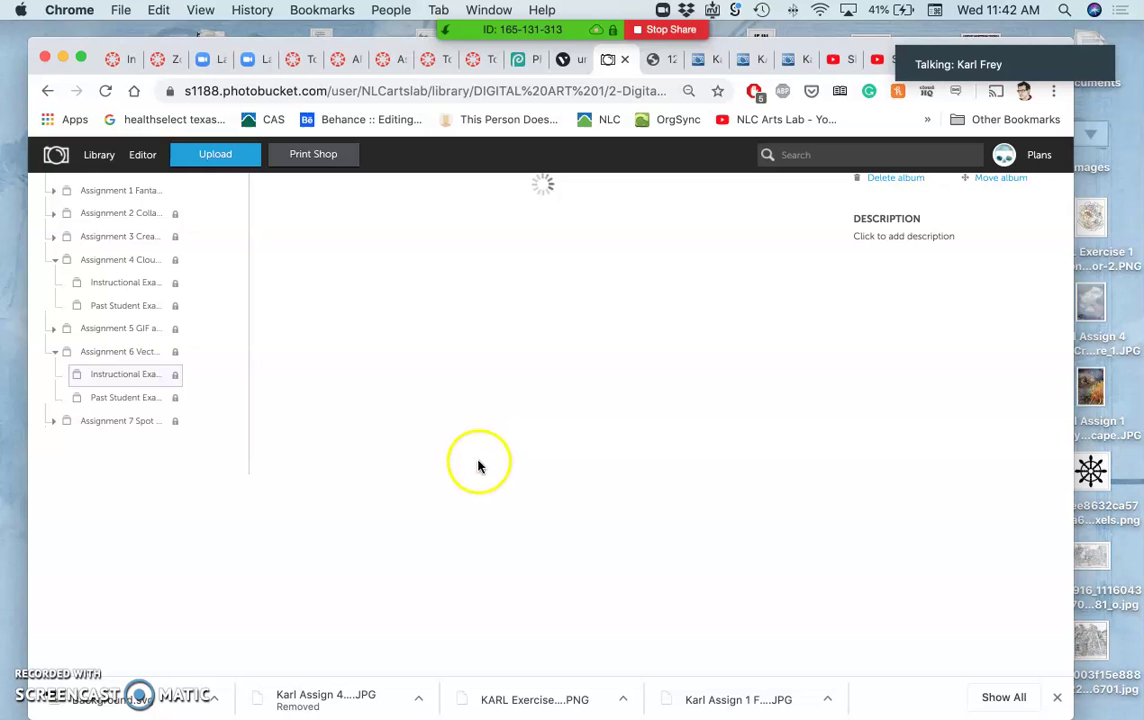
Scroll to the pager and go to page 2 of the album
{"action": "scroll", "coordinate": [626, 490], "scroll_direction": "down", "scroll_amount": 5}
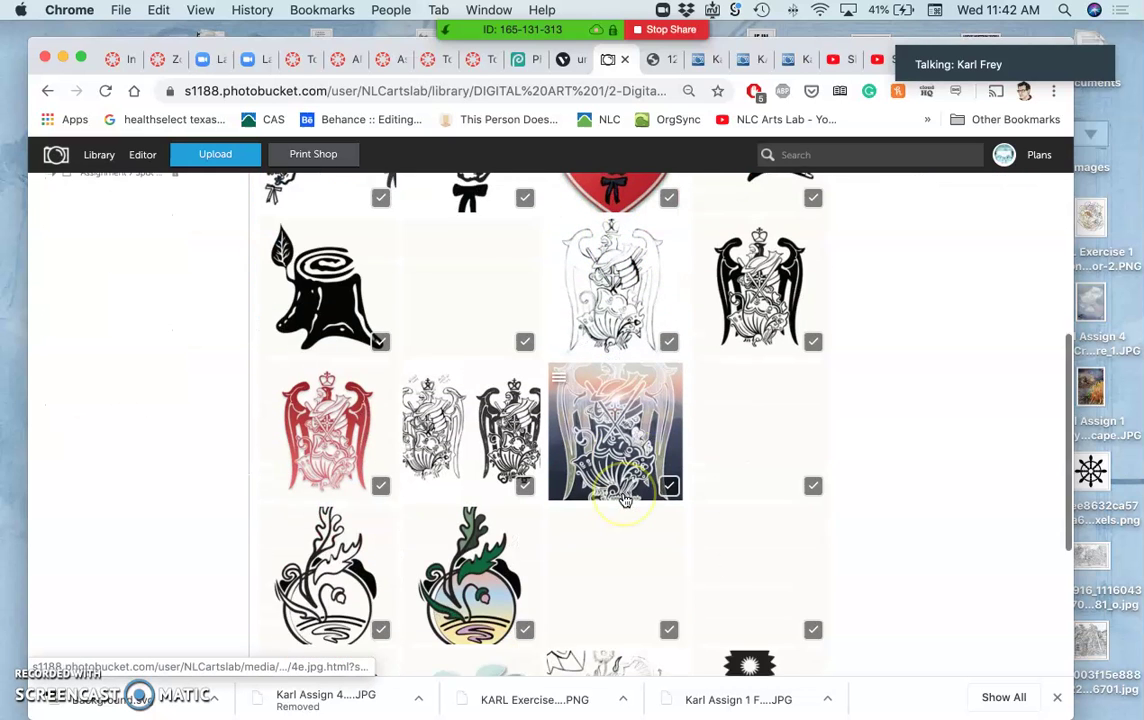
{"action": "scroll", "coordinate": [626, 500], "scroll_direction": "down", "scroll_amount": 3}
{"action": "left_click", "coordinate": [746, 543]}
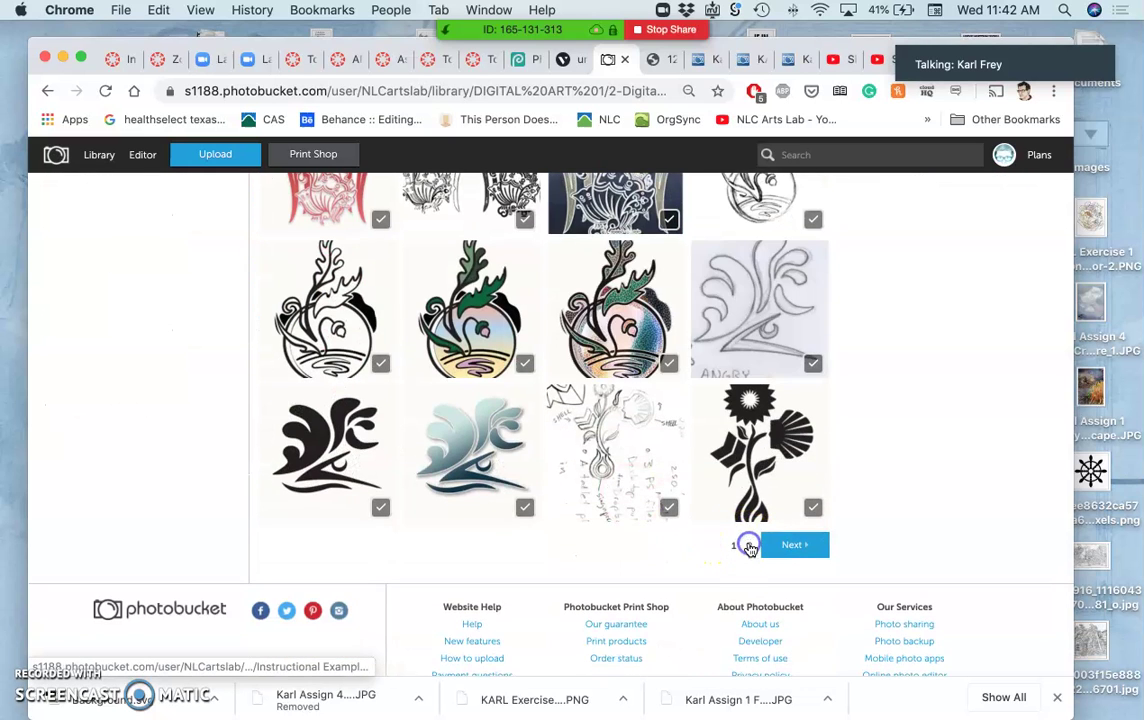
{"action": "scroll", "coordinate": [682, 391], "scroll_direction": "down", "scroll_amount": 5}
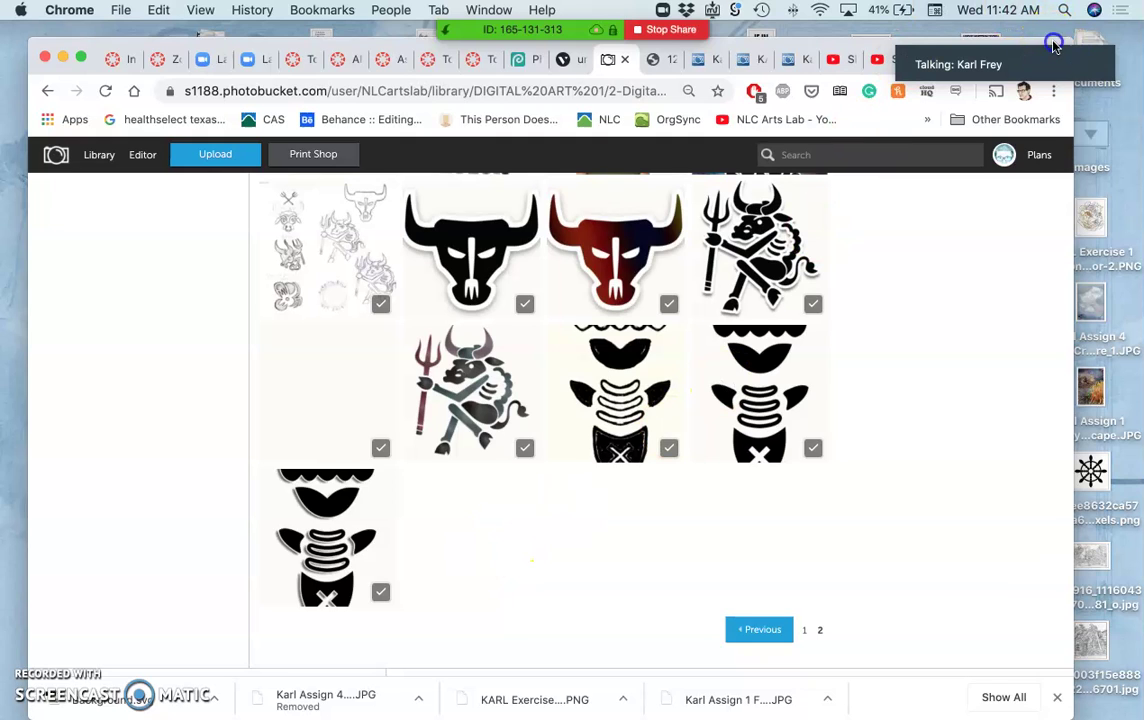
Drag the fish logo test PNG from the Finder folder onto Photobucket to upload it
{"action": "left_click_drag", "start_coordinate": [1053, 45], "coordinate": [695, 55]}
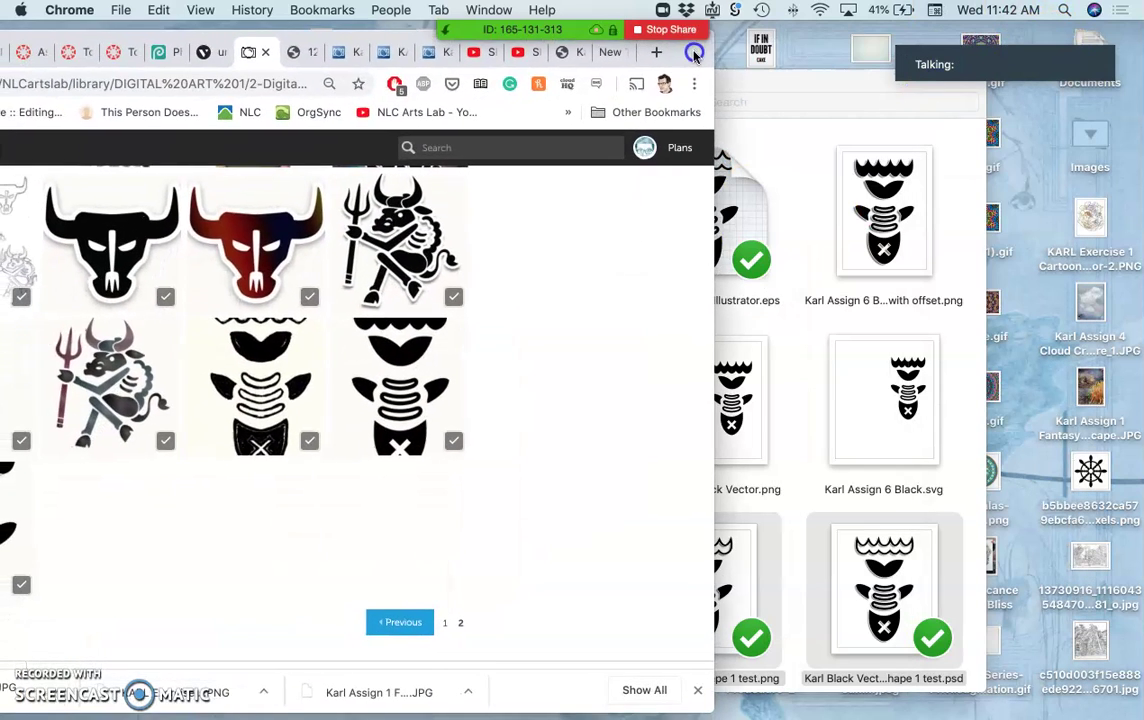
{"action": "left_click", "coordinate": [793, 615]}
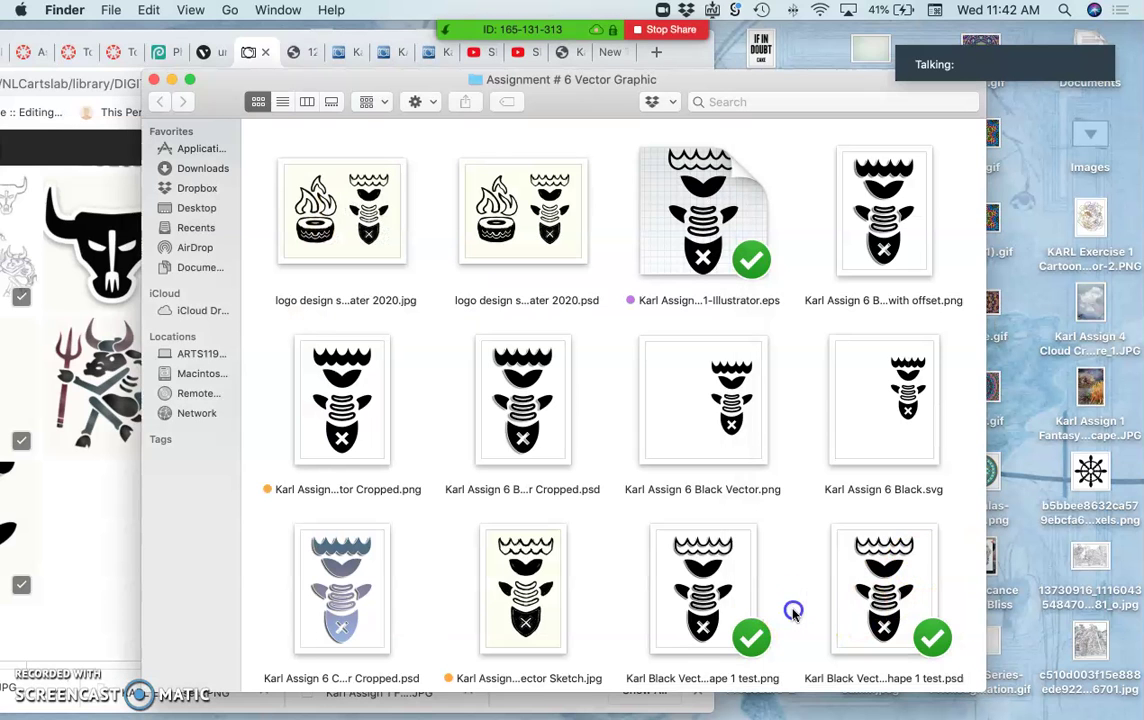
{"action": "left_click_drag", "start_coordinate": [705, 600], "coordinate": [292, 462]}
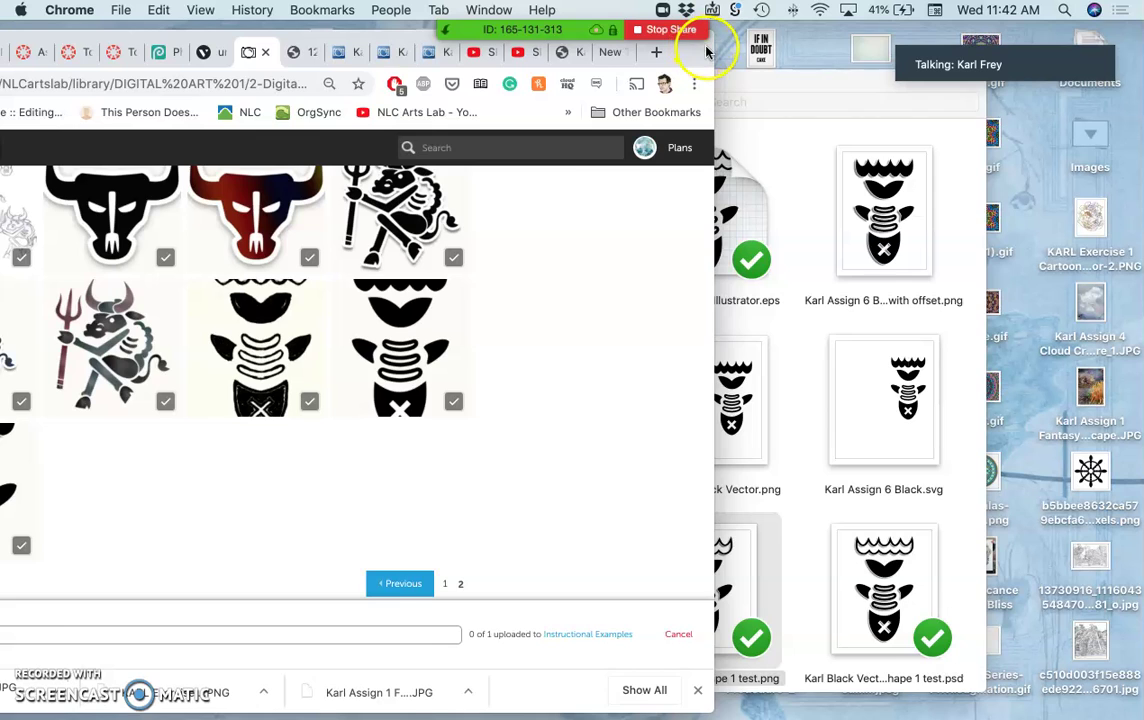
{"action": "left_click_drag", "start_coordinate": [706, 50], "coordinate": [1058, 20]}
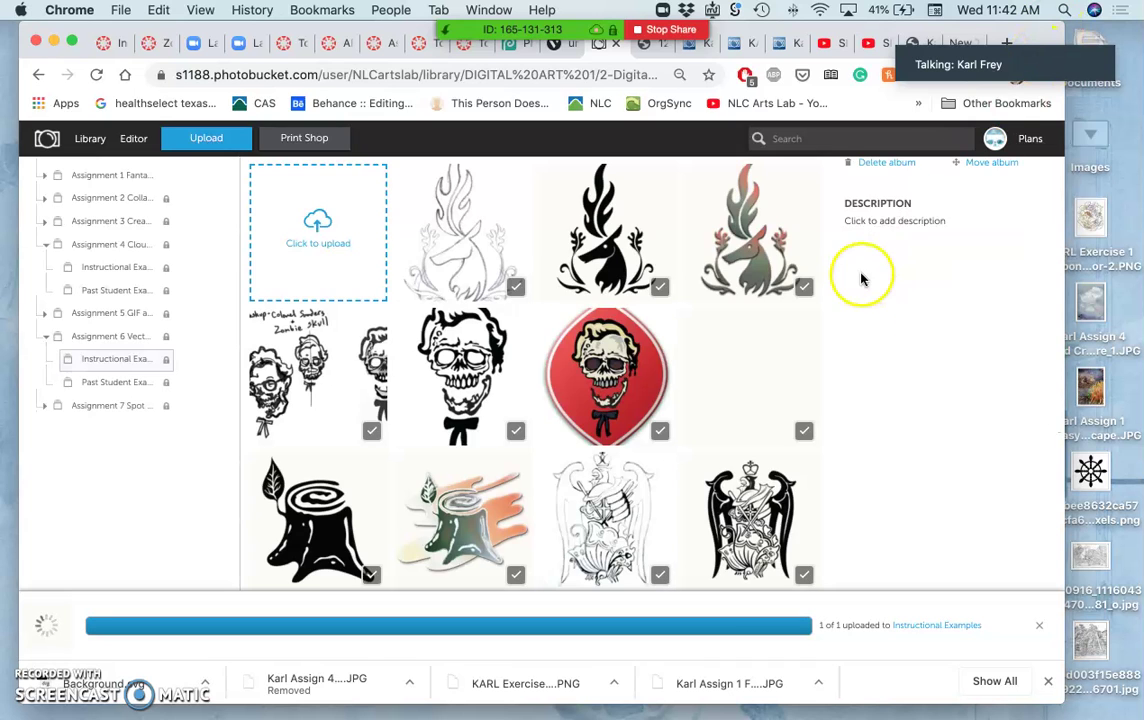
Go to album page 2 and open the newly uploaded fish logo image
{"action": "scroll", "coordinate": [553, 447], "scroll_direction": "down", "scroll_amount": 10}
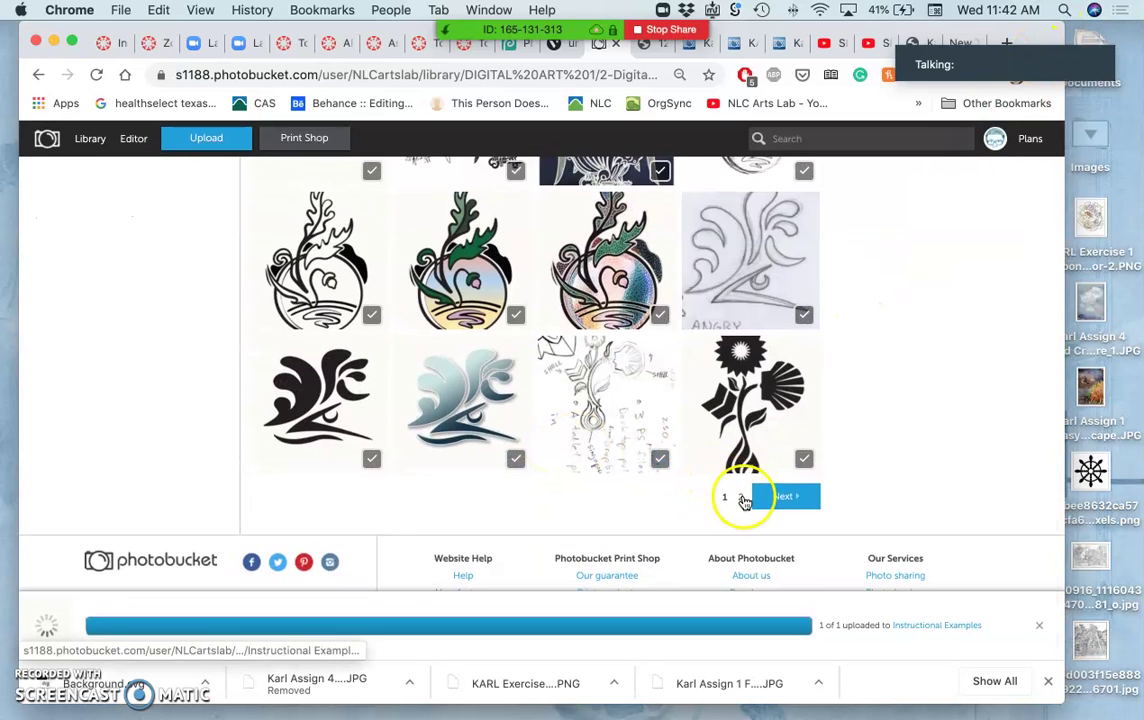
{"action": "left_click", "coordinate": [745, 497]}
{"action": "scroll", "coordinate": [603, 470], "scroll_direction": "down", "scroll_amount": 5}
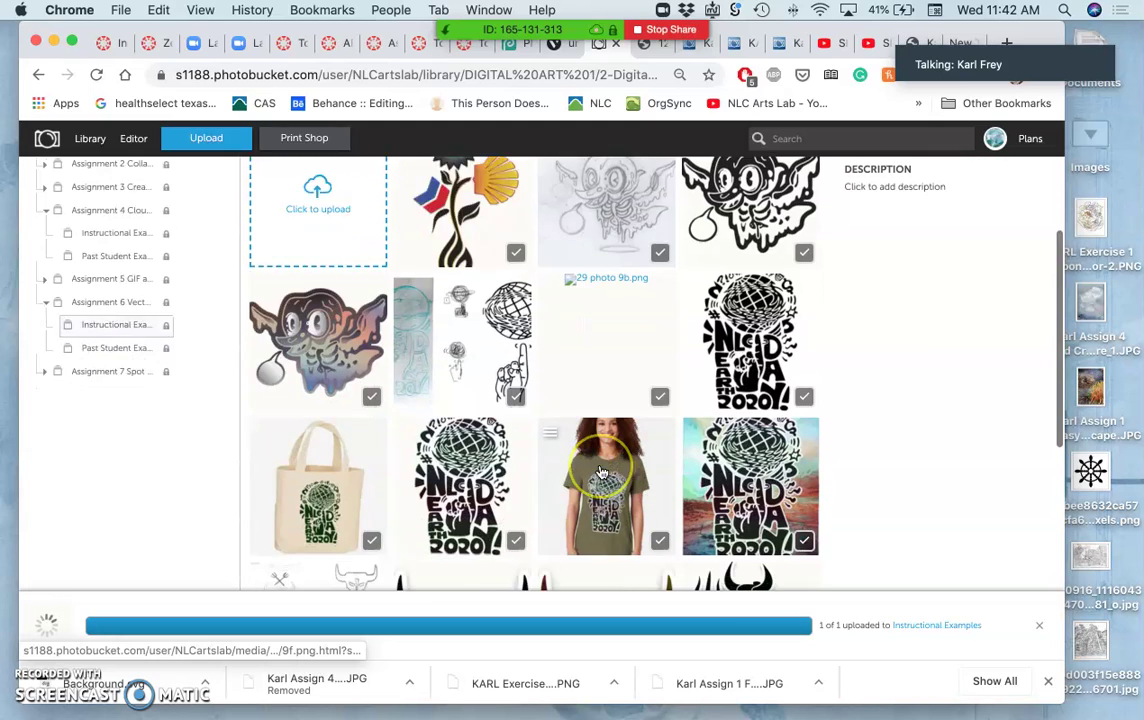
{"action": "scroll", "coordinate": [603, 471], "scroll_direction": "down", "scroll_amount": 3}
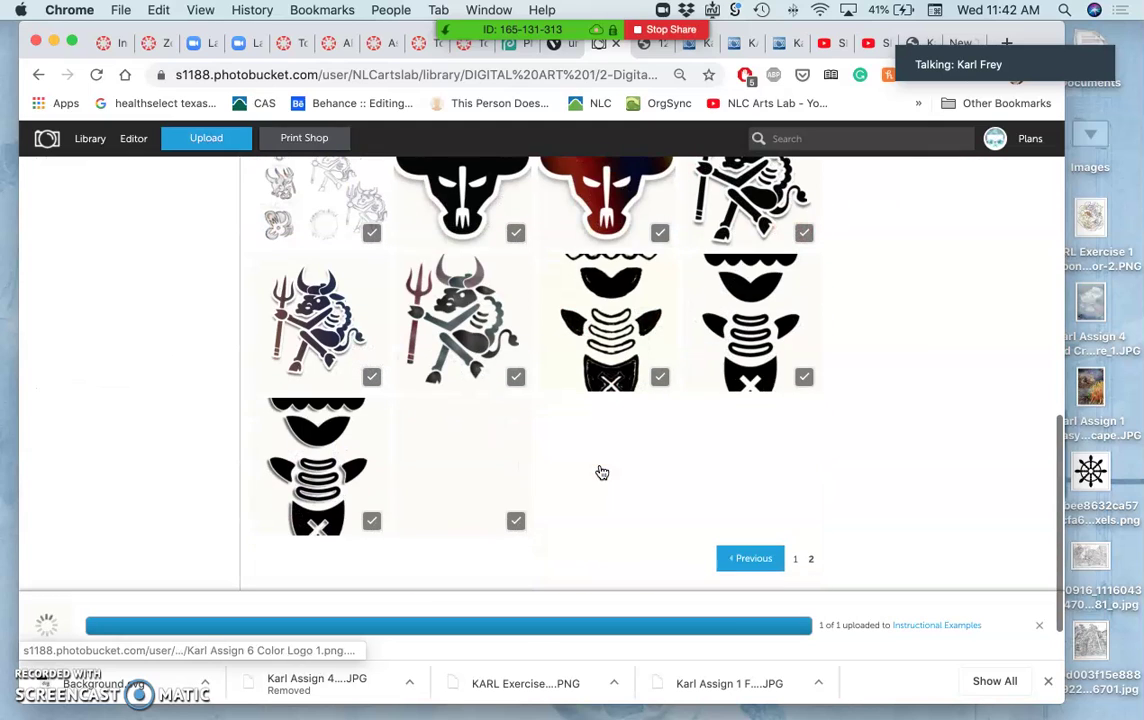
{"action": "left_click", "coordinate": [488, 486]}
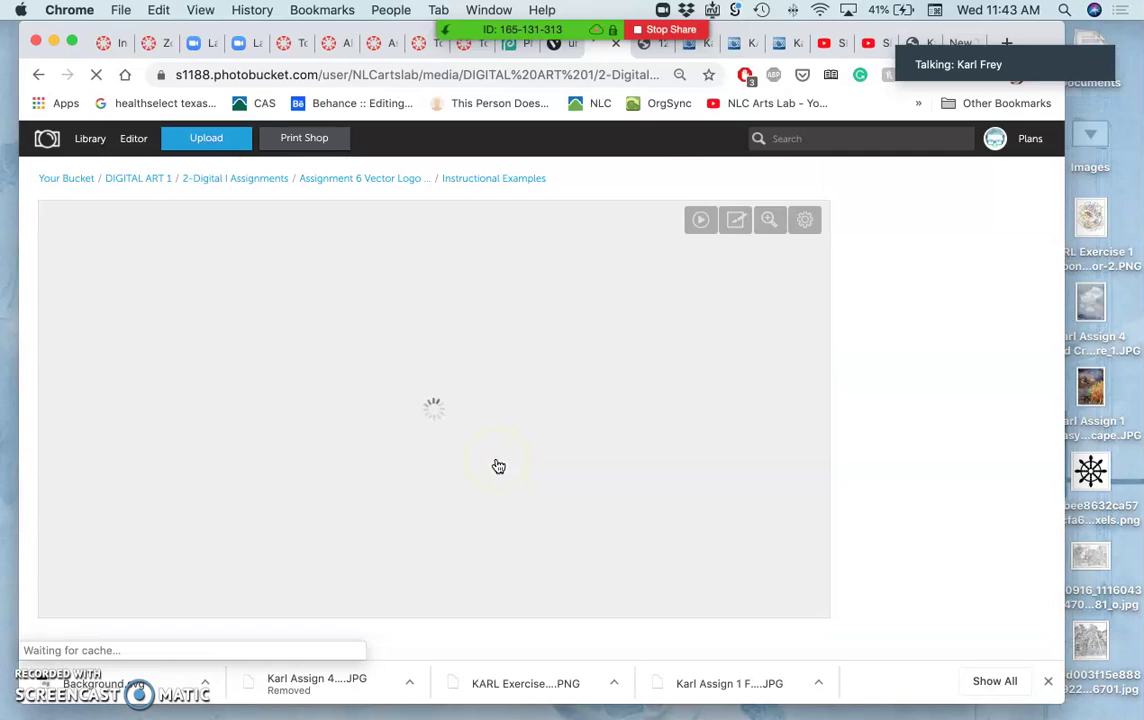
{"action": "left_click", "coordinate": [528, 421]}
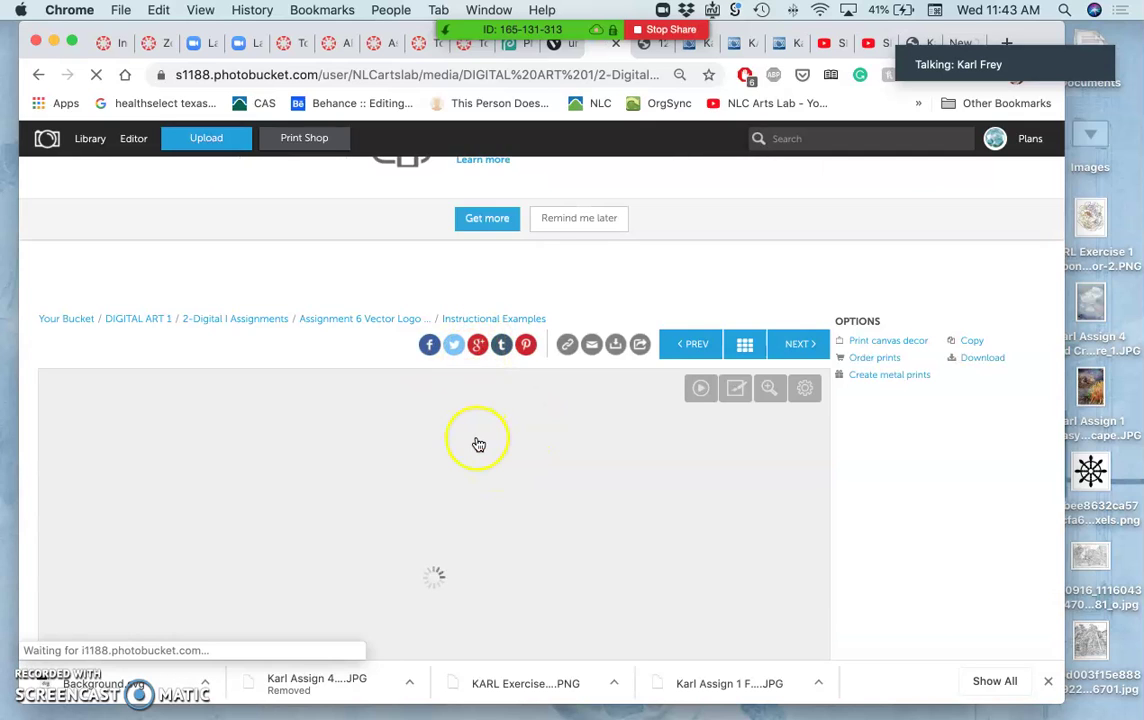
Title the image with SP20, the student's name and 4, and save the title
{"action": "scroll", "coordinate": [478, 444], "scroll_direction": "down", "scroll_amount": 2}
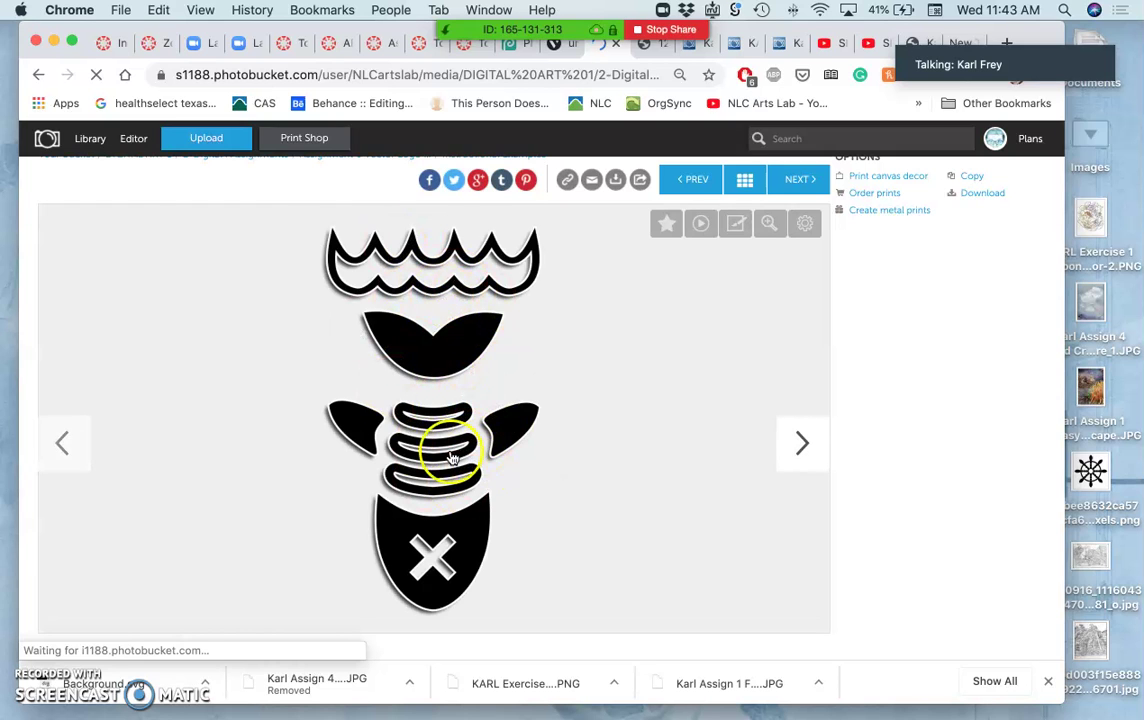
{"action": "scroll", "coordinate": [449, 457], "scroll_direction": "down", "scroll_amount": 2}
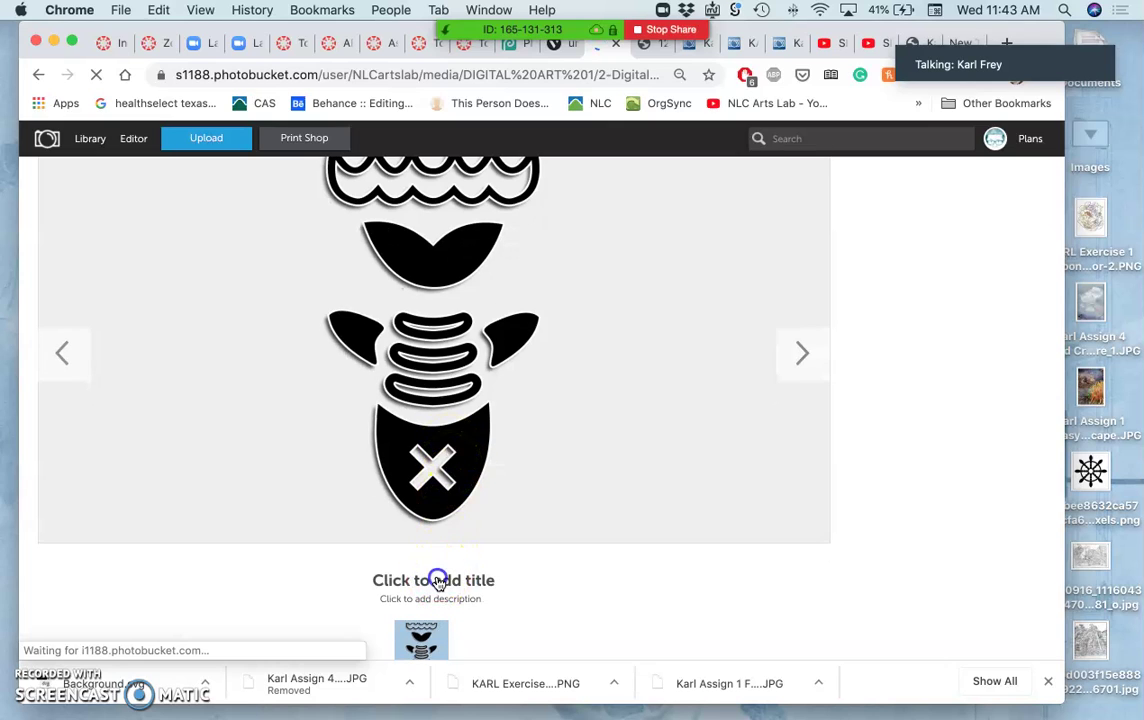
{"action": "left_click", "coordinate": [437, 581]}
{"action": "type", "text": "S"}
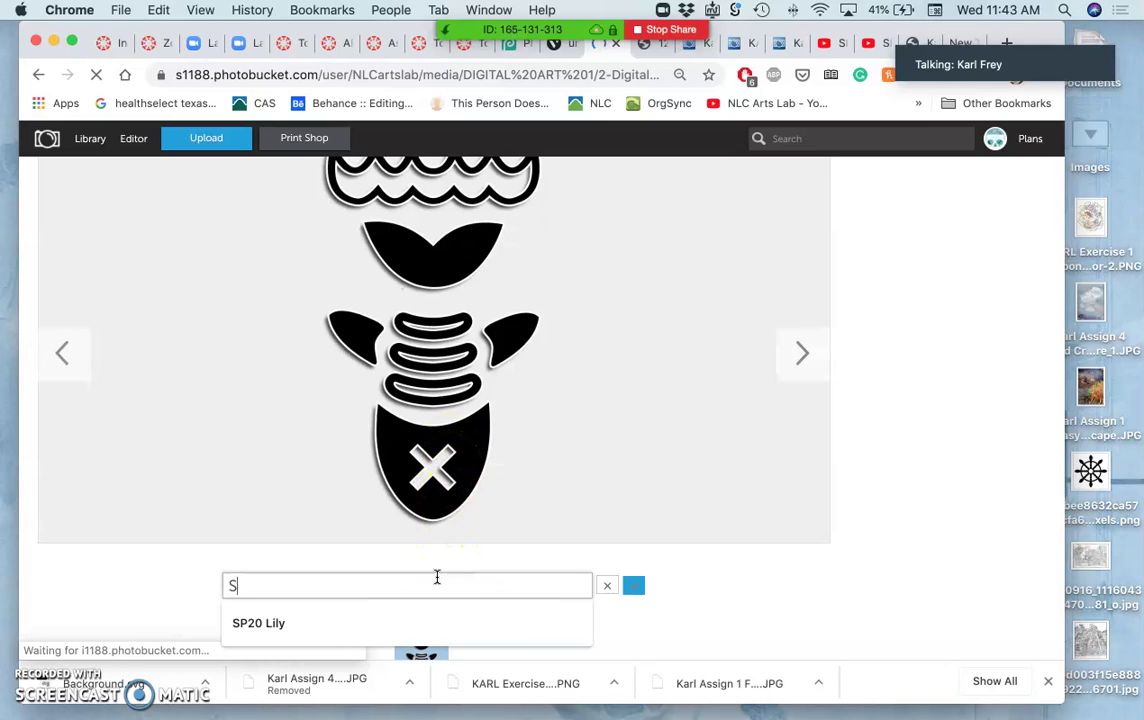
{"action": "type", "text": "P20 Karl 4"}
{"action": "left_click", "coordinate": [679, 419]}
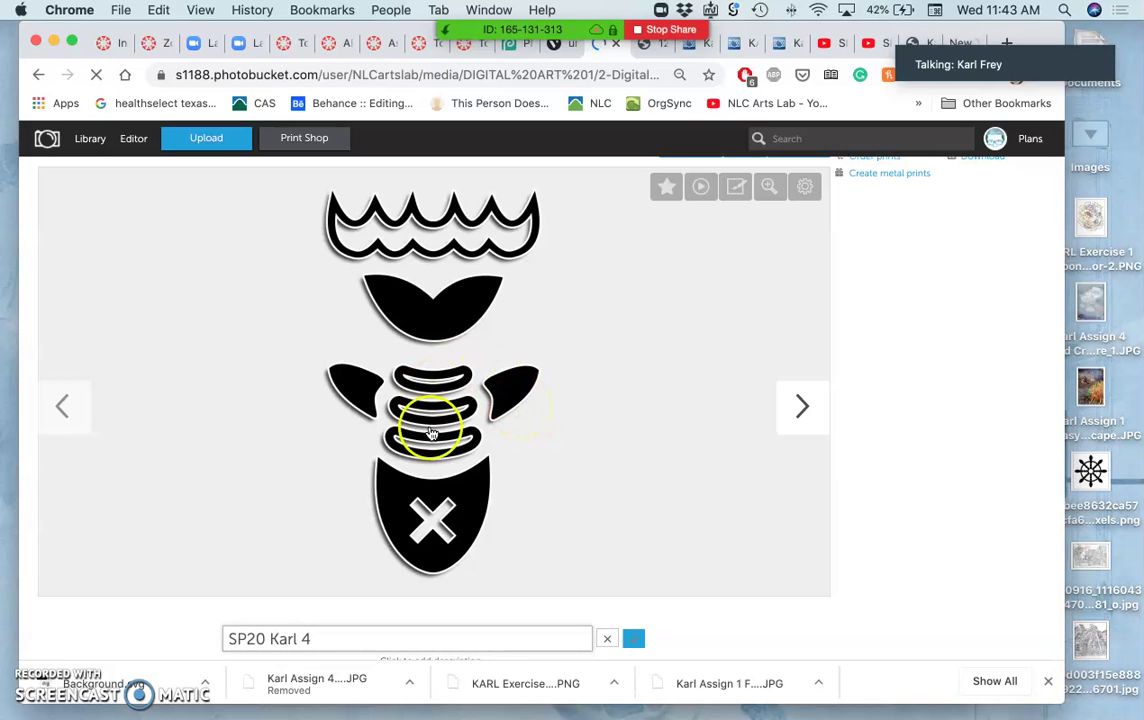
{"action": "left_click", "coordinate": [634, 638]}
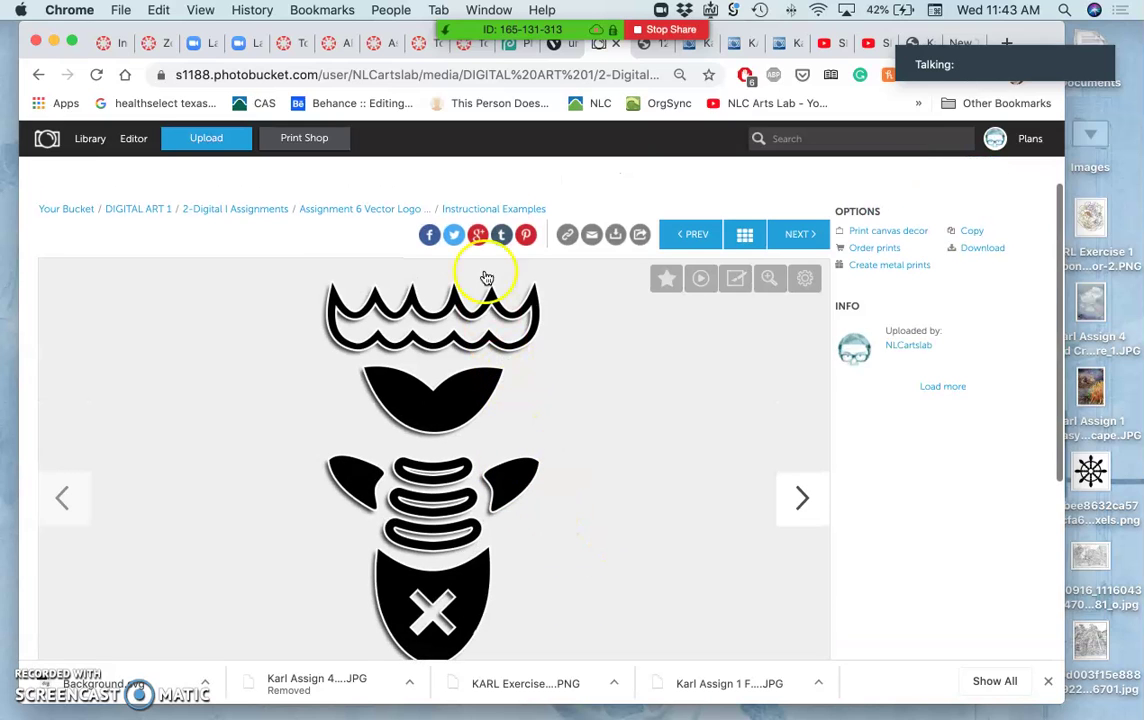
Return to Instructional Examples, go to page 2 and open an album image in the viewer
{"action": "left_click", "coordinate": [497, 208]}
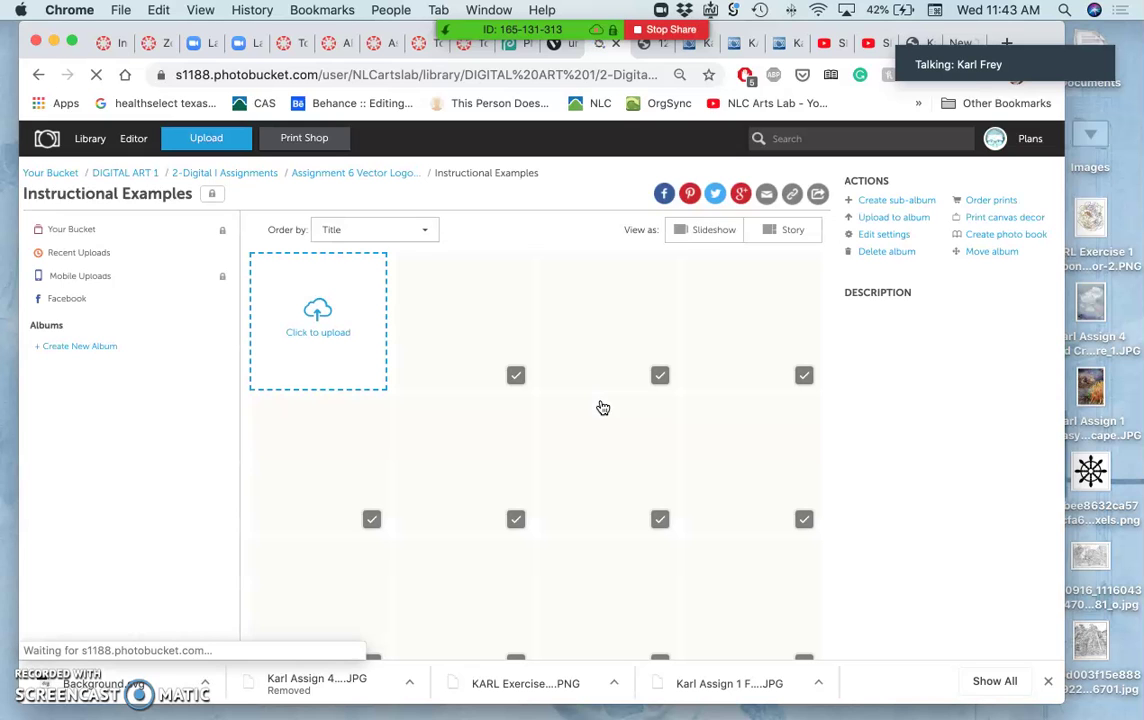
{"action": "left_click", "coordinate": [600, 396]}
{"action": "scroll", "coordinate": [593, 432], "scroll_direction": "down", "scroll_amount": 4}
{"action": "scroll", "coordinate": [593, 432], "scroll_direction": "down", "scroll_amount": 5}
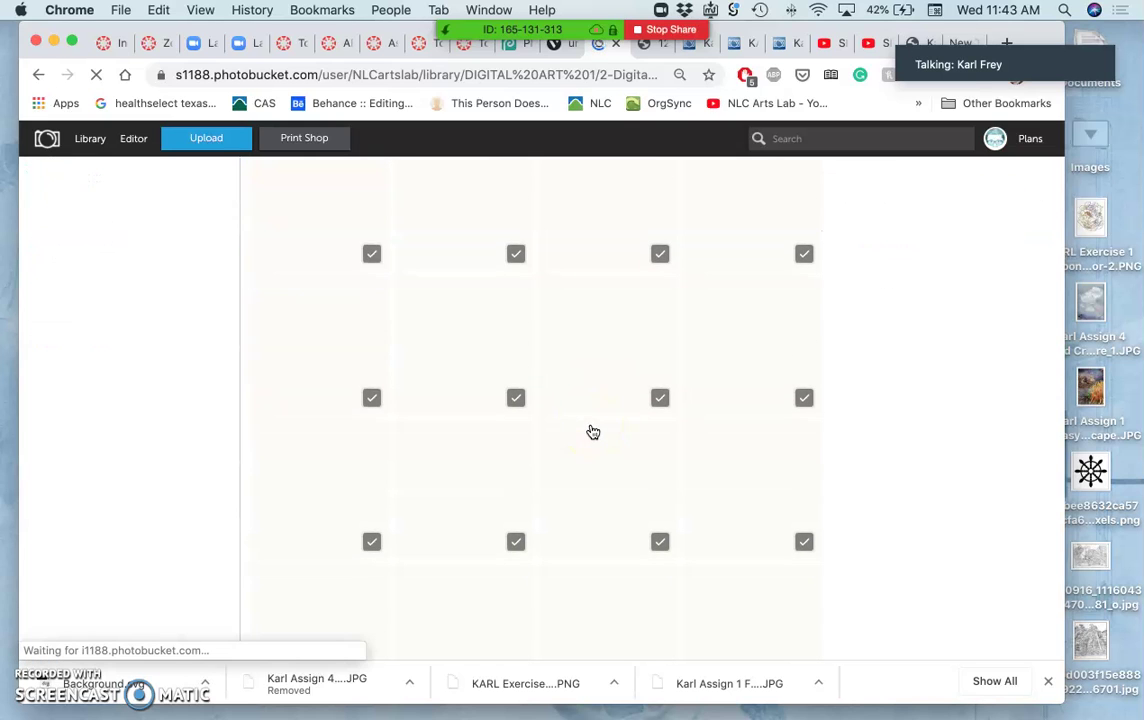
{"action": "left_click", "coordinate": [740, 596]}
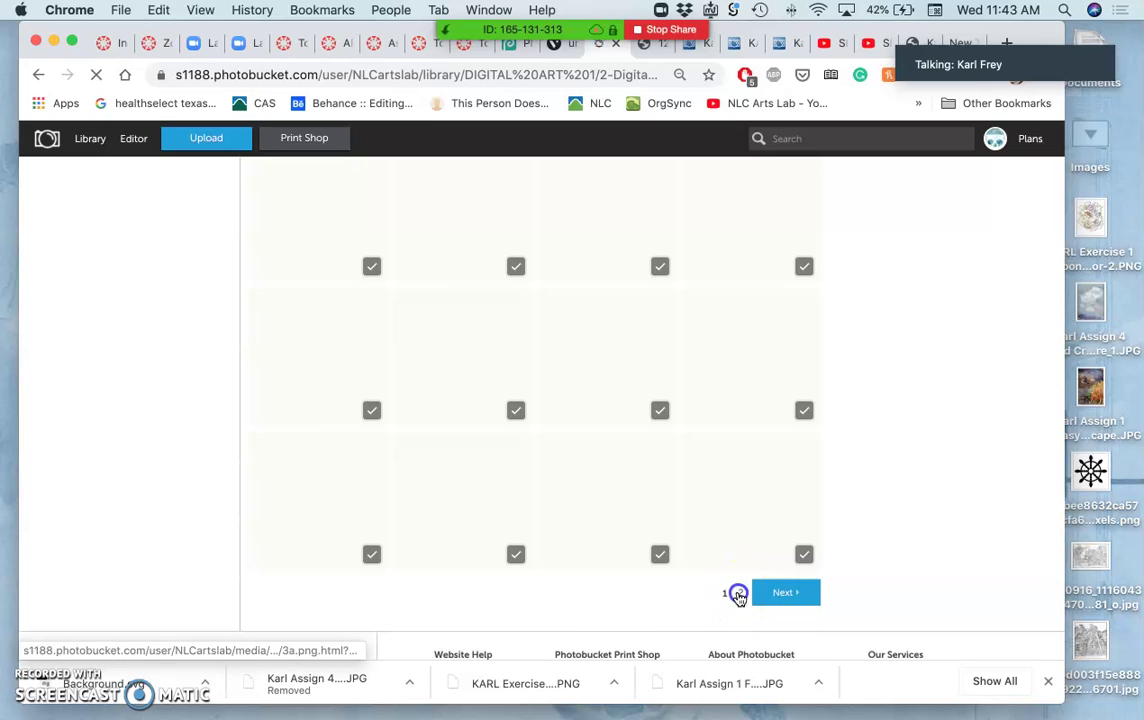
{"action": "left_click", "coordinate": [676, 533]}
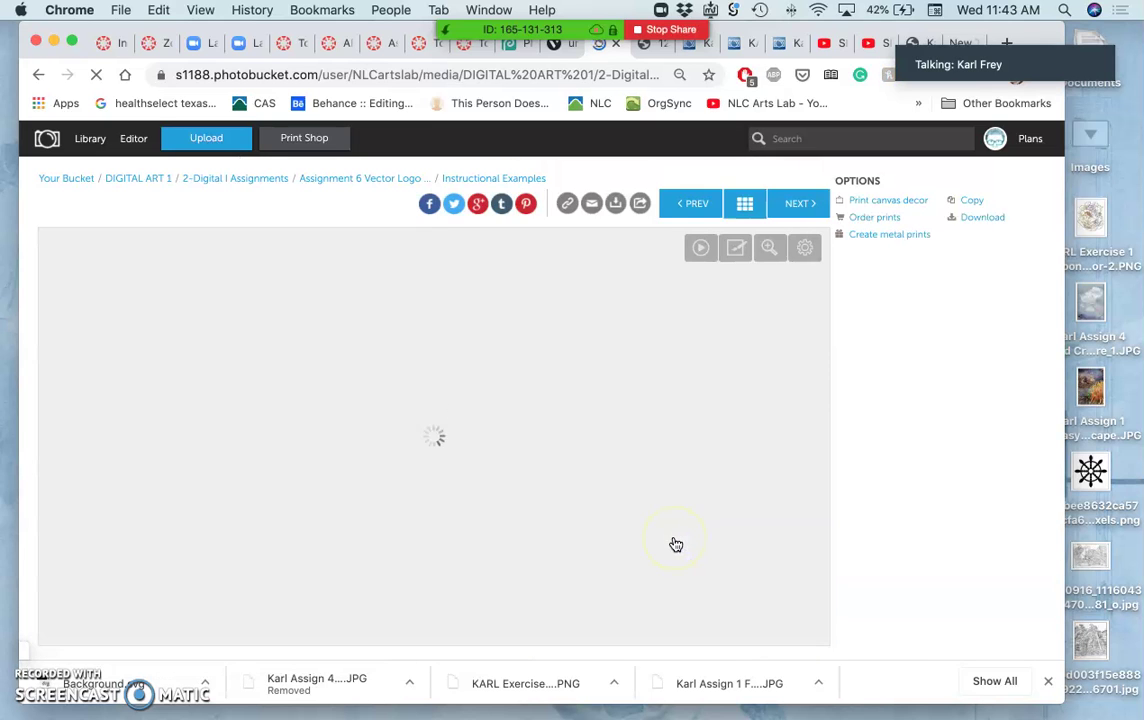
Close the single-image view and return to the album library
{"action": "scroll", "coordinate": [676, 544], "scroll_direction": "down", "scroll_amount": 1}
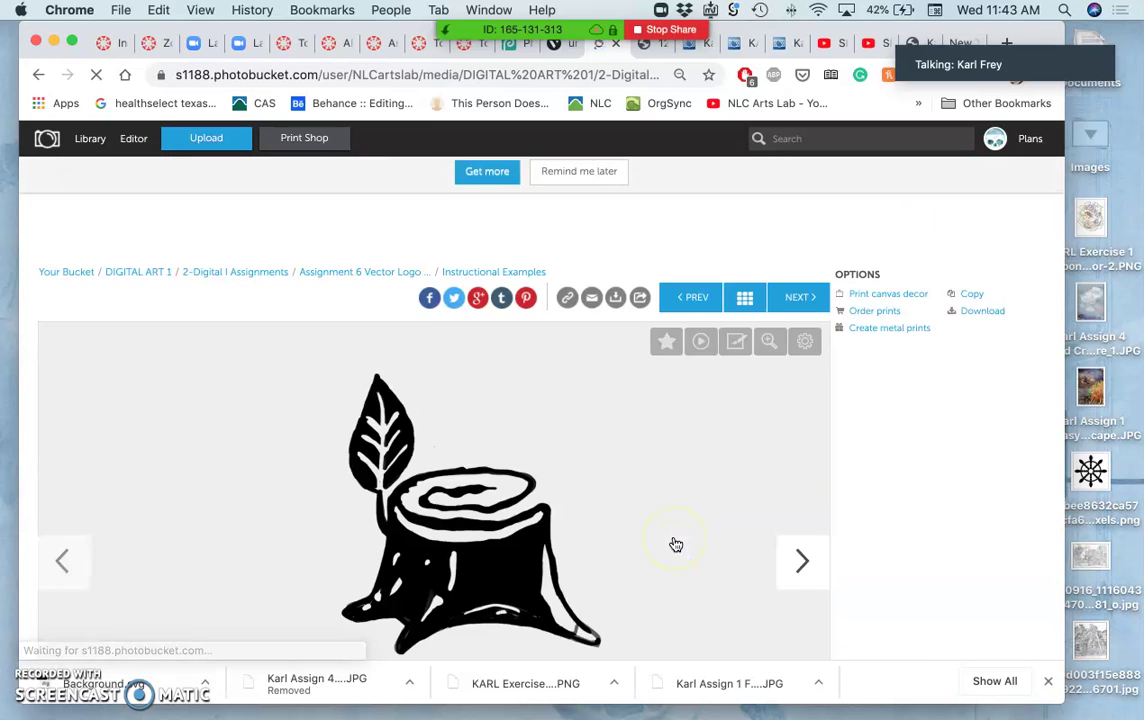
{"action": "scroll", "coordinate": [676, 544], "scroll_direction": "down", "scroll_amount": 5}
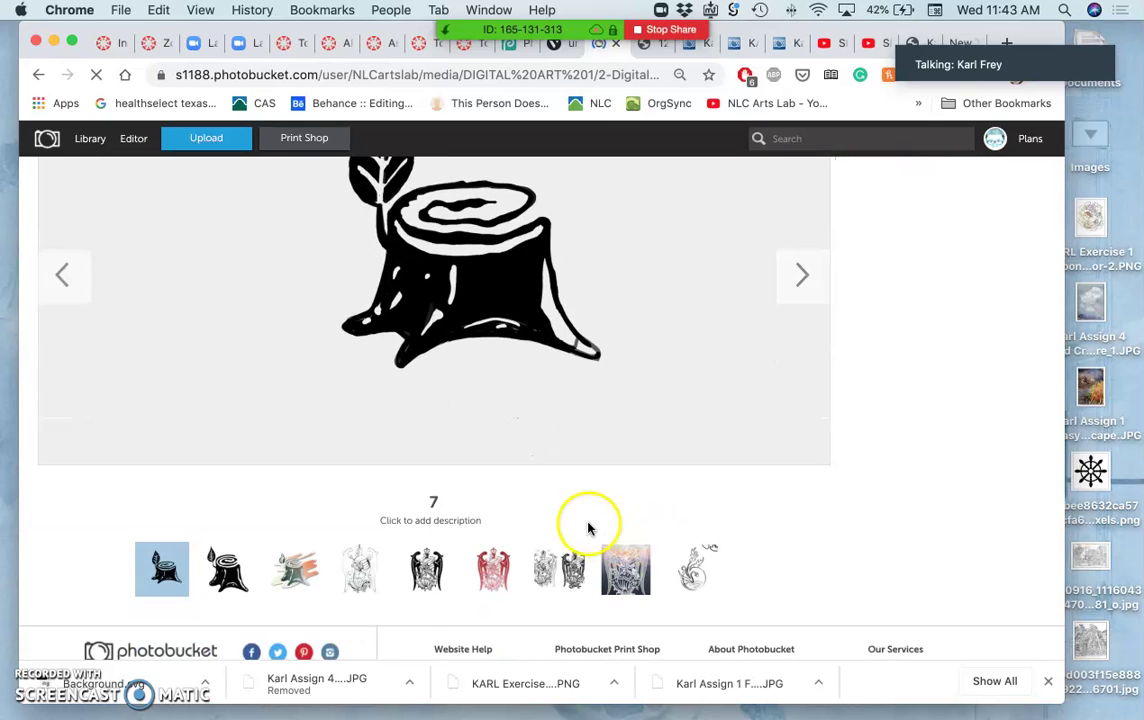
{"action": "scroll", "coordinate": [589, 528], "scroll_direction": "up", "scroll_amount": 3}
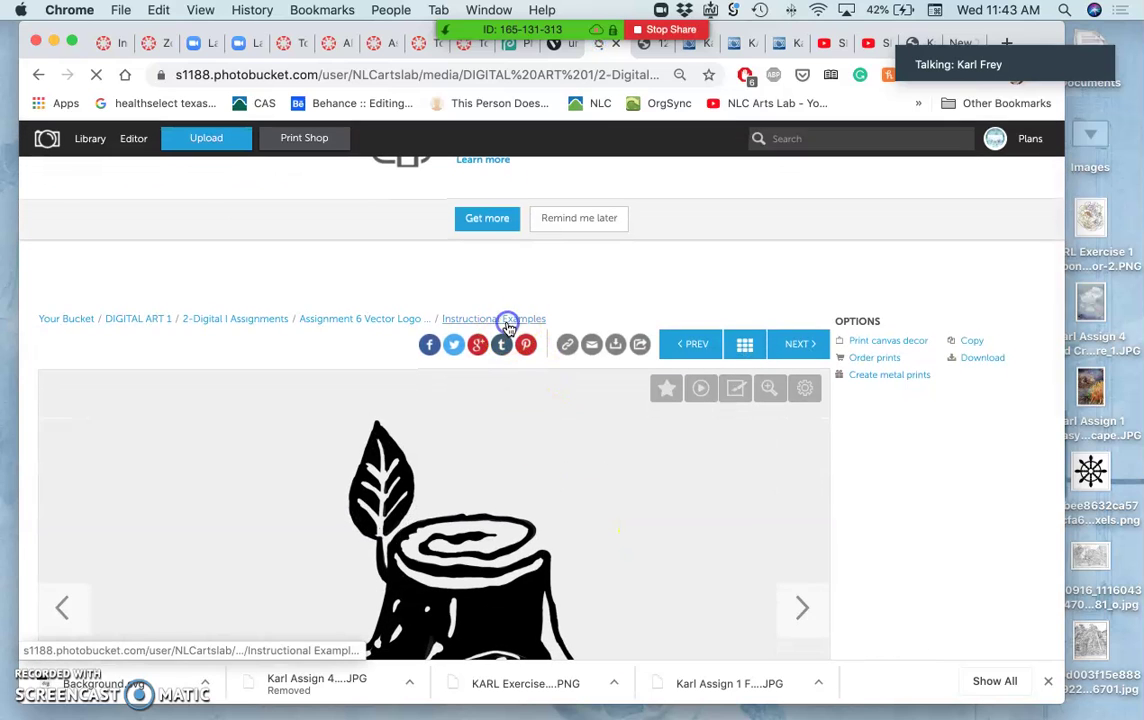
{"action": "left_click", "coordinate": [669, 511]}
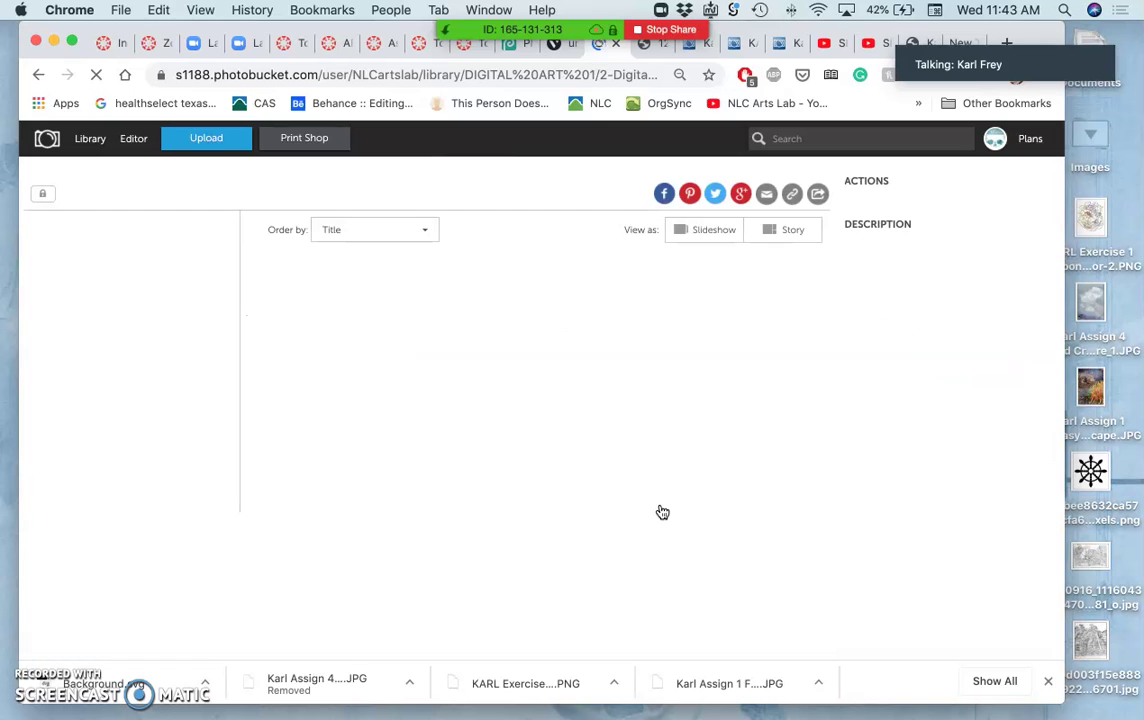
Go to page 2 of the album, then move the browser aside to reveal the Finder folder
{"action": "scroll", "coordinate": [662, 512], "scroll_direction": "down", "scroll_amount": 5}
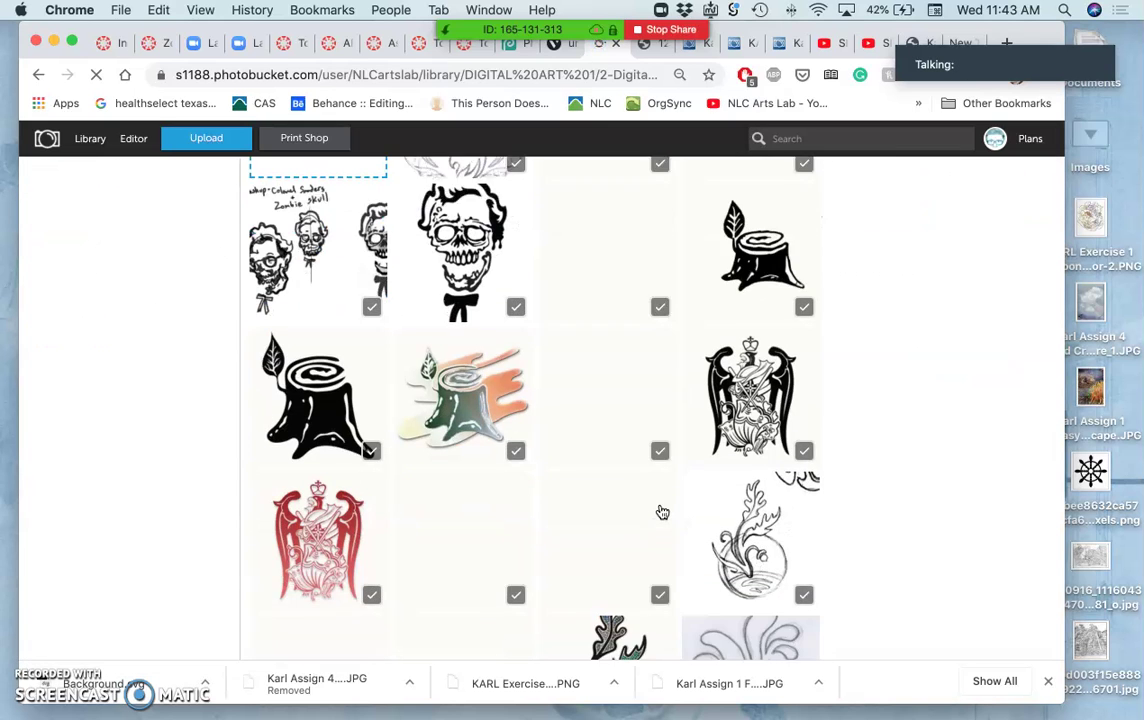
{"action": "scroll", "coordinate": [660, 512], "scroll_direction": "down", "scroll_amount": 4}
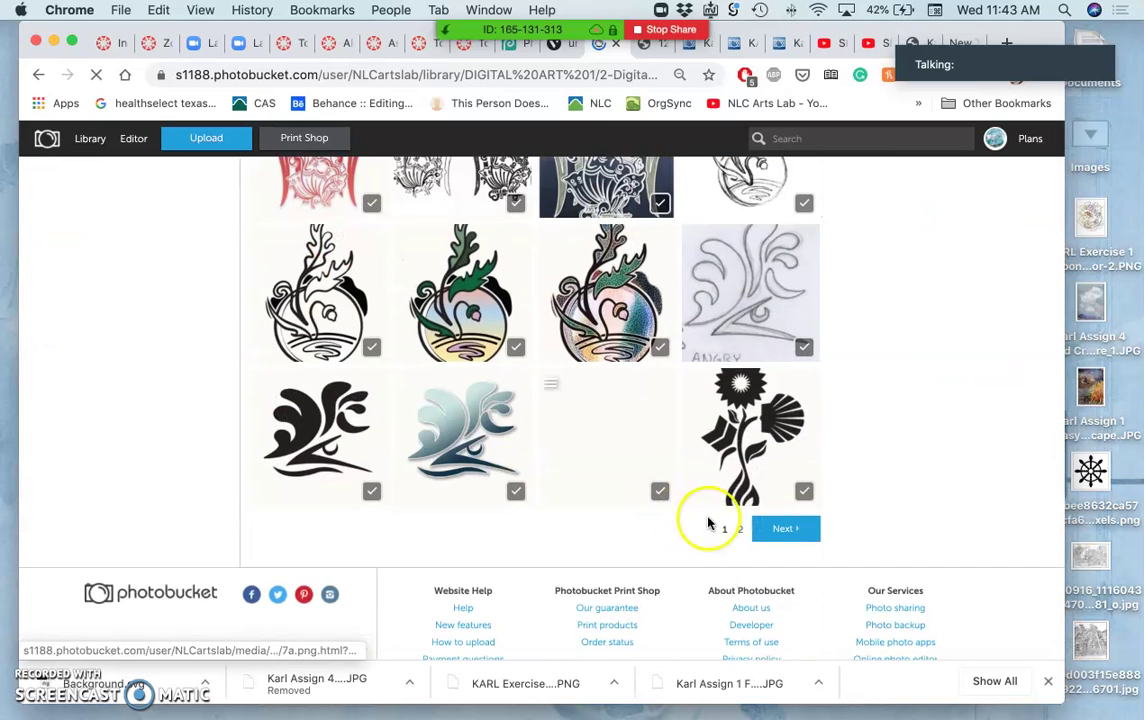
{"action": "left_click", "coordinate": [740, 532]}
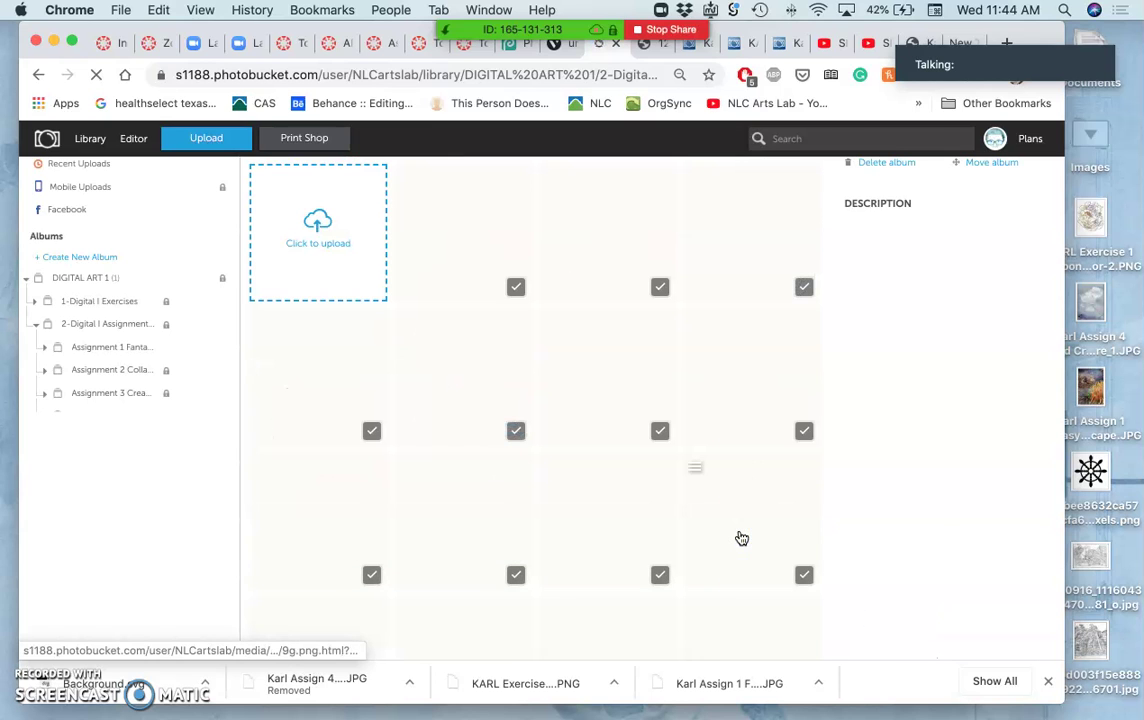
{"action": "scroll", "coordinate": [720, 529], "scroll_direction": "down", "scroll_amount": 5}
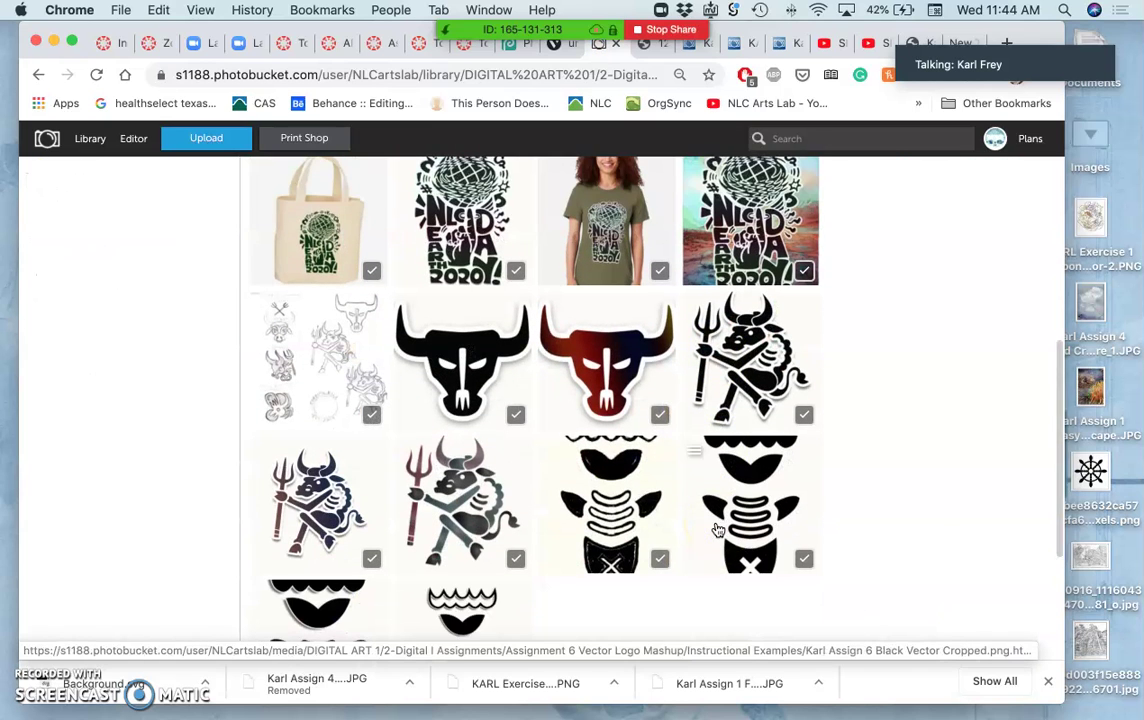
{"action": "scroll", "coordinate": [715, 520], "scroll_direction": "down", "scroll_amount": 3}
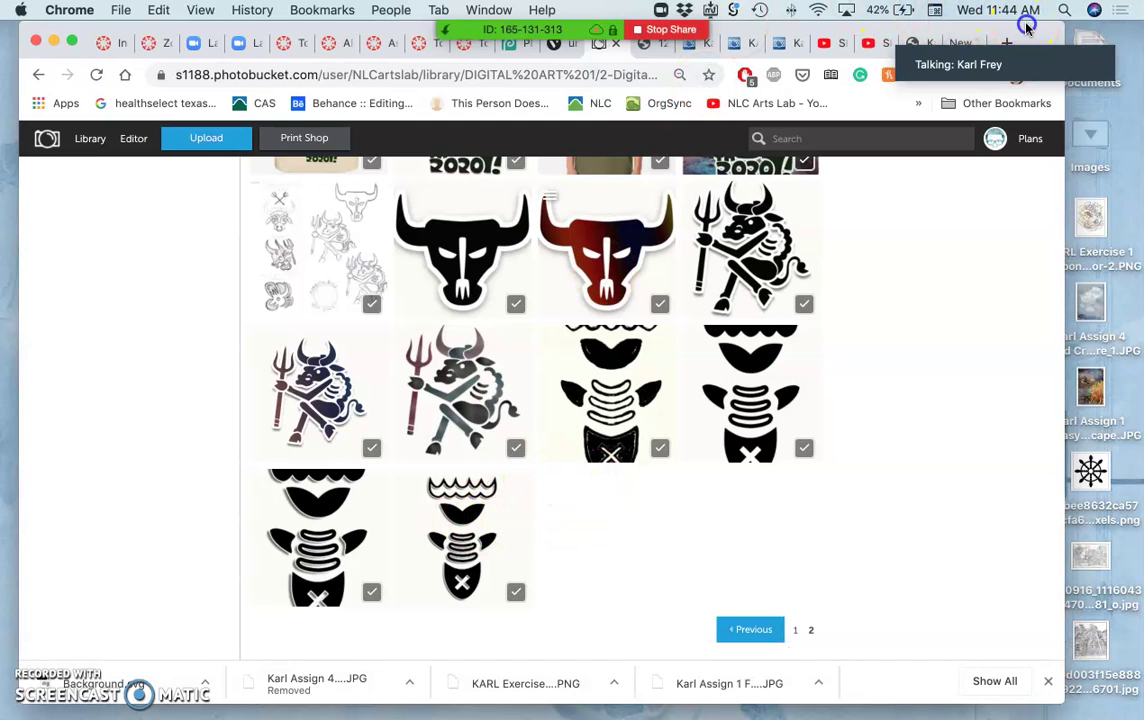
{"action": "left_click_drag", "start_coordinate": [1027, 30], "coordinate": [1073, 398]}
Open the coloured fish logo PSD and toggle the Background copy layer effects off and back on
{"action": "left_click", "coordinate": [815, 184]}
{"action": "scroll", "coordinate": [723, 460], "scroll_direction": "down", "scroll_amount": 1}
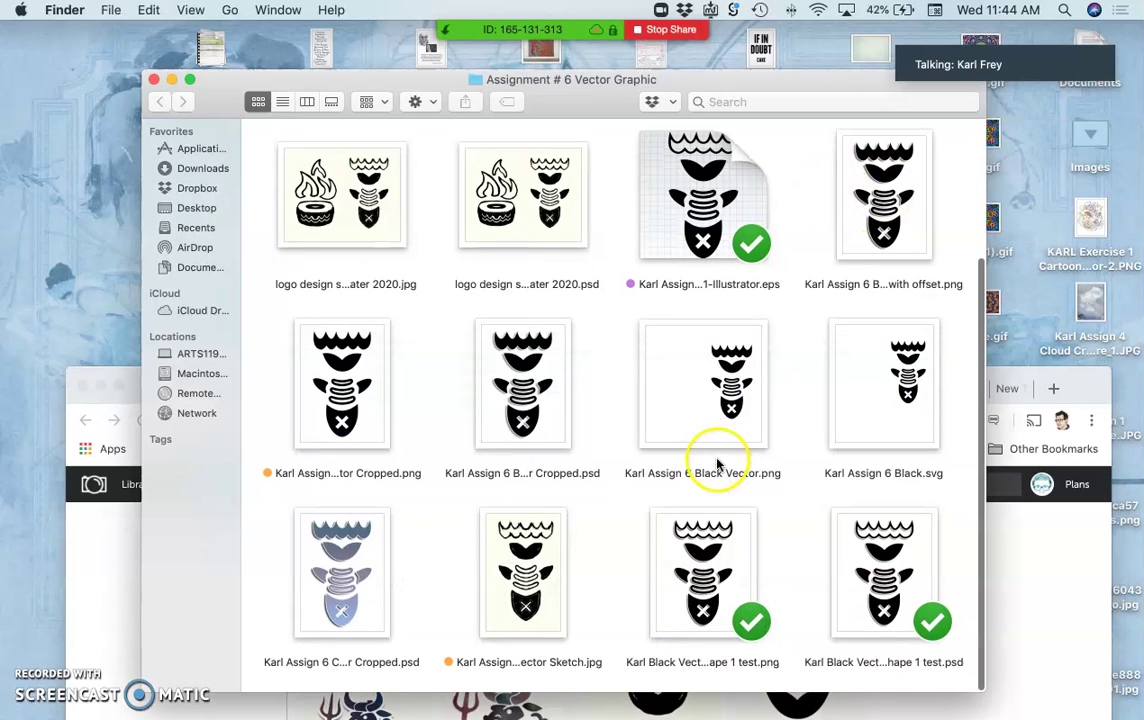
{"action": "double_click", "coordinate": [335, 590]}
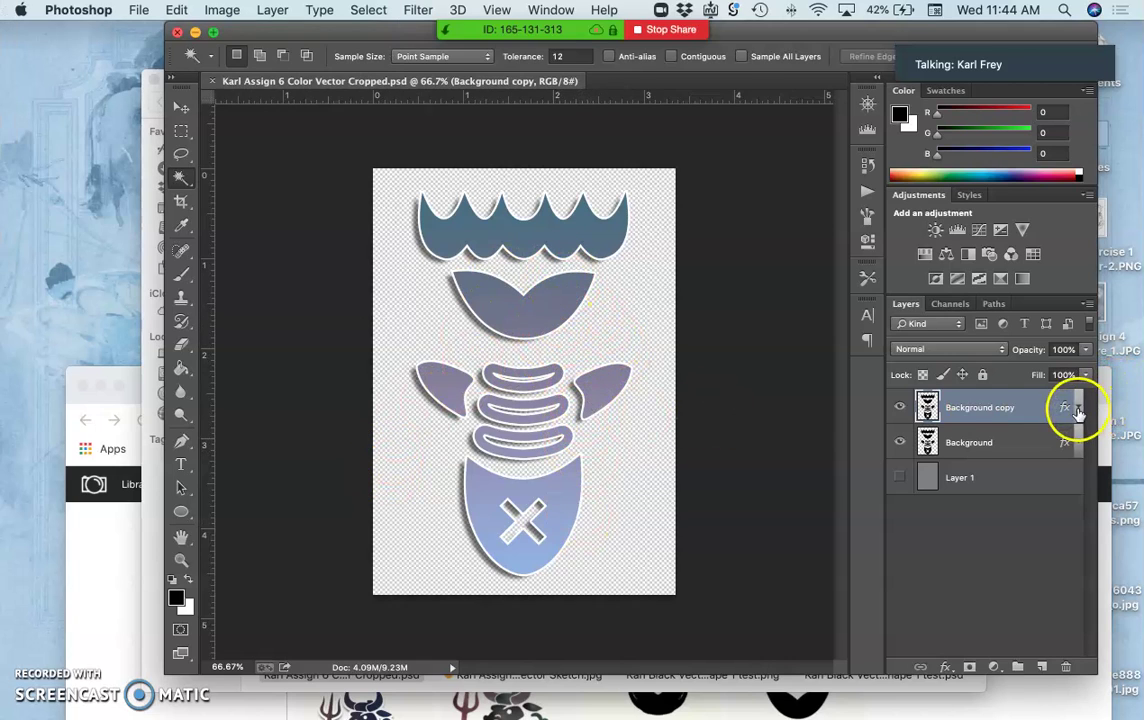
{"action": "left_click", "coordinate": [1078, 408]}
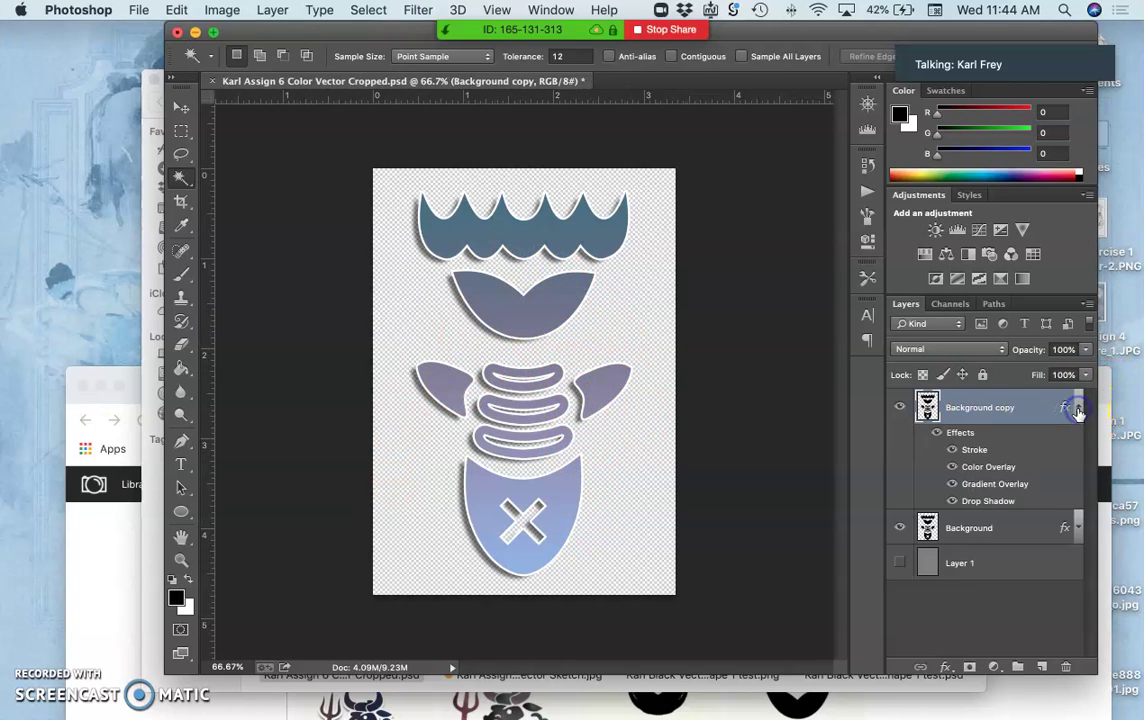
{"action": "left_click", "coordinate": [940, 435]}
{"action": "left_click", "coordinate": [940, 435]}
{"action": "left_click", "coordinate": [1076, 403]}
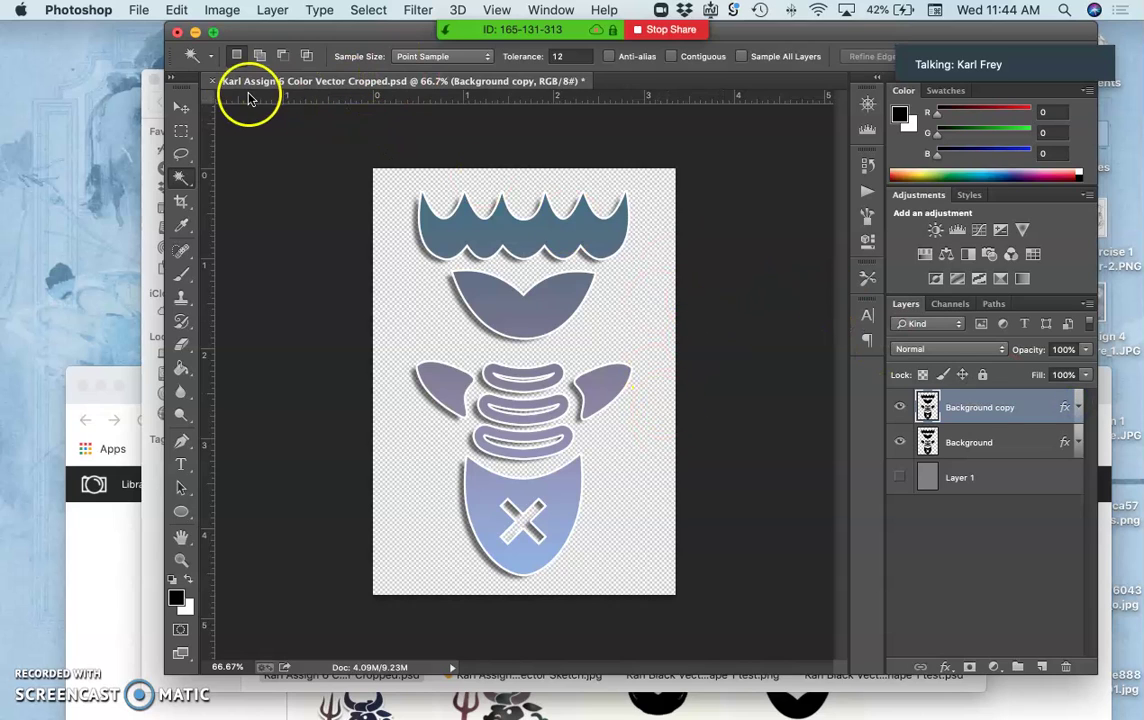
Close the PSD without saving and quit Photoshop
{"action": "left_click_drag", "start_coordinate": [219, 80], "coordinate": [217, 84]}
{"action": "left_click", "coordinate": [214, 81]}
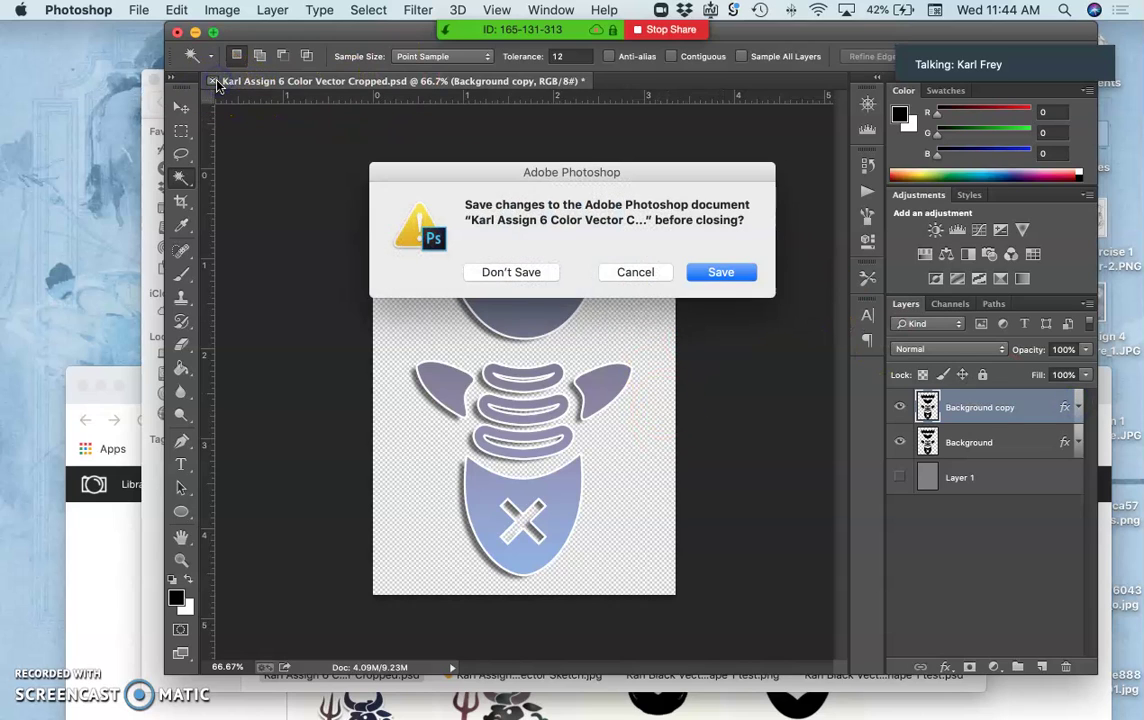
{"action": "left_click", "coordinate": [511, 272]}
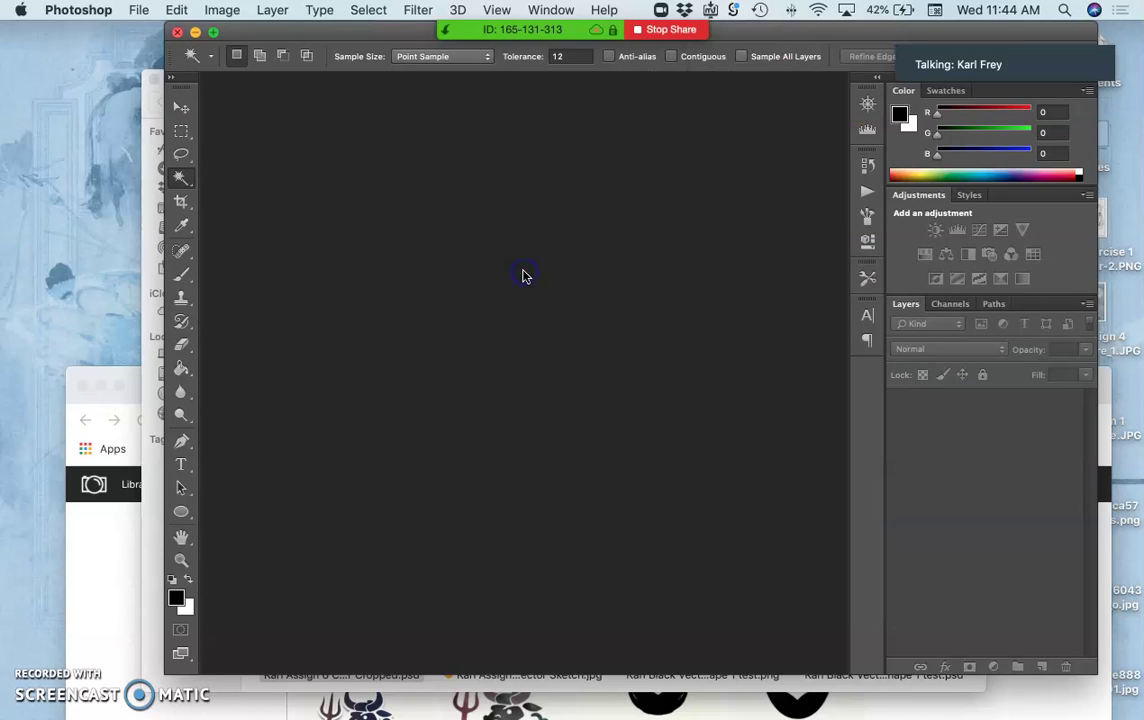
{"action": "left_click", "coordinate": [92, 12]}
{"action": "left_click", "coordinate": [100, 210]}
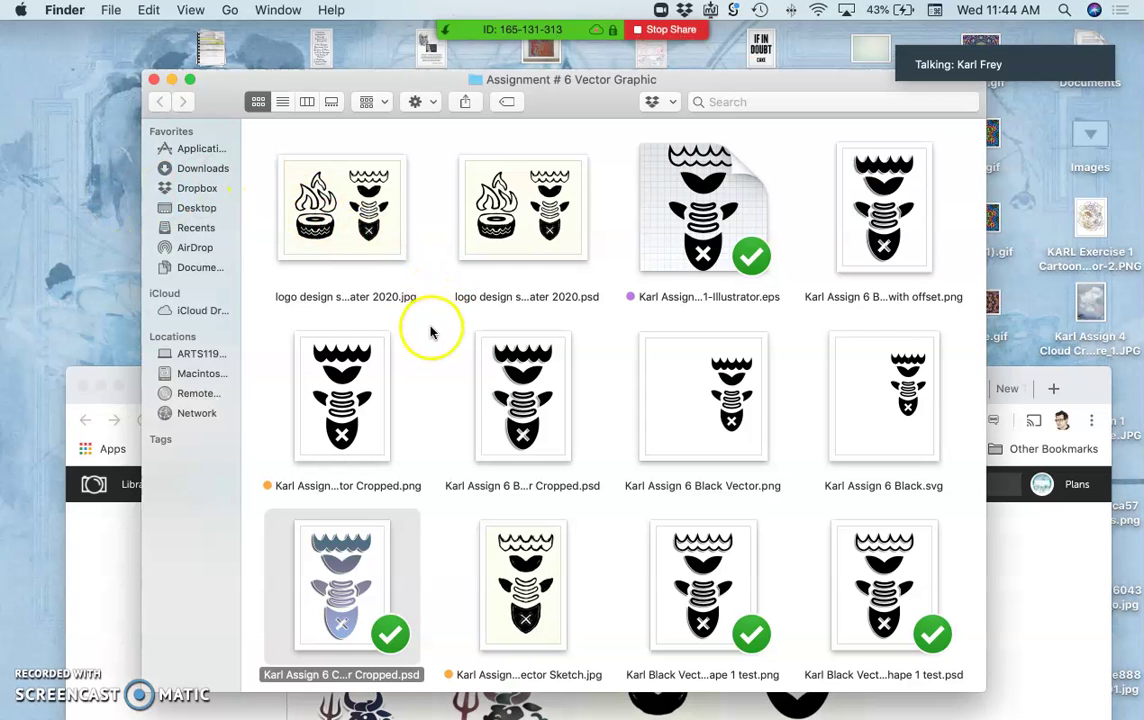
Move the Finder window up and left, and return to the Vectr fish drawing in the browser
{"action": "left_click", "coordinate": [431, 330]}
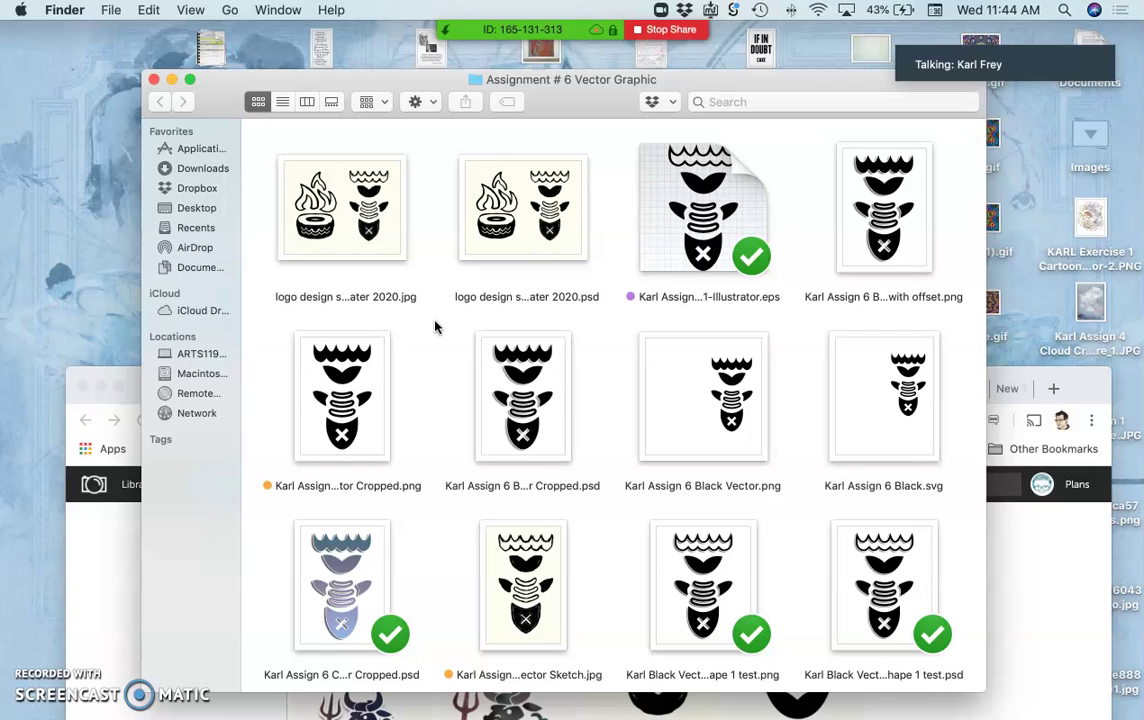
{"action": "left_click", "coordinate": [478, 333]}
{"action": "left_click_drag", "start_coordinate": [547, 118], "coordinate": [421, 72]}
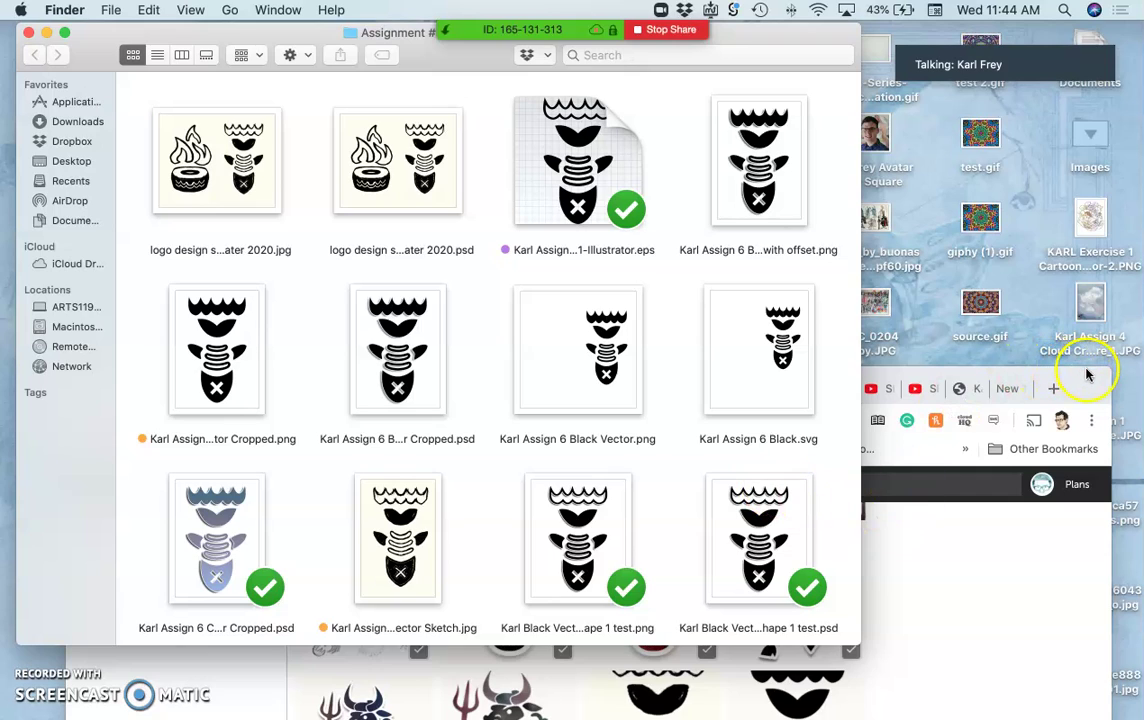
{"action": "left_click_drag", "start_coordinate": [1088, 374], "coordinate": [1052, 5]}
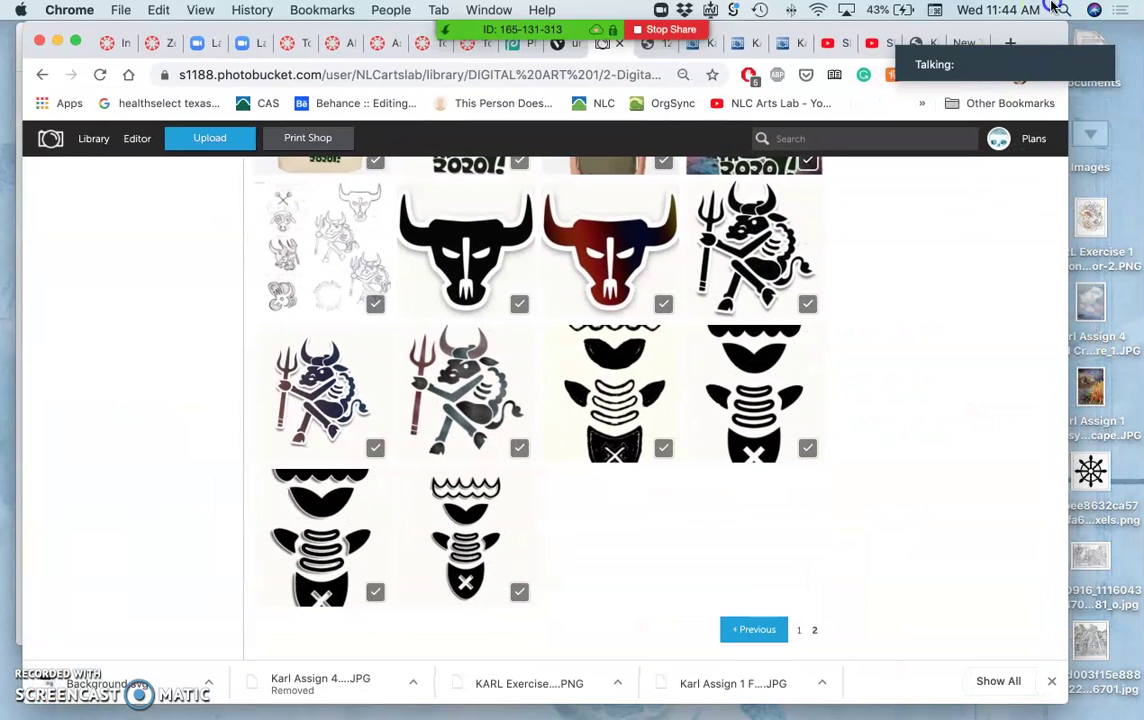
{"action": "left_click", "coordinate": [560, 44]}
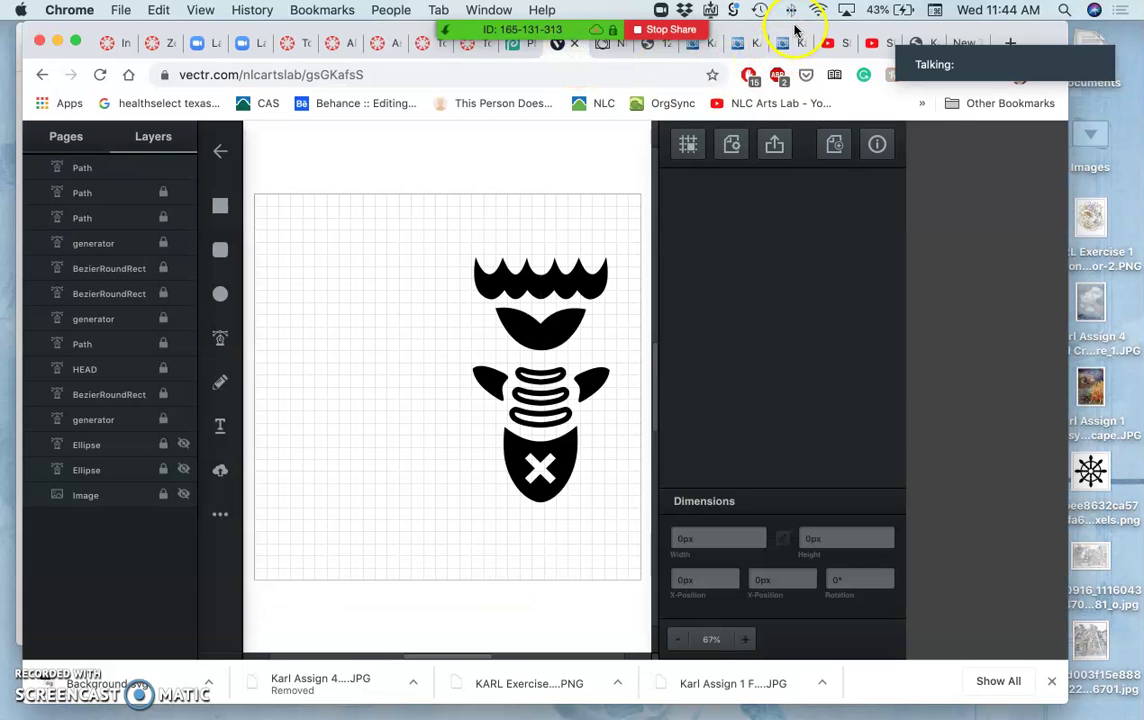
{"action": "left_click_drag", "start_coordinate": [797, 30], "coordinate": [799, 46]}
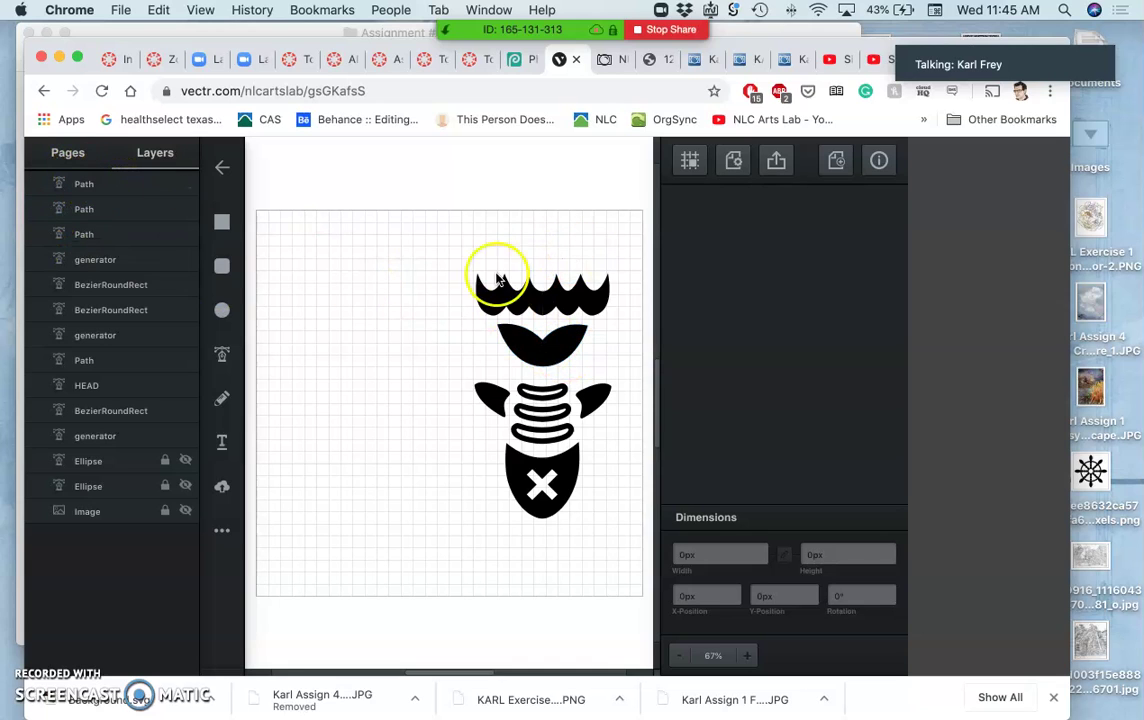
Marquee-select all the fish logo's shapes in Vectr
{"action": "left_click_drag", "start_coordinate": [506, 298], "coordinate": [502, 292]}
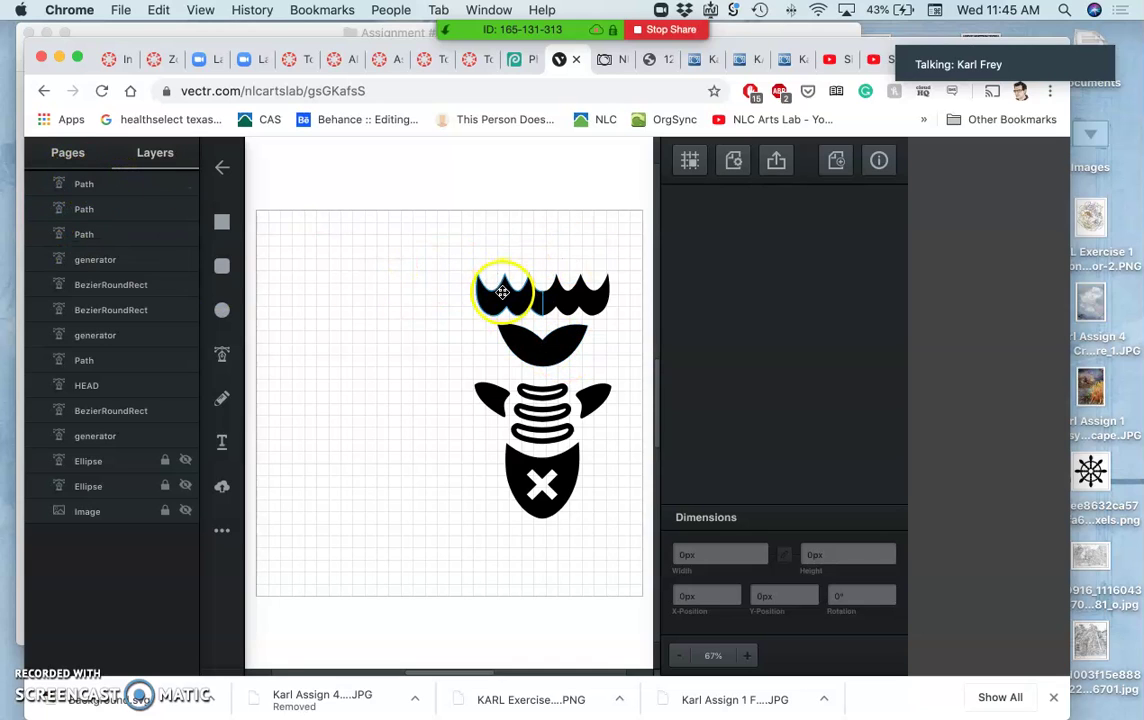
{"action": "left_click", "coordinate": [502, 292]}
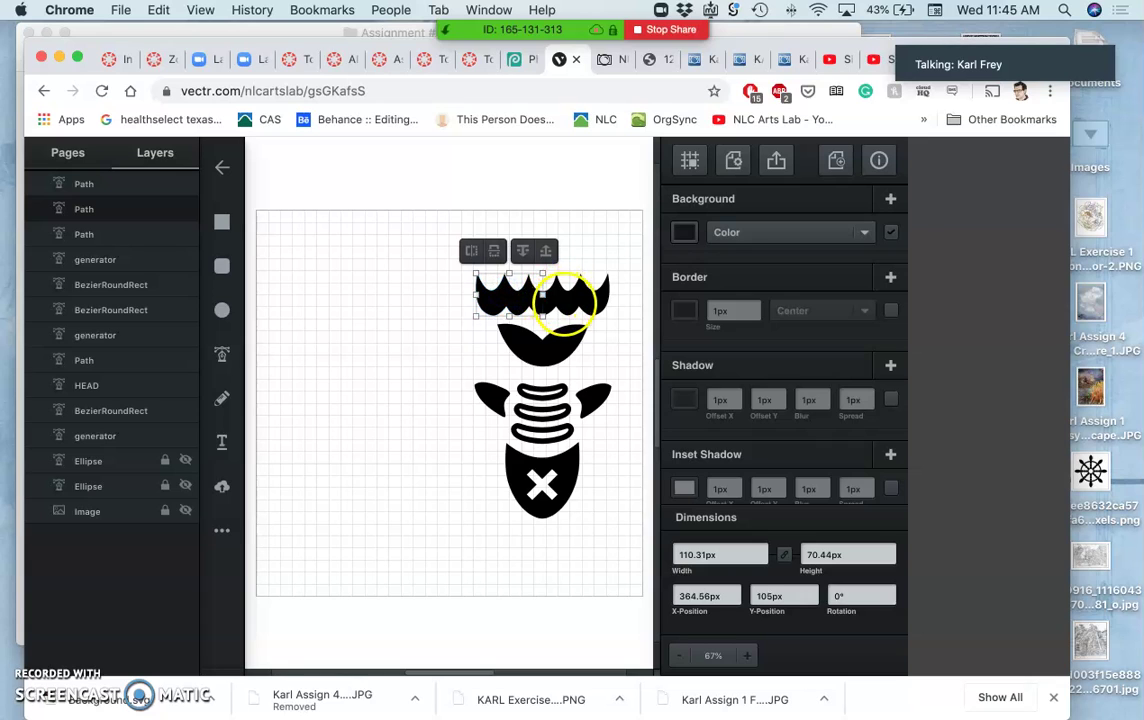
{"action": "left_click", "coordinate": [565, 303]}
{"action": "left_click", "coordinate": [568, 304]}
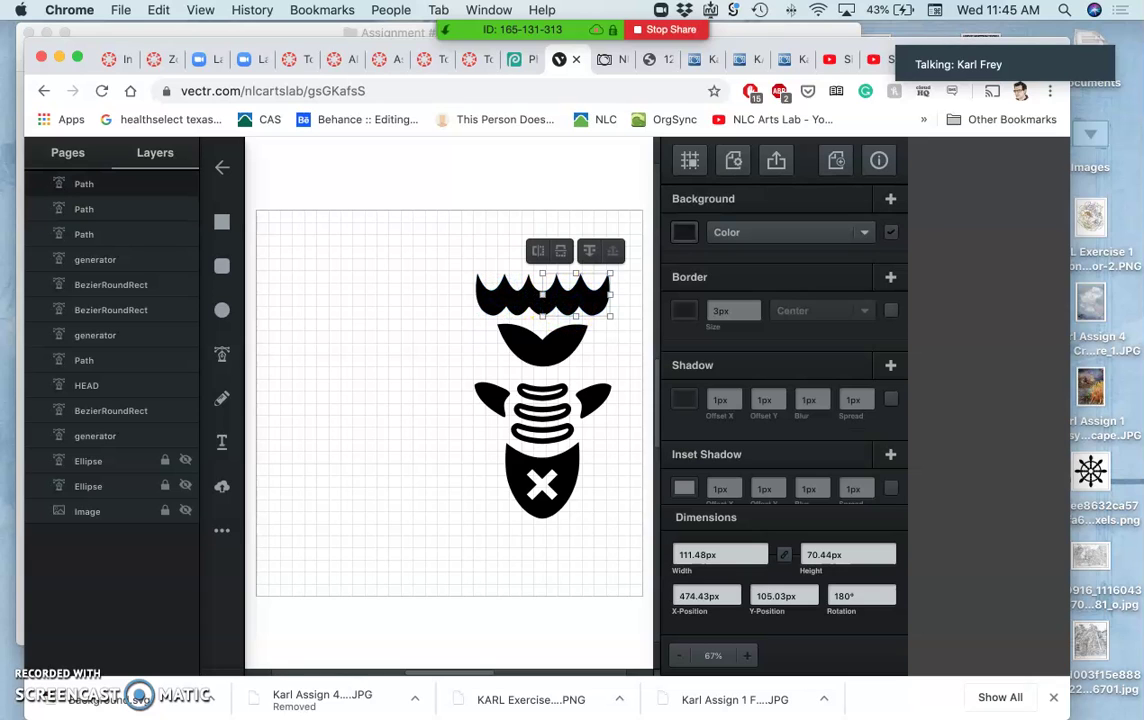
{"action": "left_click", "coordinate": [470, 267]}
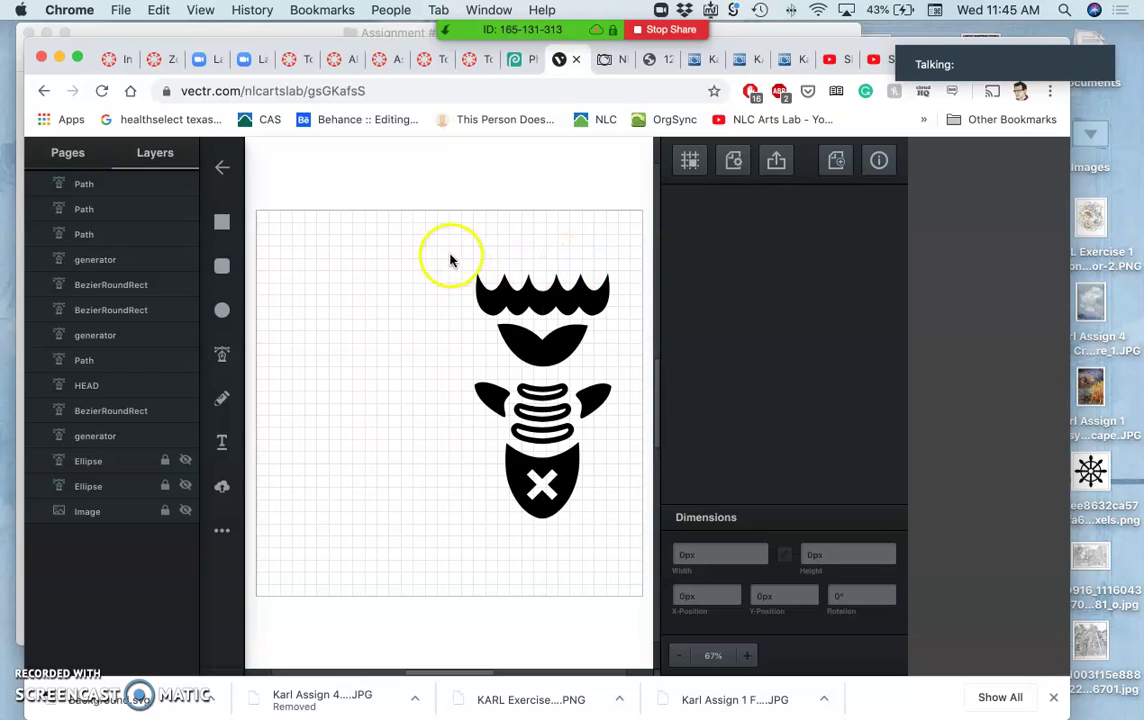
{"action": "left_click_drag", "start_coordinate": [449, 253], "coordinate": [627, 523]}
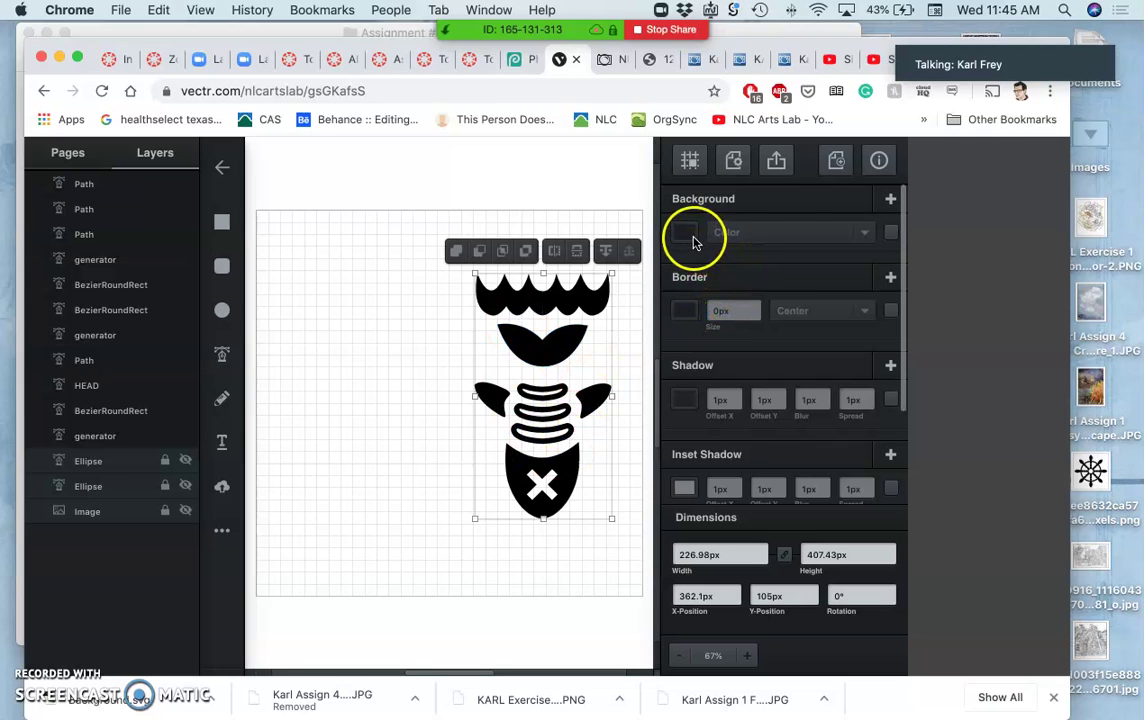
Turn on Background fill and set its colour to green #1bb472
{"action": "left_click", "coordinate": [889, 232]}
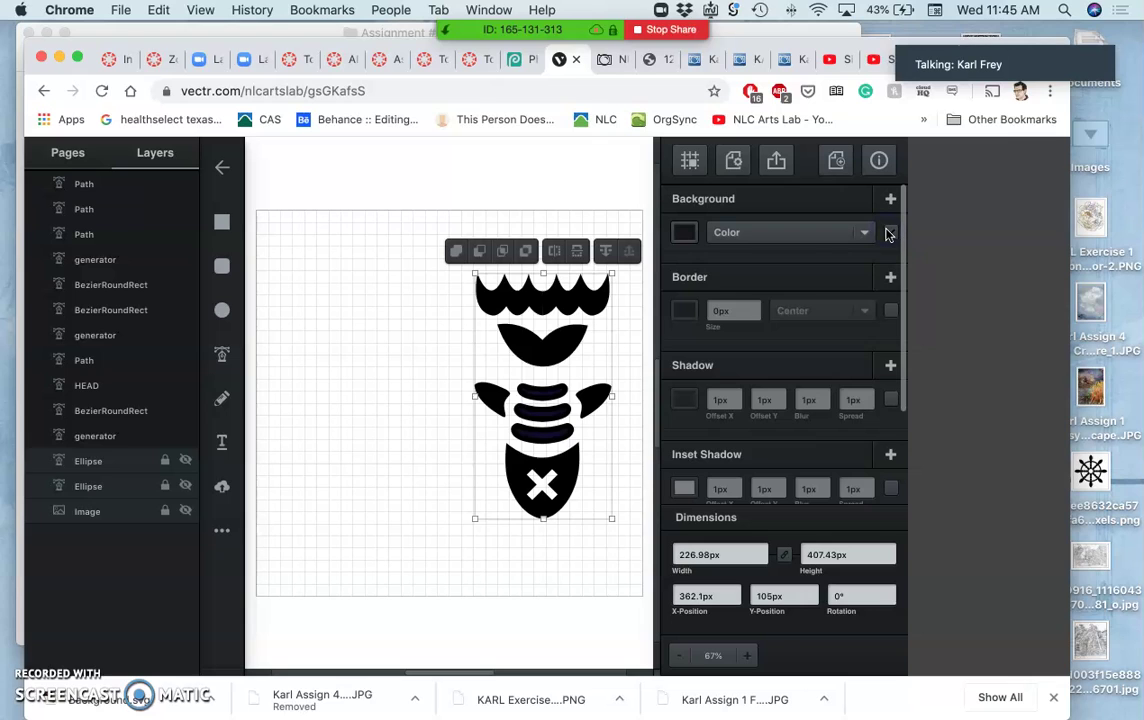
{"action": "left_click", "coordinate": [684, 232]}
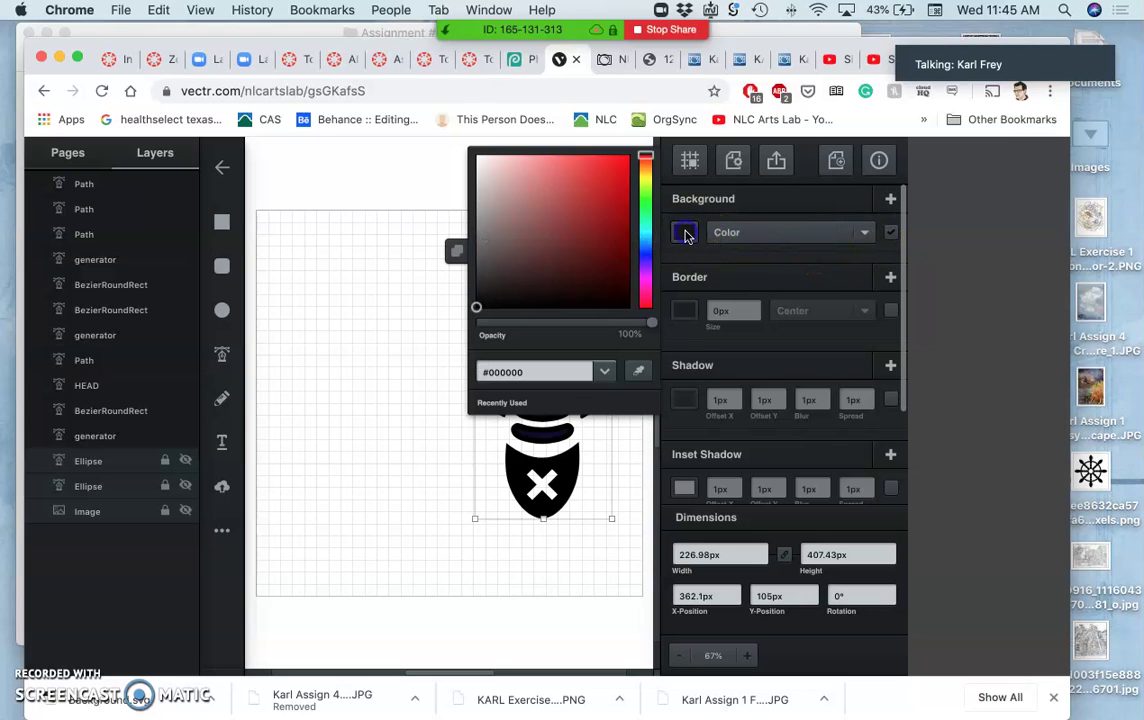
{"action": "left_click_drag", "start_coordinate": [614, 252], "coordinate": [607, 201]}
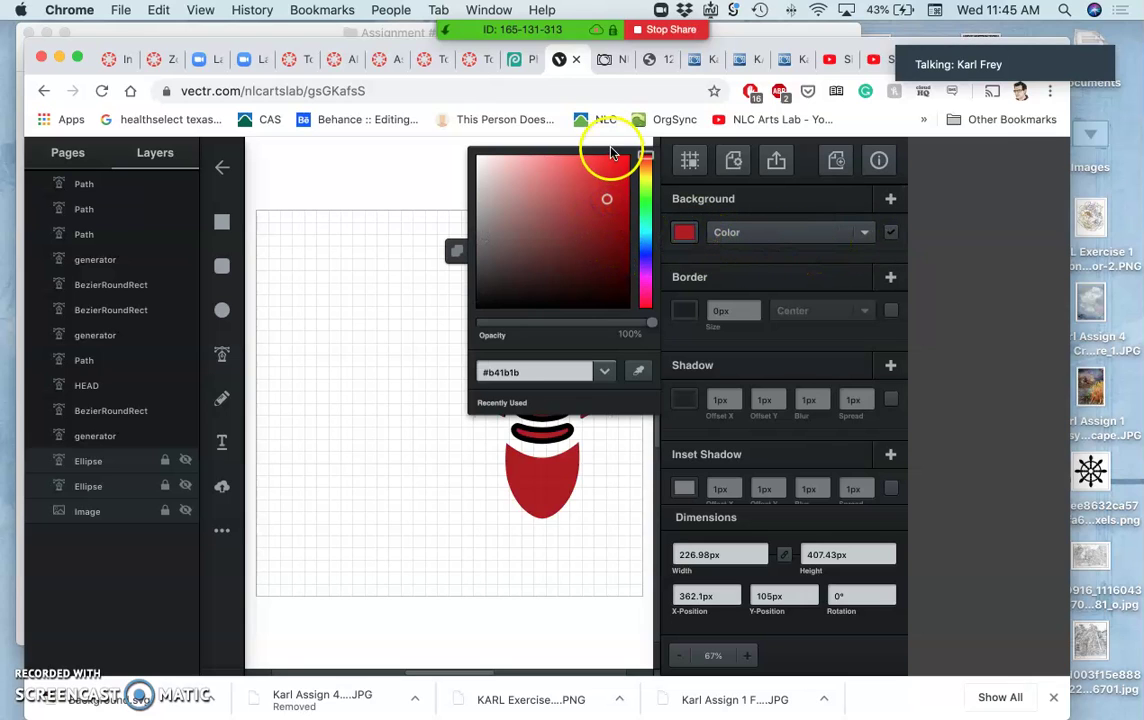
{"action": "left_click", "coordinate": [648, 224]}
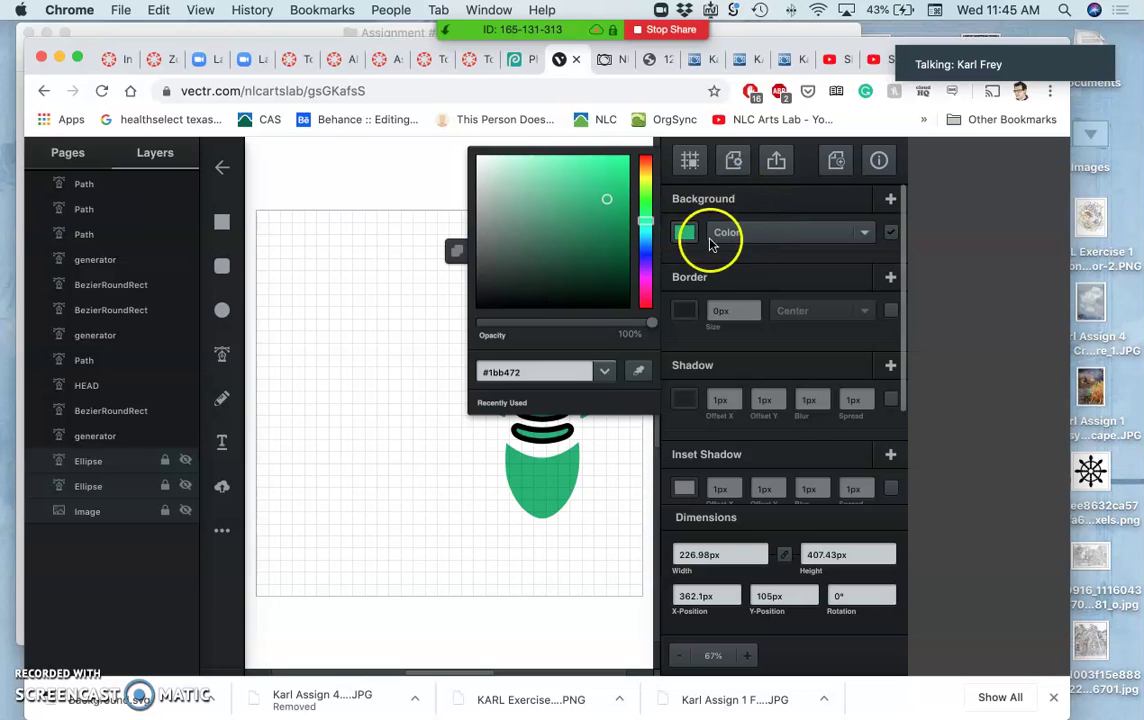
{"action": "left_click", "coordinate": [398, 389]}
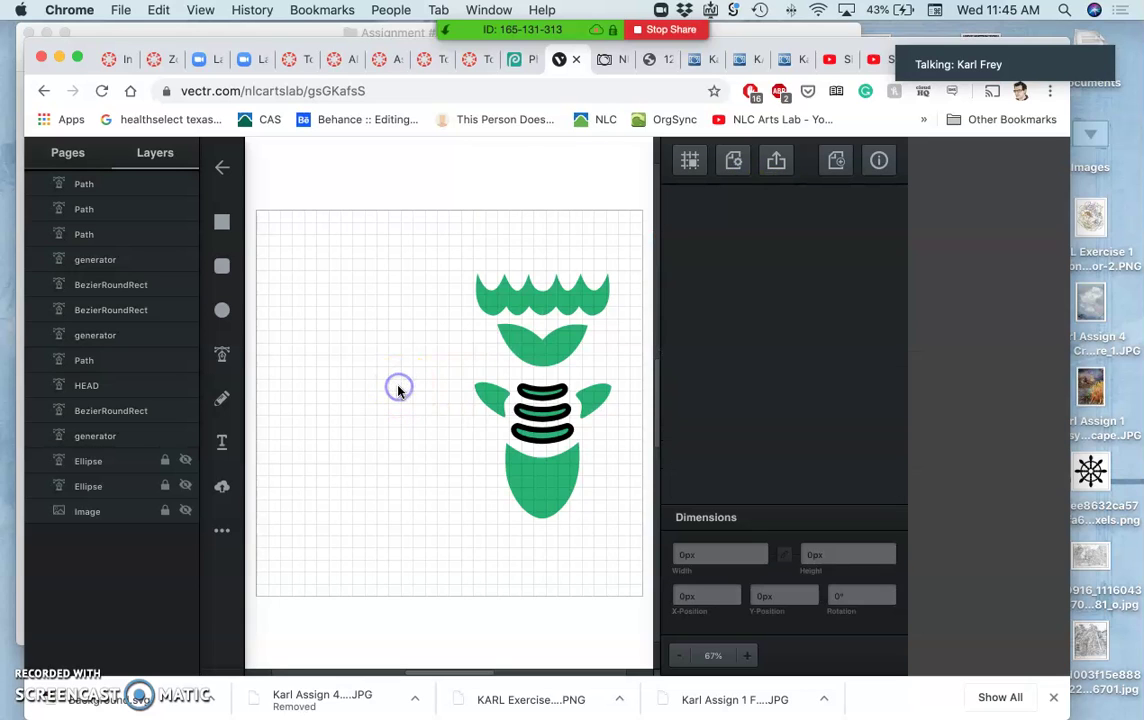
Move the X shape down onto the fish's green body
{"action": "left_click_drag", "start_coordinate": [567, 383], "coordinate": [564, 460]}
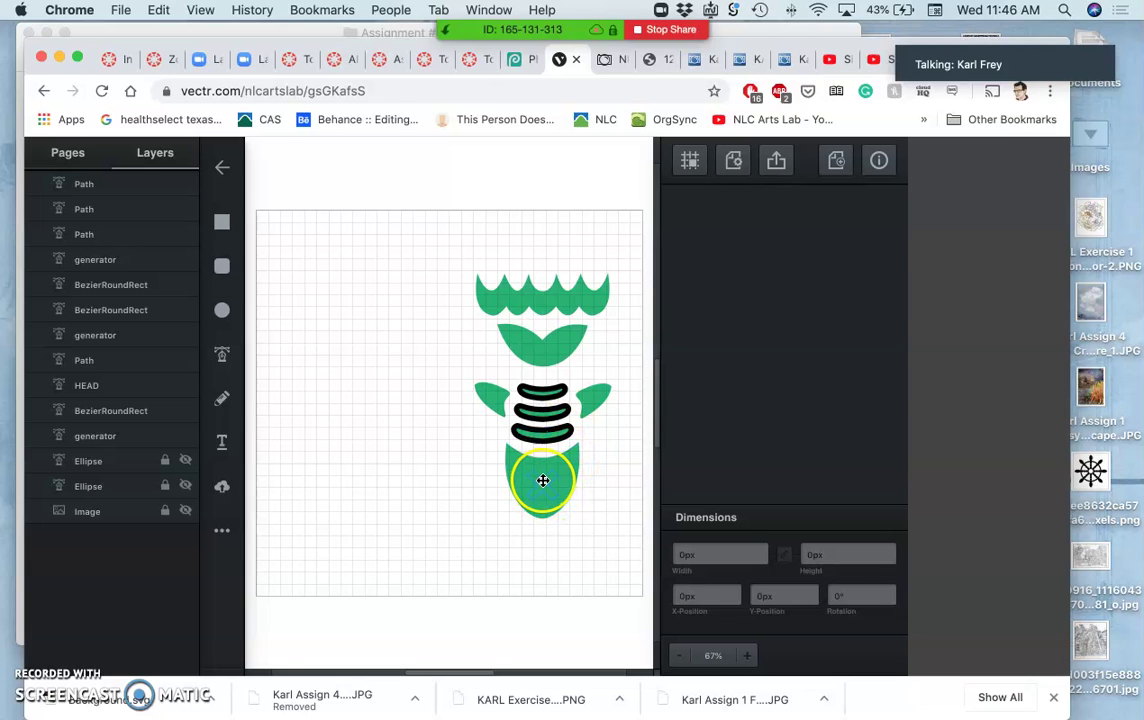
{"action": "left_click", "coordinate": [542, 480]}
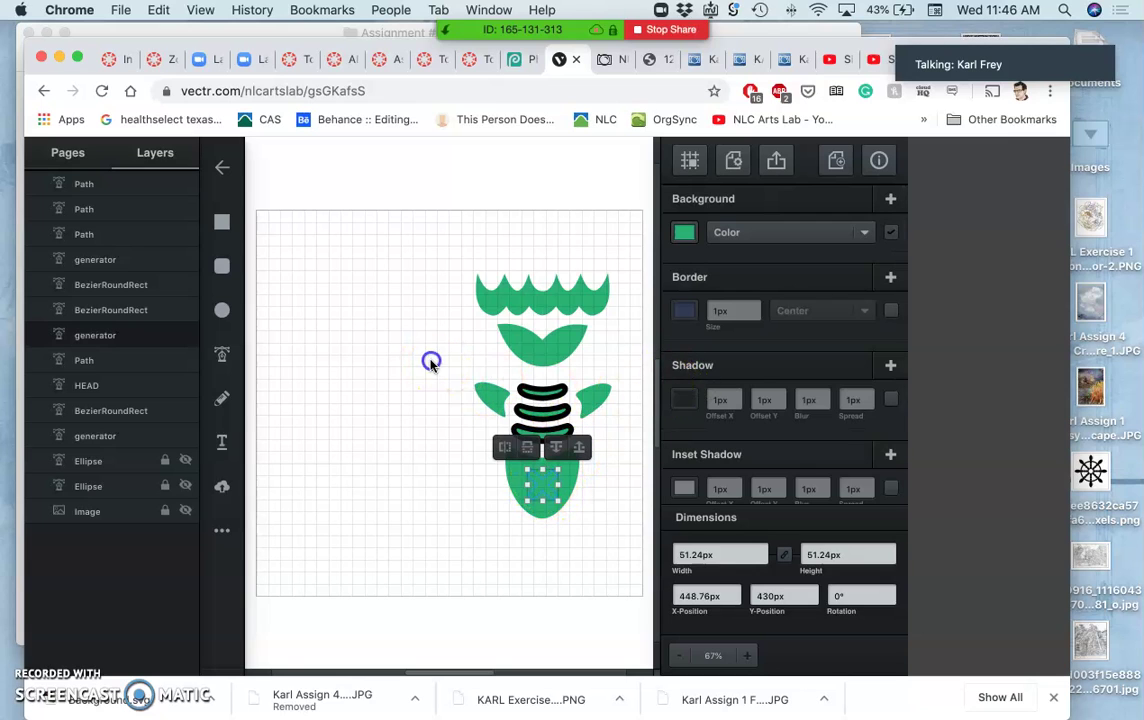
{"action": "left_click", "coordinate": [571, 567]}
{"action": "left_click_drag", "start_coordinate": [577, 385], "coordinate": [556, 408]}
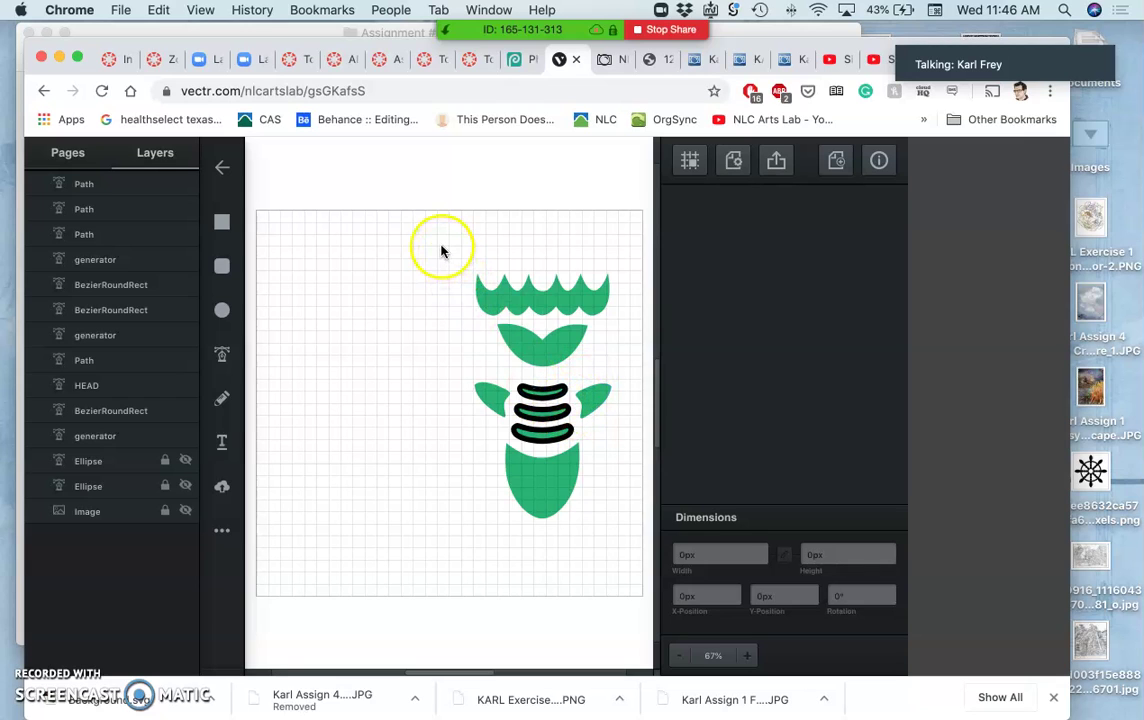
{"action": "left_click_drag", "start_coordinate": [442, 247], "coordinate": [628, 545]}
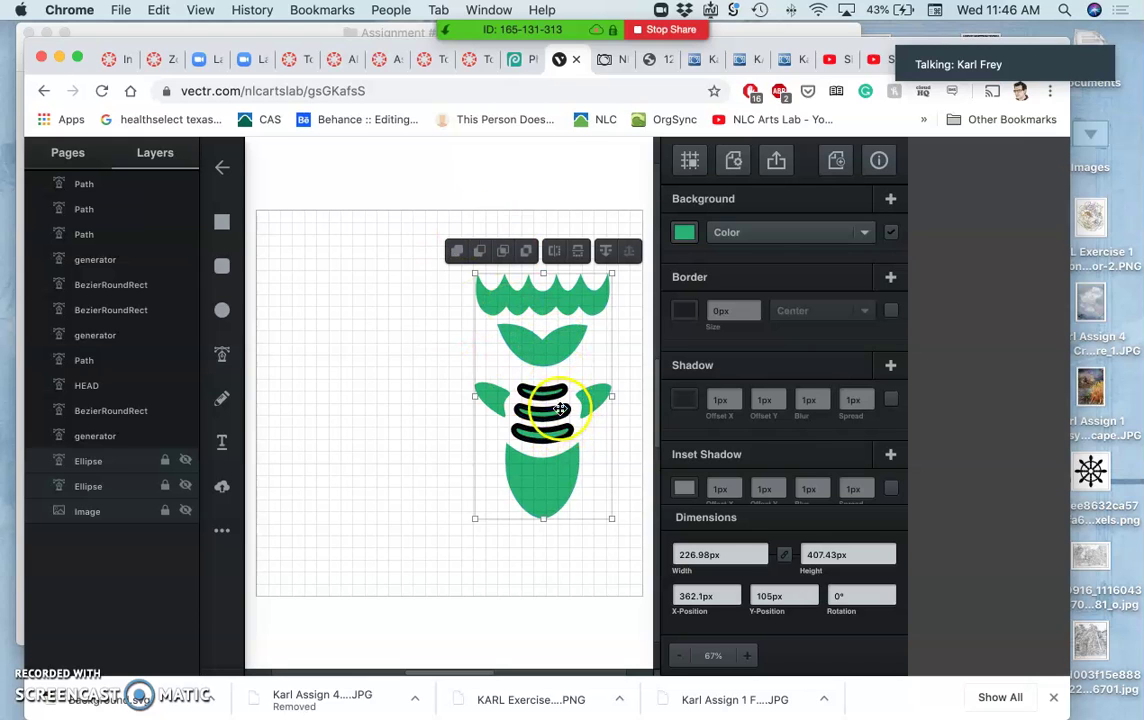
{"action": "left_click_drag", "start_coordinate": [559, 421], "coordinate": [541, 486]}
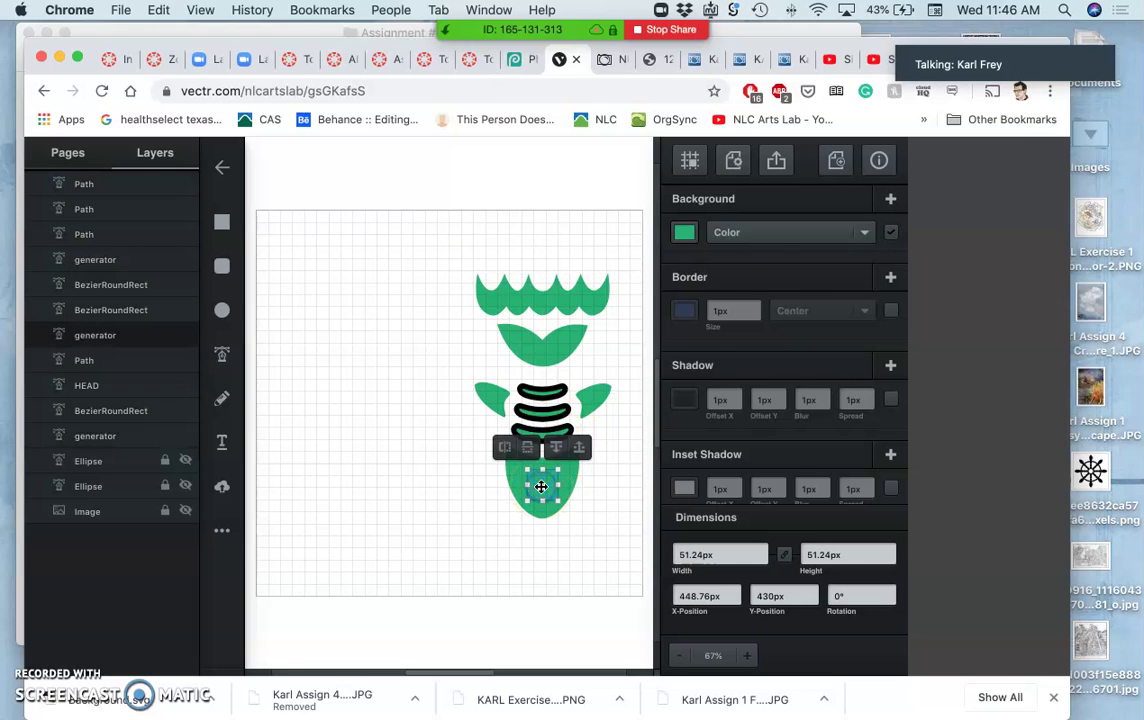
Turn on the X shape's Background fill and set it to white
{"action": "left_click", "coordinate": [886, 233]}
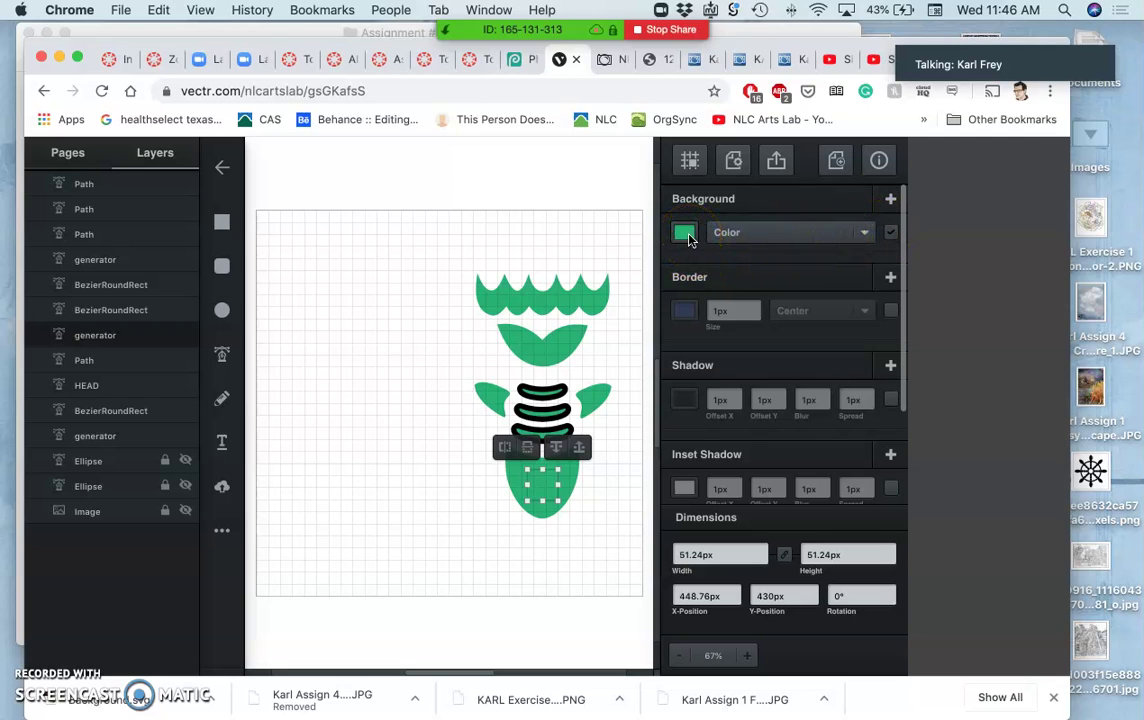
{"action": "left_click", "coordinate": [684, 234]}
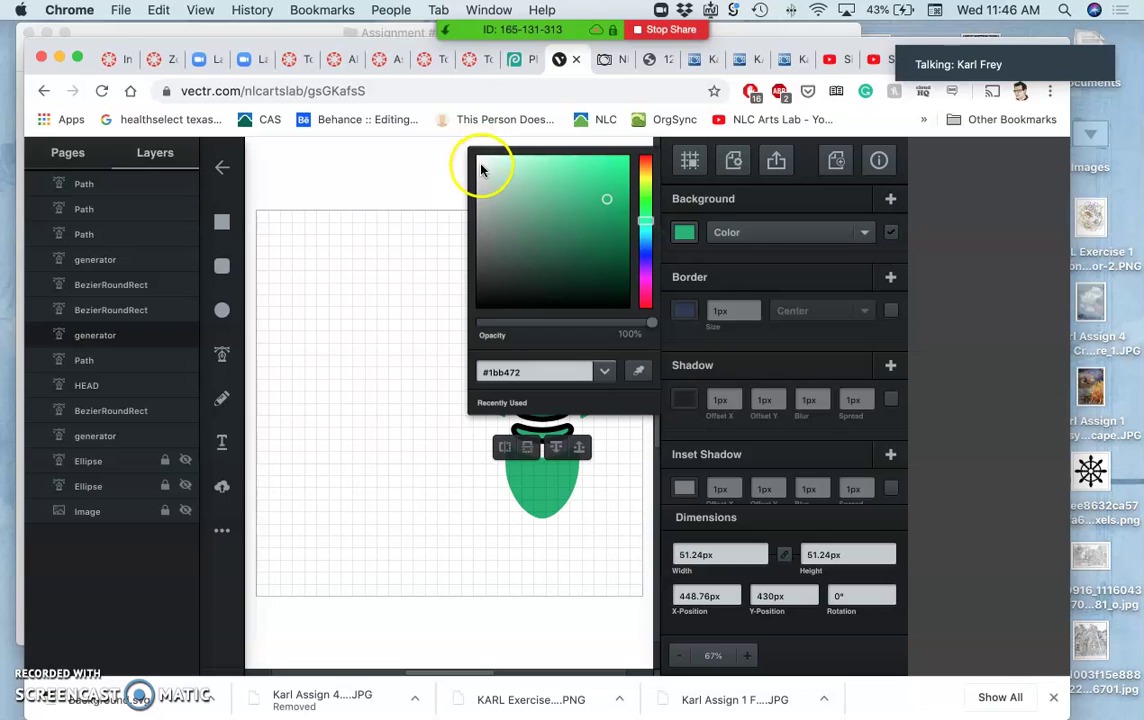
{"action": "left_click_drag", "start_coordinate": [481, 171], "coordinate": [464, 148]}
{"action": "left_click", "coordinate": [401, 286]}
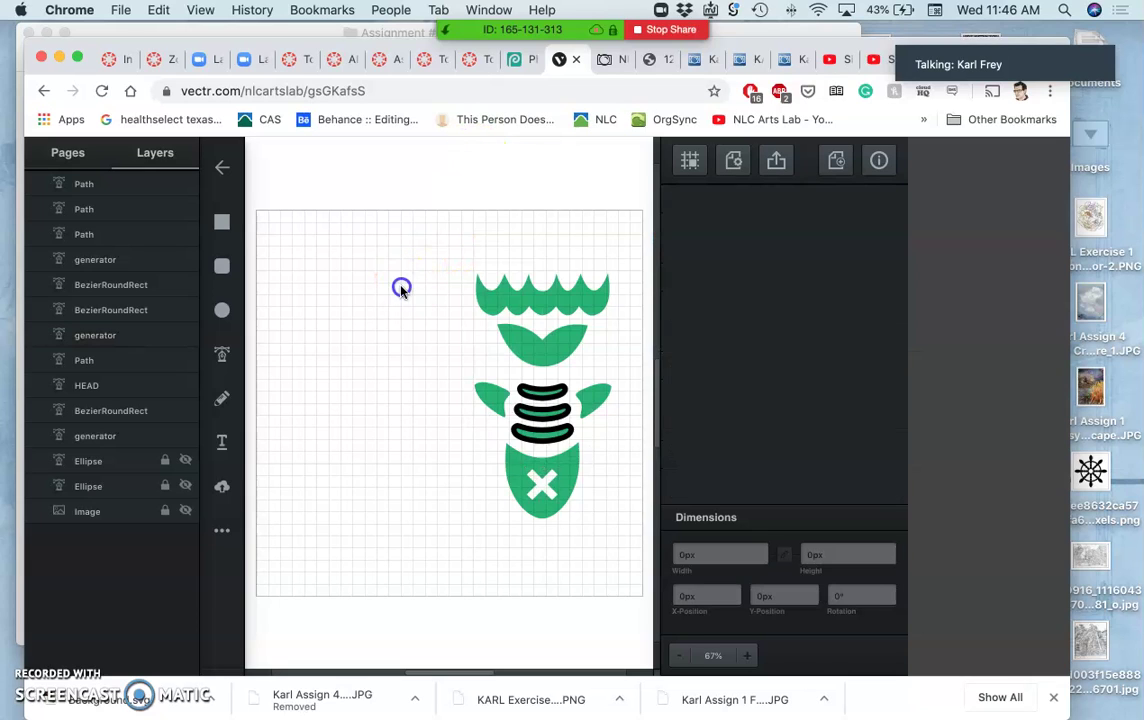
Remove the lowest stripe's fill and give its outline the body's green
{"action": "left_click", "coordinate": [556, 437]}
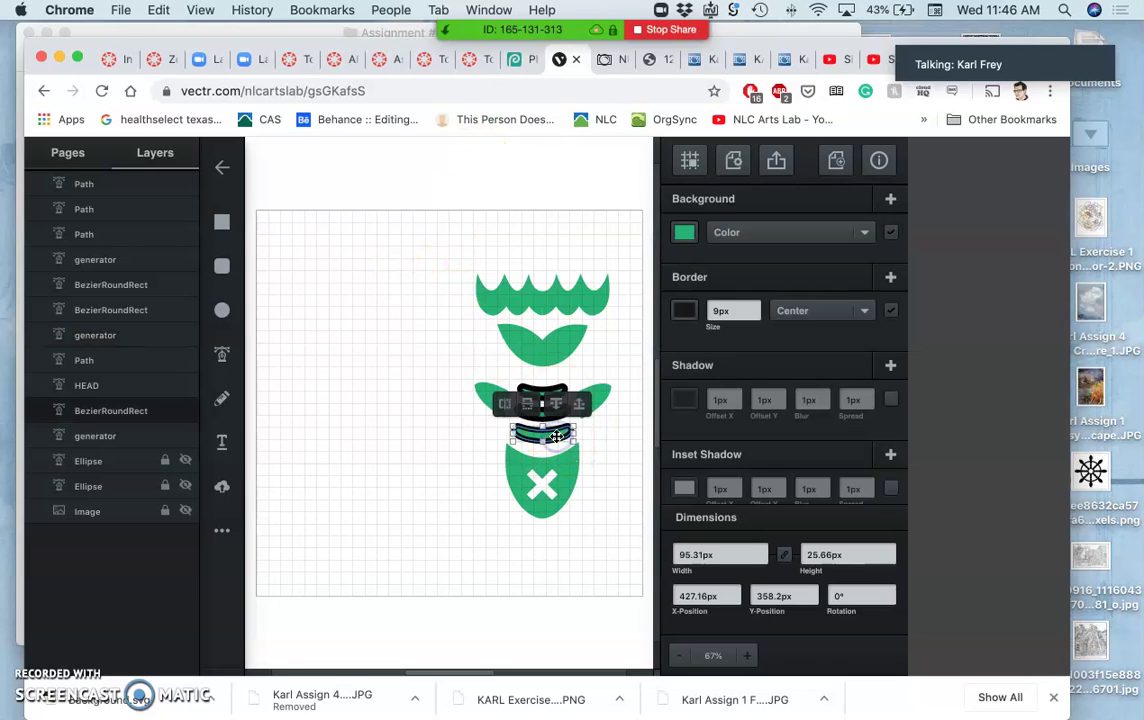
{"action": "left_click", "coordinate": [889, 232]}
{"action": "left_click", "coordinate": [686, 316]}
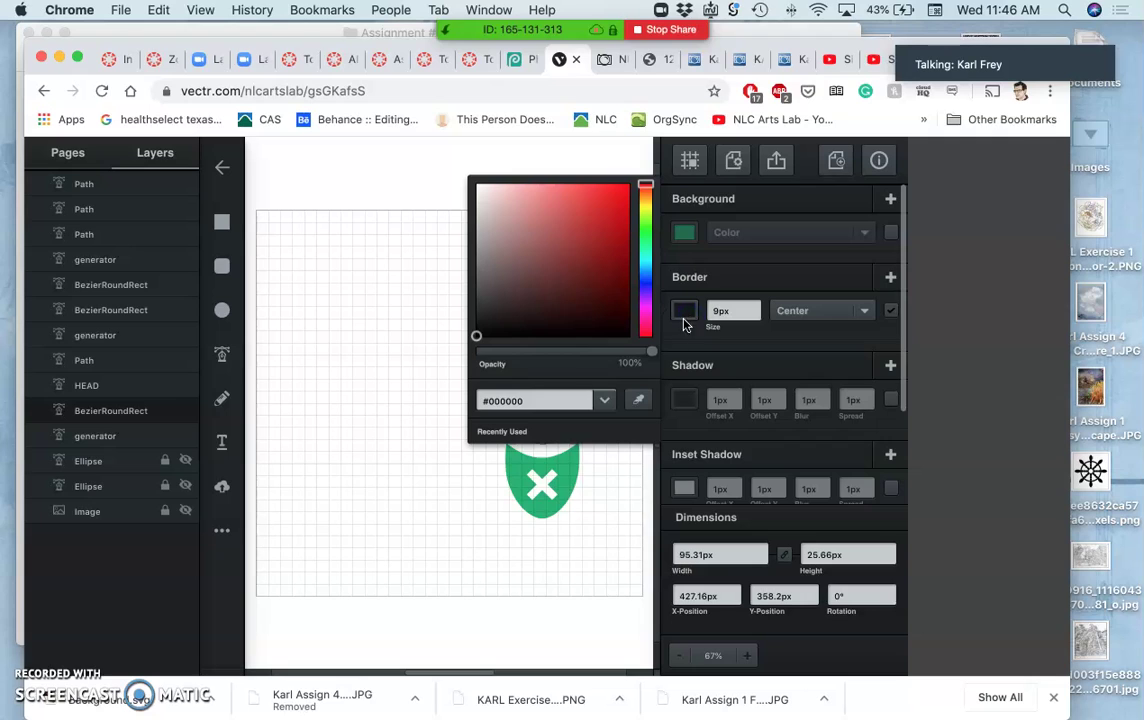
{"action": "left_click", "coordinate": [645, 227]}
{"action": "left_click", "coordinate": [594, 240]}
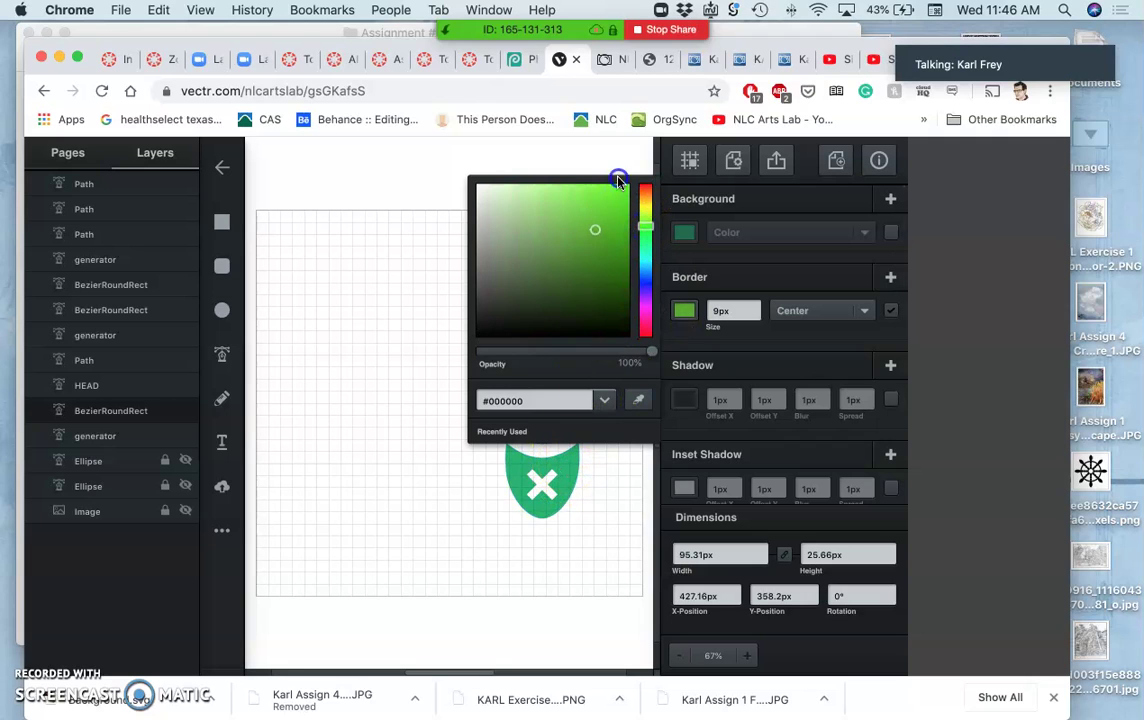
{"action": "left_click", "coordinate": [617, 249]}
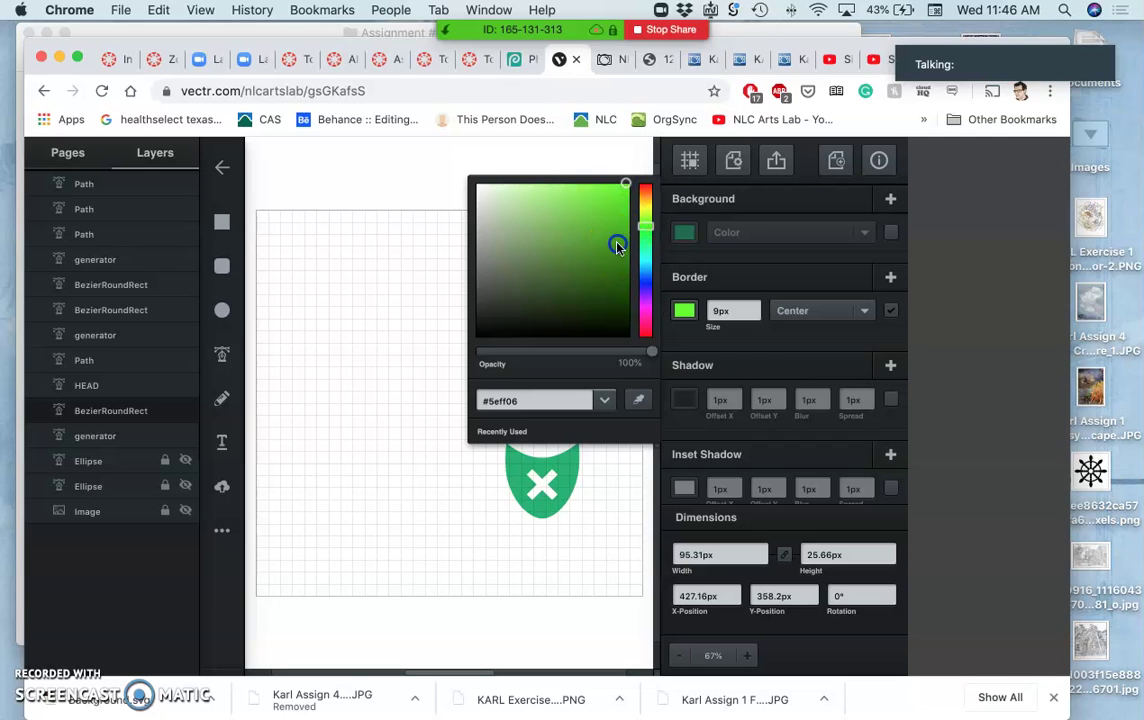
{"action": "left_click", "coordinate": [638, 400]}
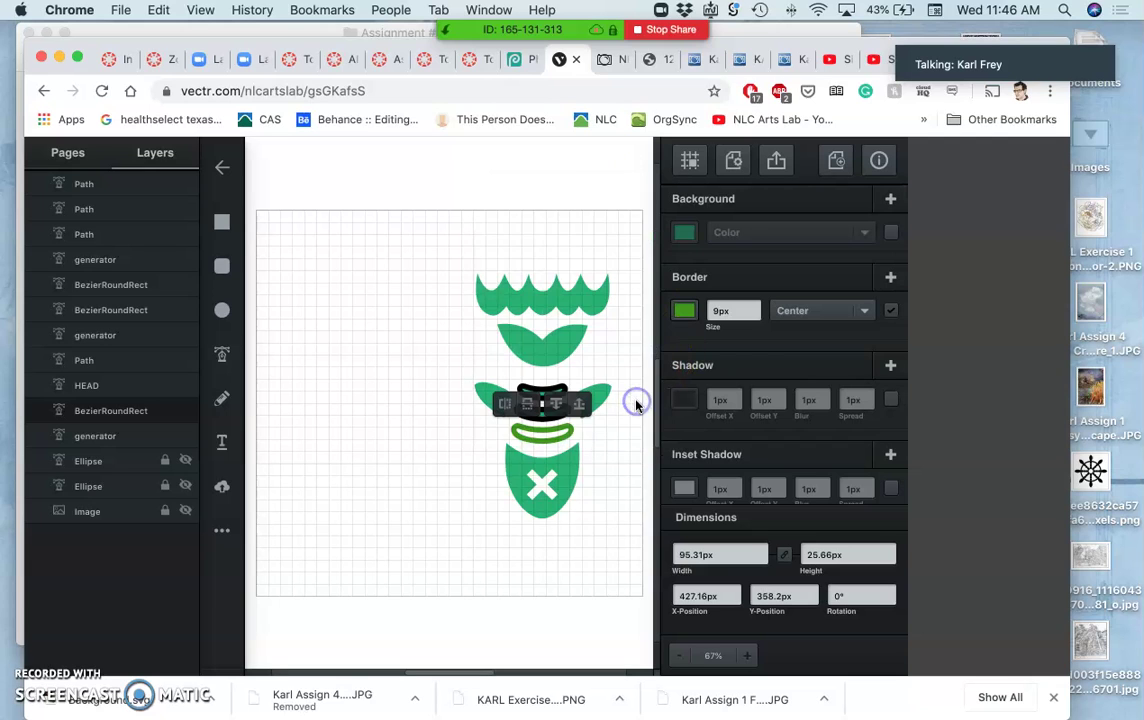
{"action": "left_click", "coordinate": [572, 477]}
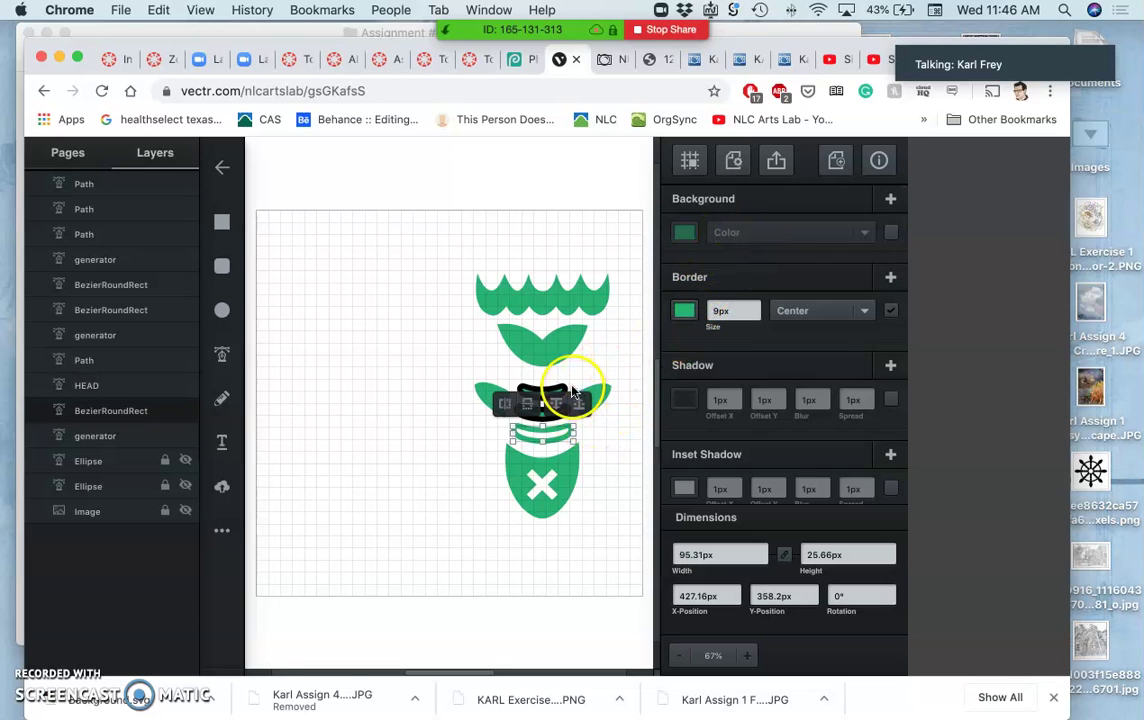
Give the top two stripes a green outline sampled from the fish body
{"action": "left_click", "coordinate": [563, 386]}
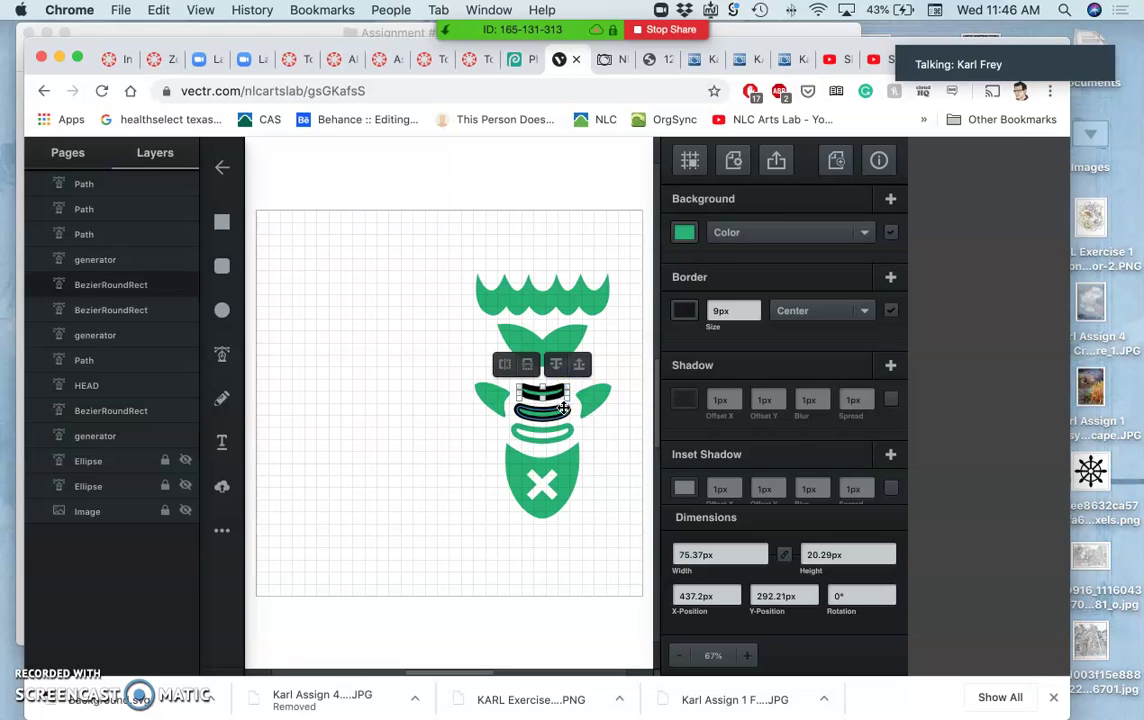
{"action": "left_click", "coordinate": [563, 411], "text": "shift"}
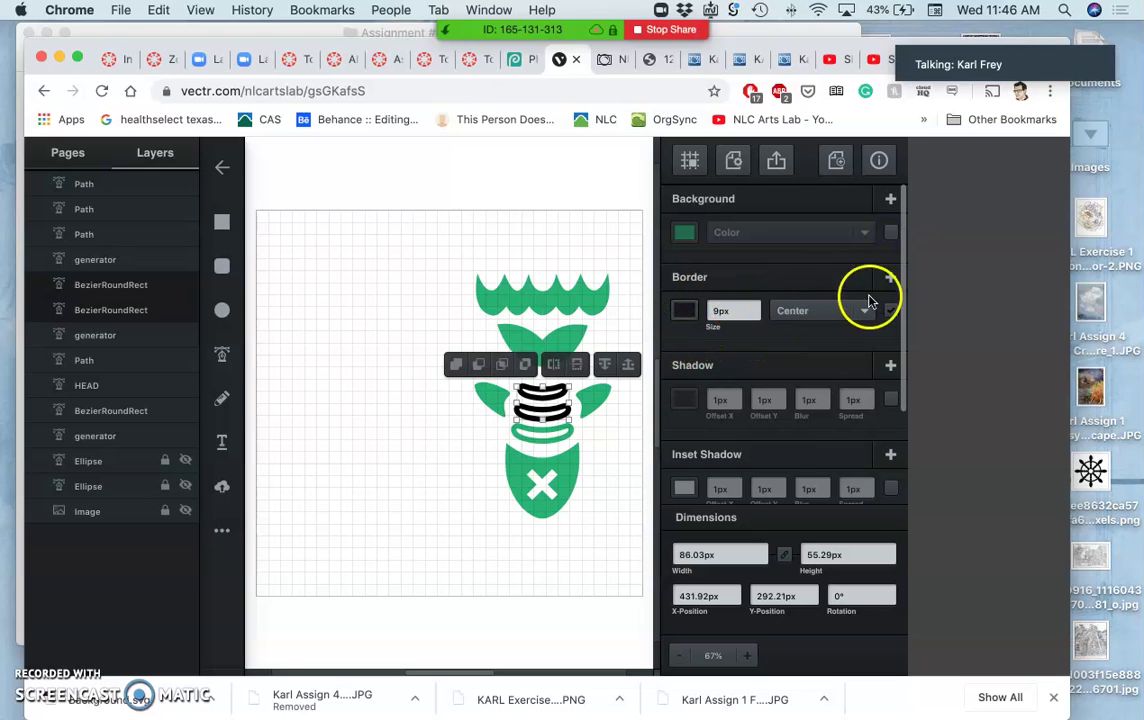
{"action": "left_click", "coordinate": [890, 311]}
{"action": "left_click", "coordinate": [890, 311]}
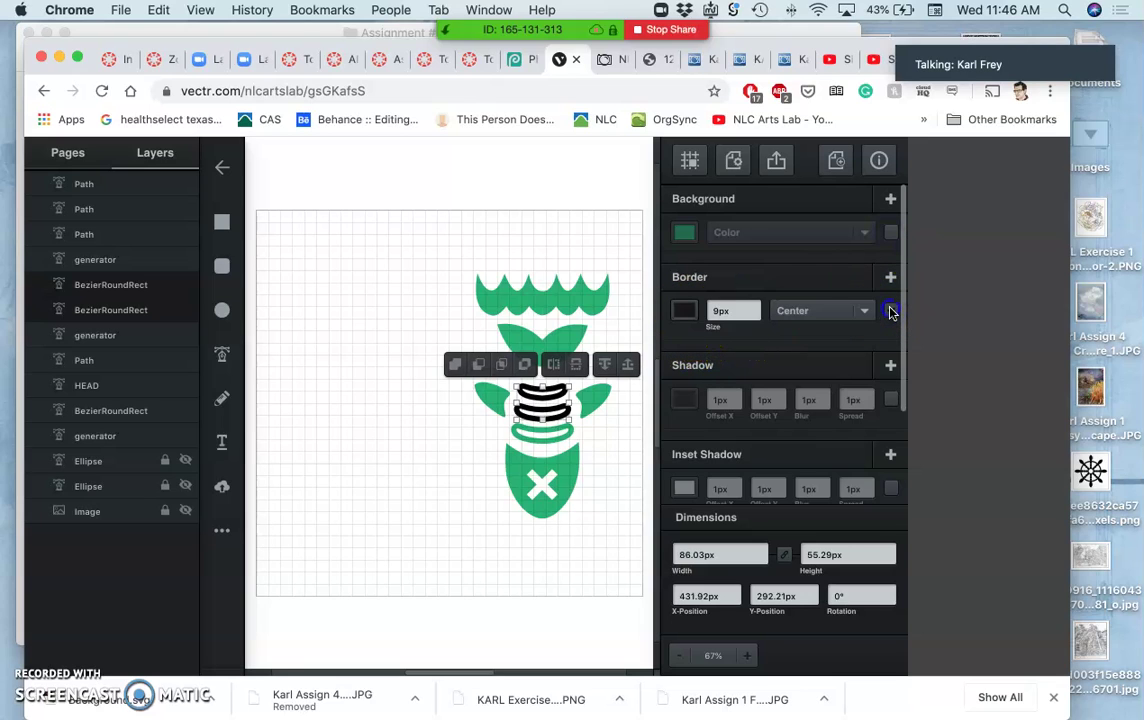
{"action": "left_click", "coordinate": [686, 312]}
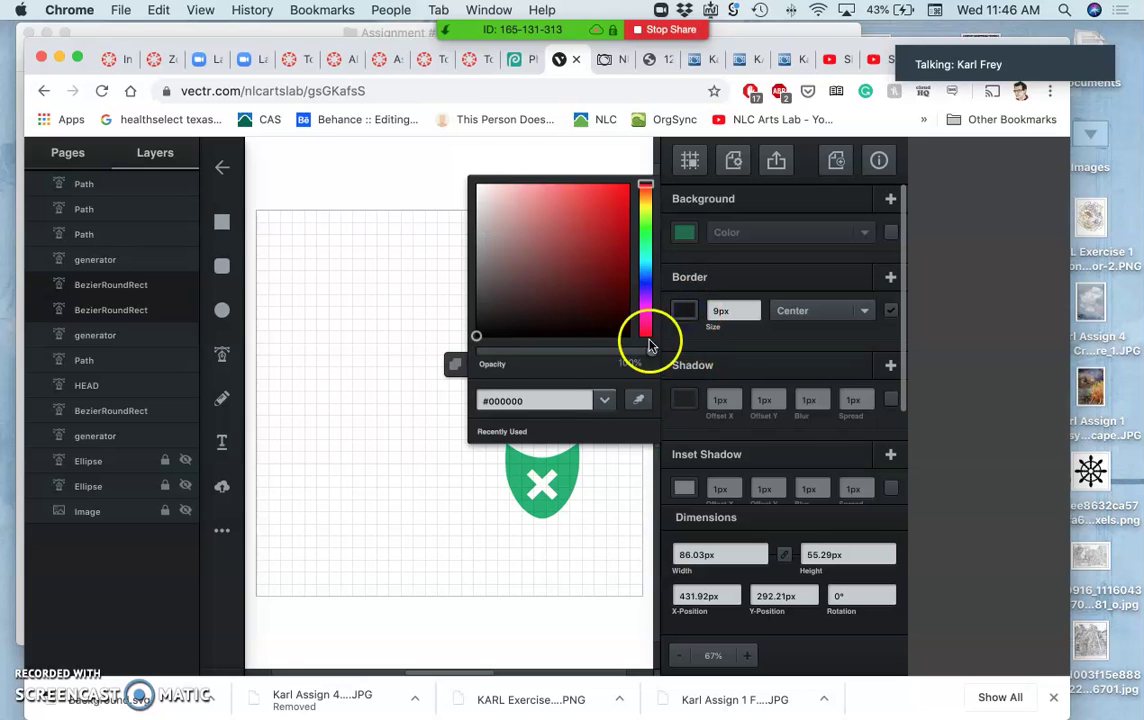
{"action": "left_click", "coordinate": [638, 400]}
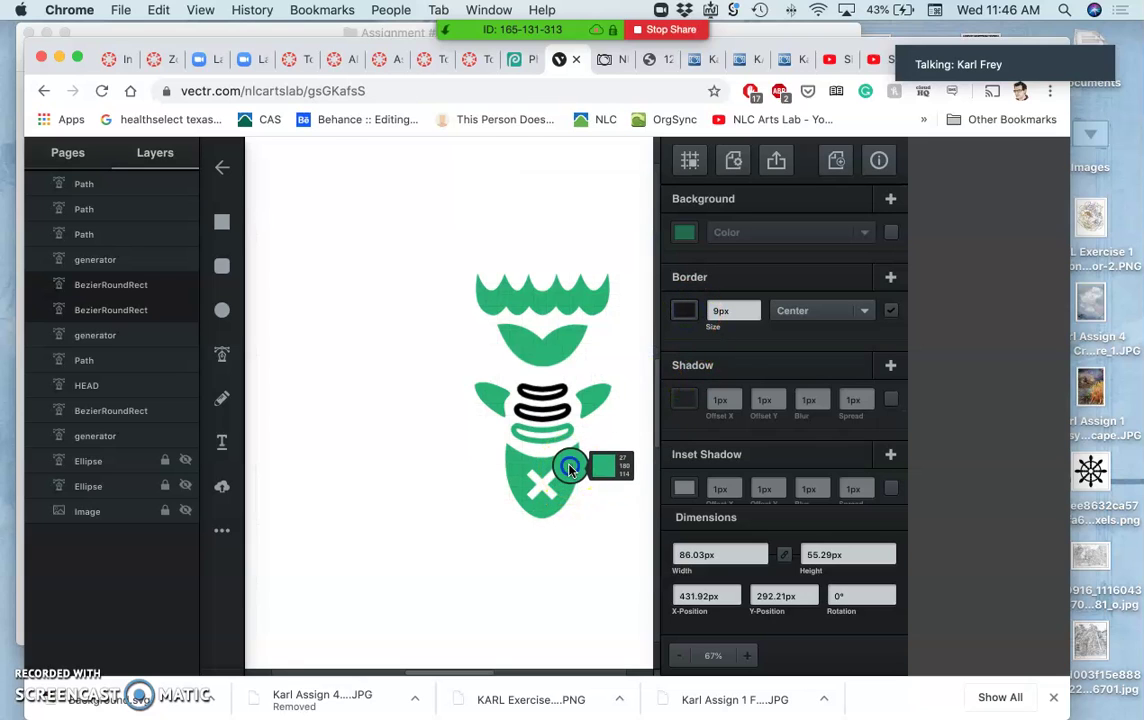
{"action": "left_click", "coordinate": [570, 467]}
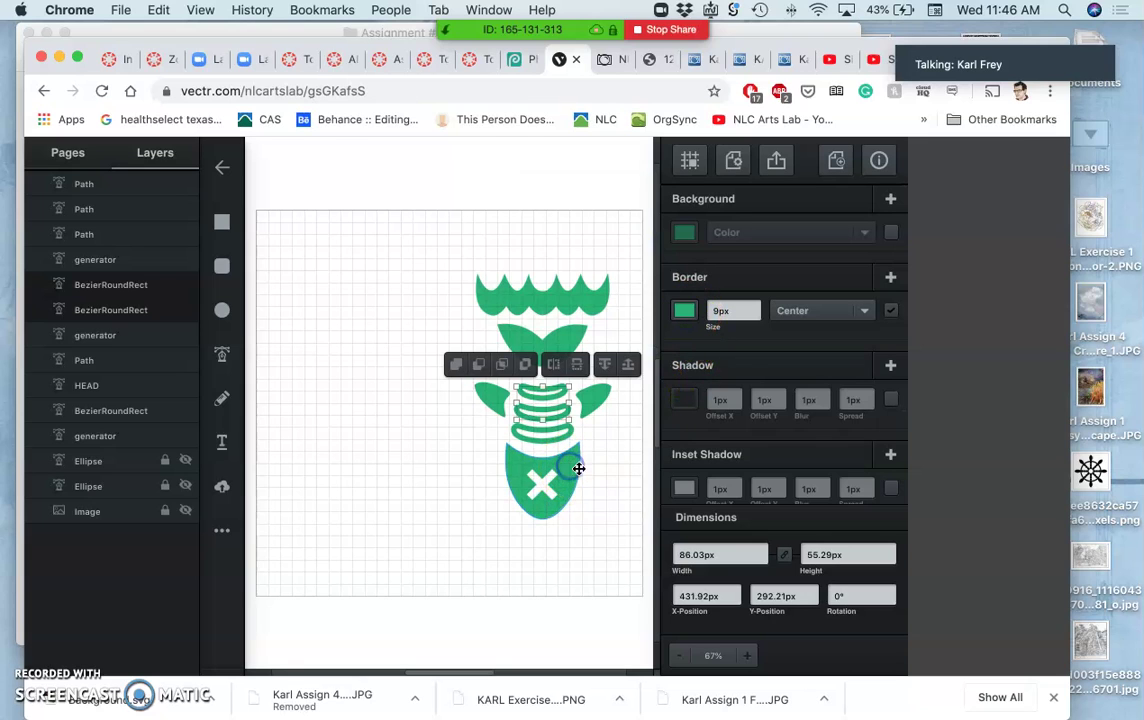
{"action": "left_click", "coordinate": [354, 189]}
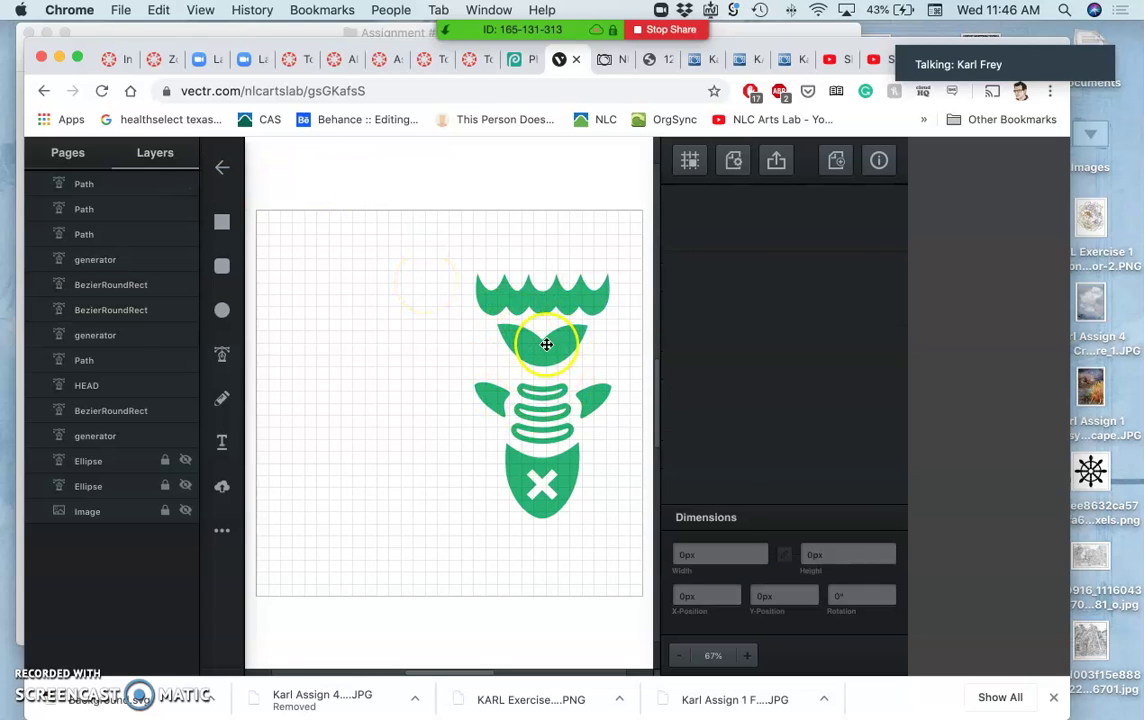
Set the Snapping & Grid option to None to hide the canvas grid
{"action": "left_click", "coordinate": [690, 162]}
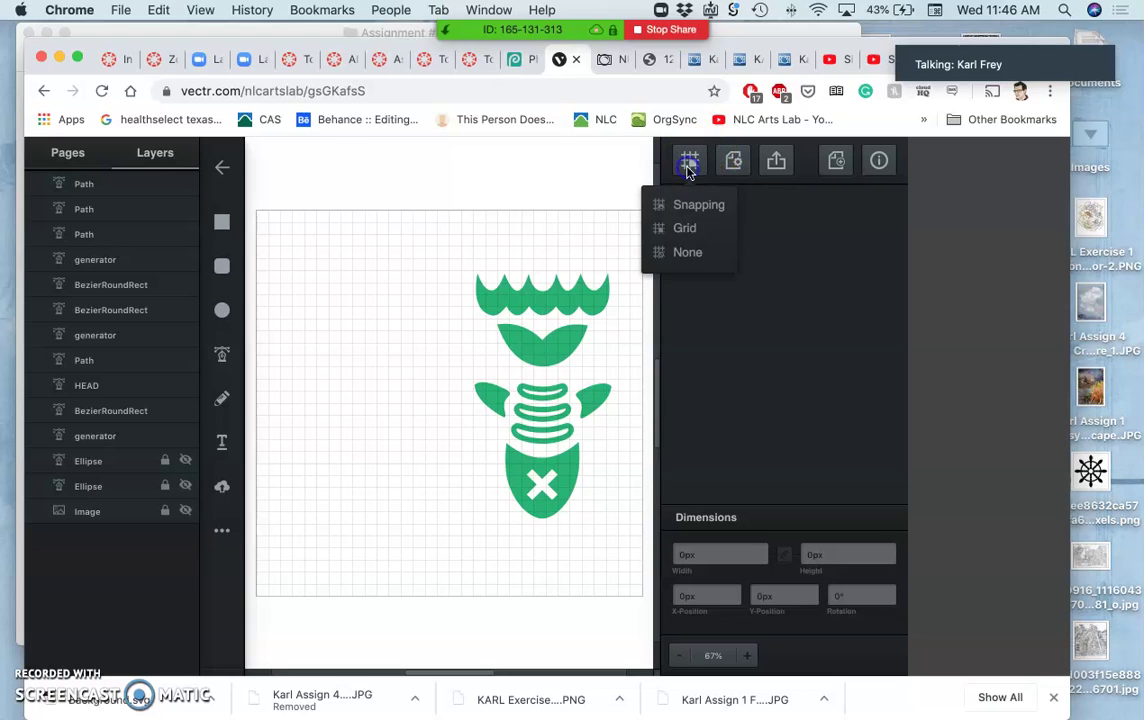
{"action": "left_click", "coordinate": [683, 227]}
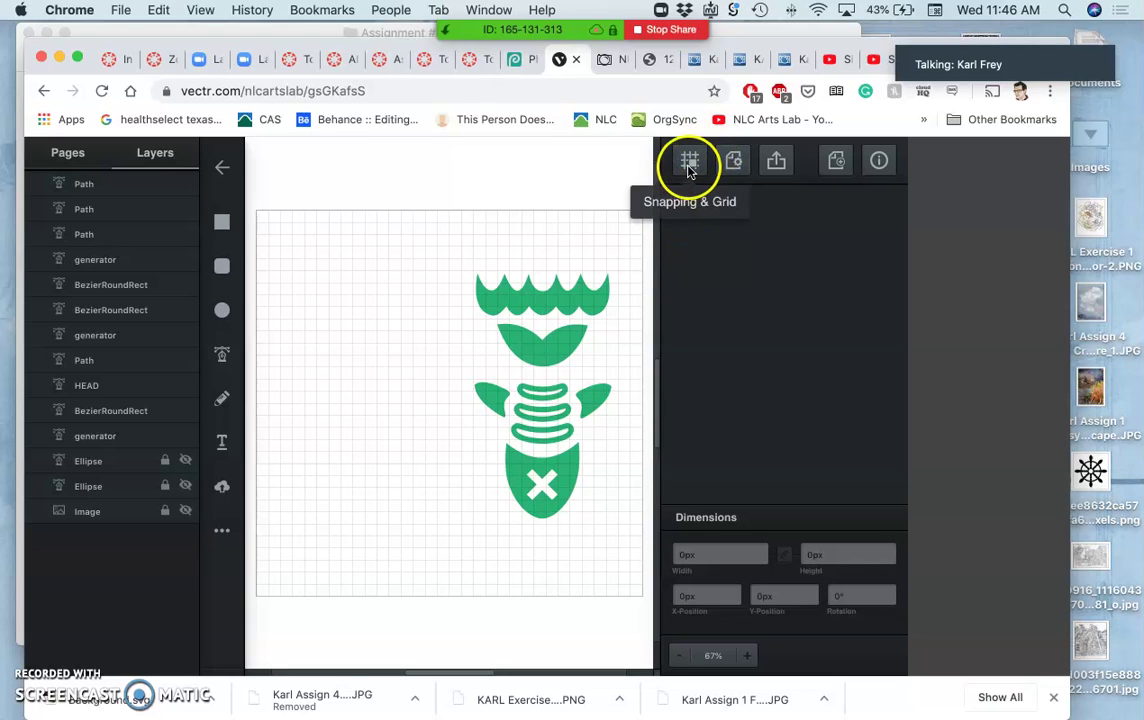
{"action": "left_click", "coordinate": [690, 163]}
{"action": "left_click", "coordinate": [683, 256]}
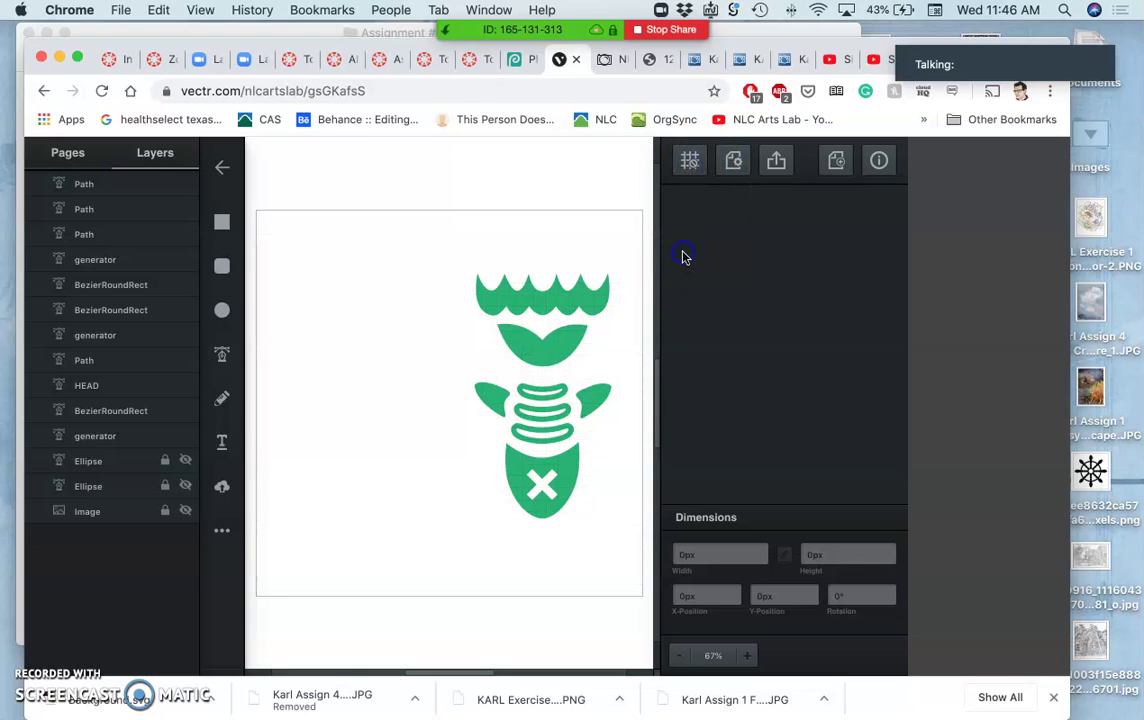
Change the shield-shaped head's fill from green to teal #1bb4ad
{"action": "left_click", "coordinate": [513, 467]}
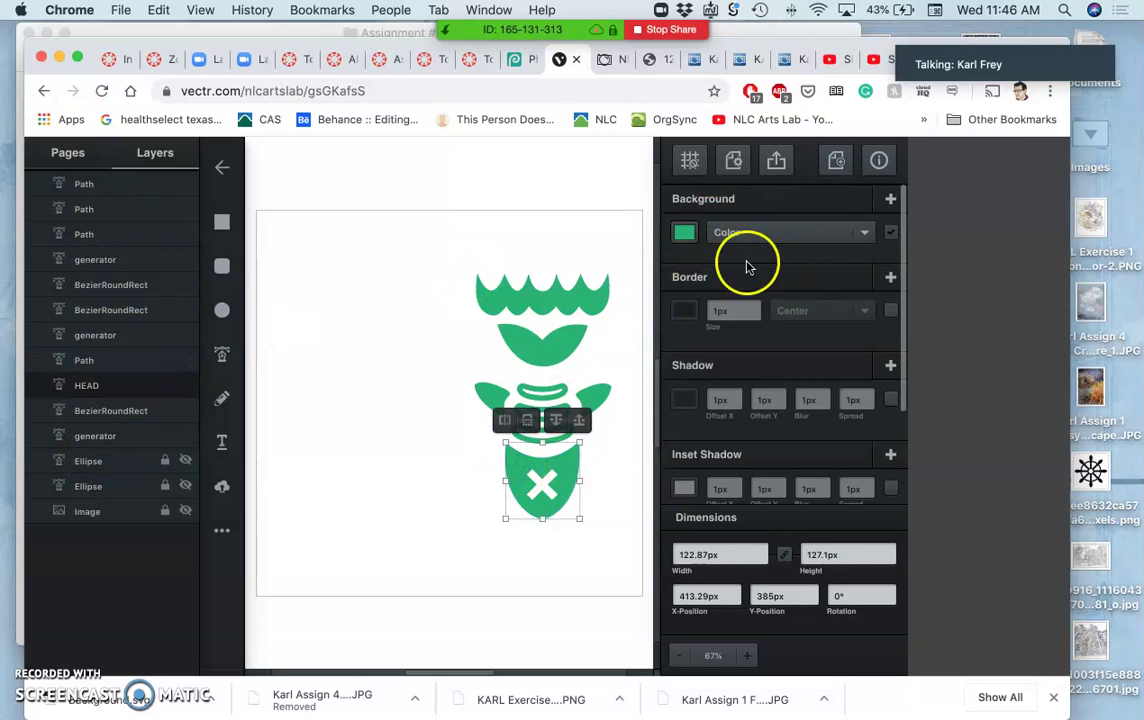
{"action": "left_click", "coordinate": [684, 232]}
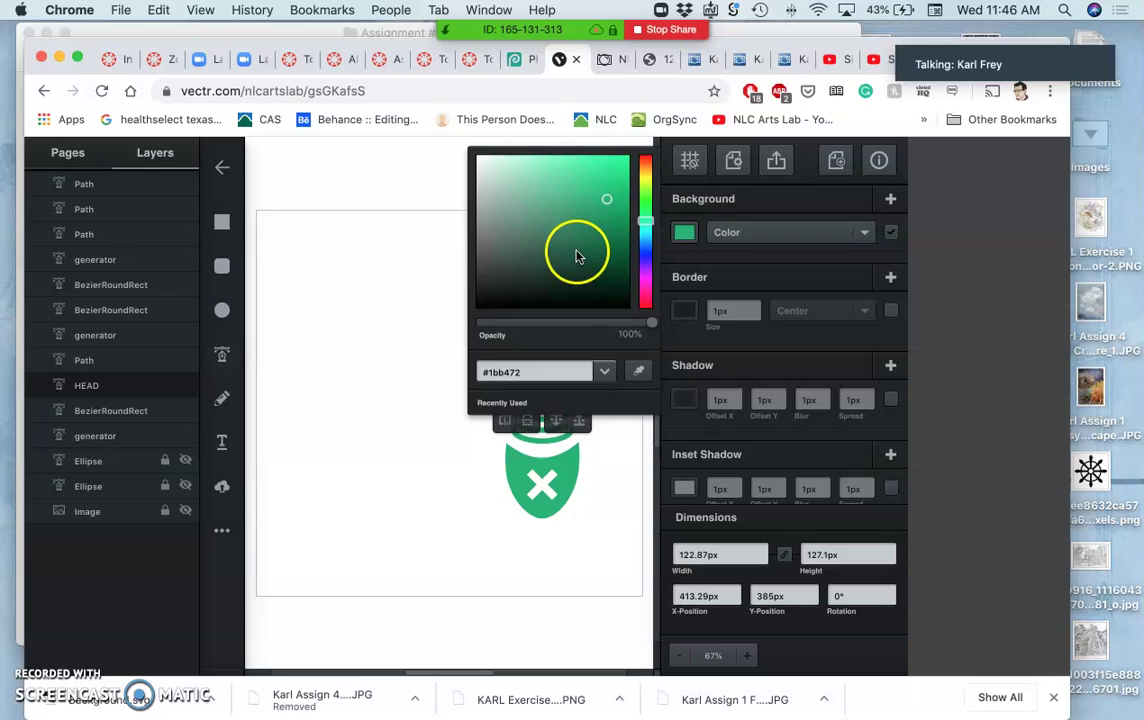
{"action": "left_click_drag", "start_coordinate": [644, 226], "coordinate": [645, 233]}
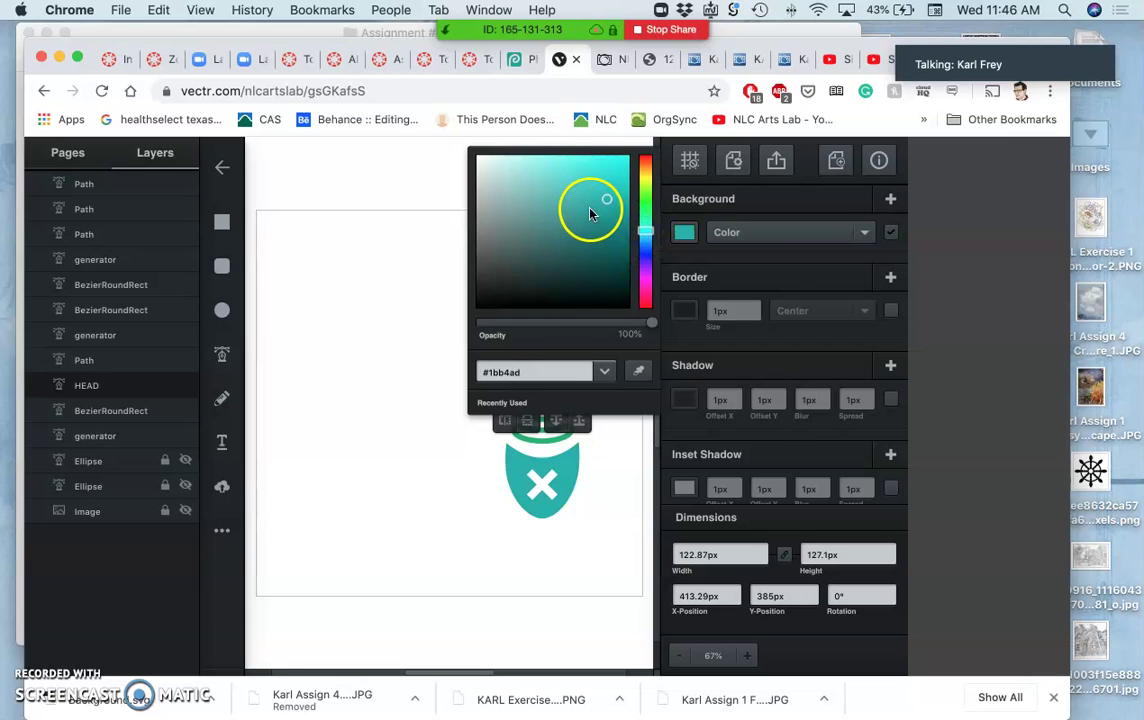
{"action": "left_click", "coordinate": [410, 334]}
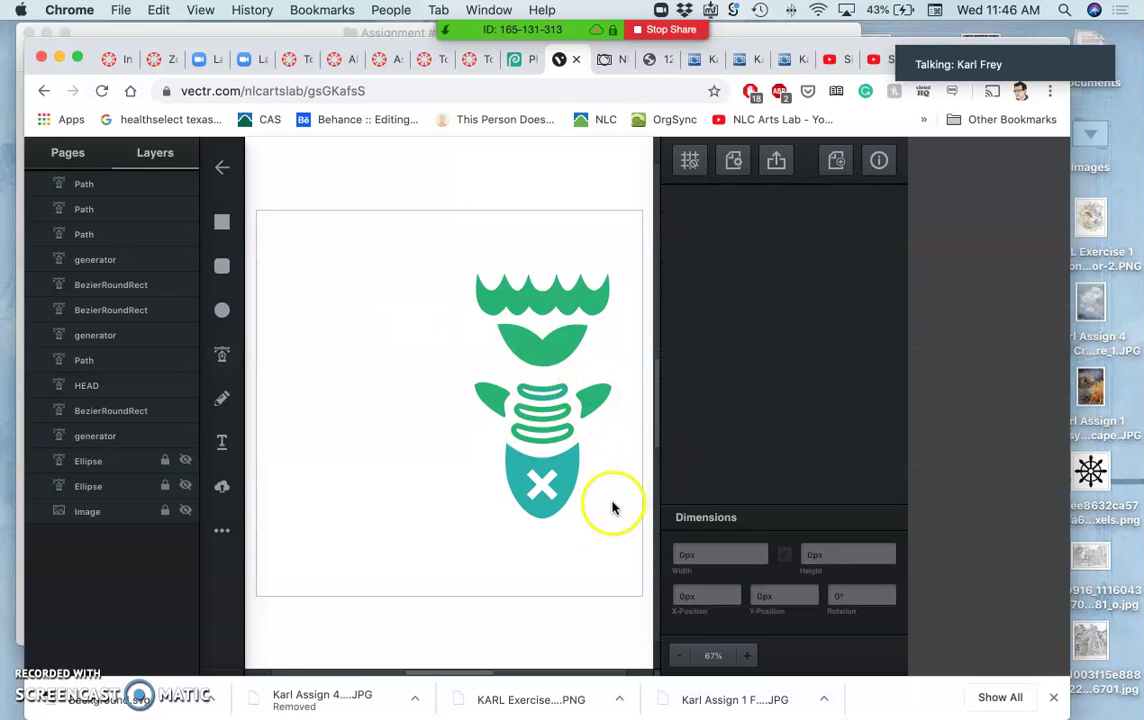
{"action": "left_click", "coordinate": [572, 469]}
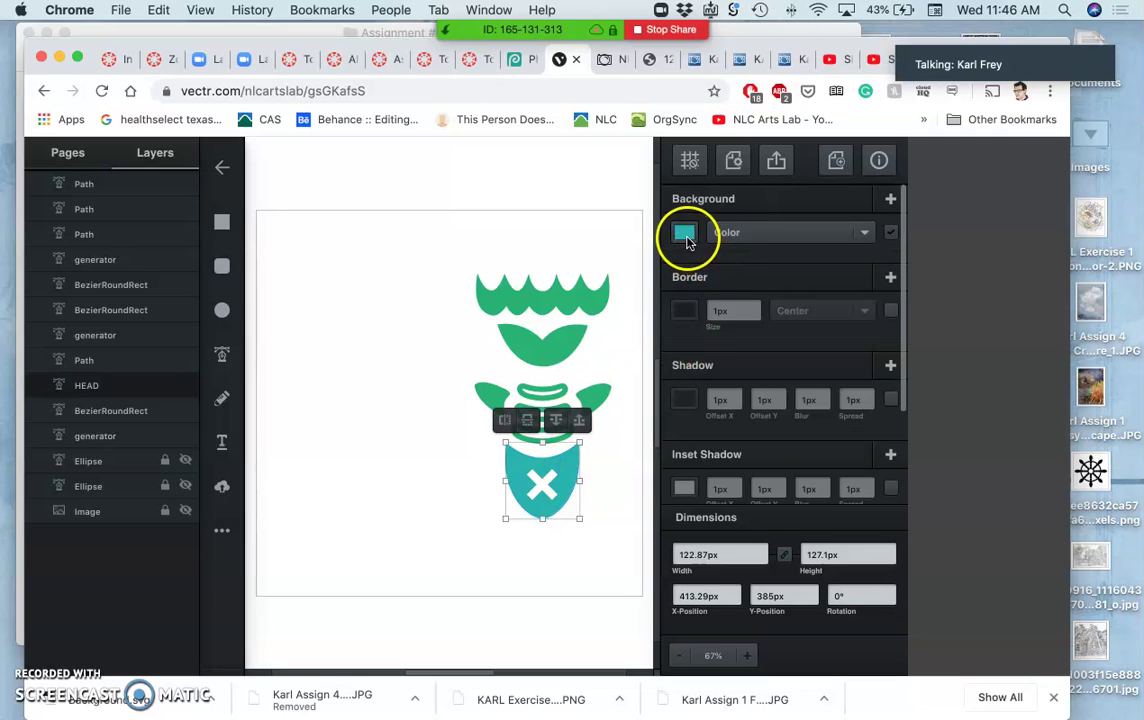
Turn on the shield's drop shadow and set its colour to black
{"action": "scroll", "coordinate": [755, 440], "scroll_direction": "down", "scroll_amount": 3}
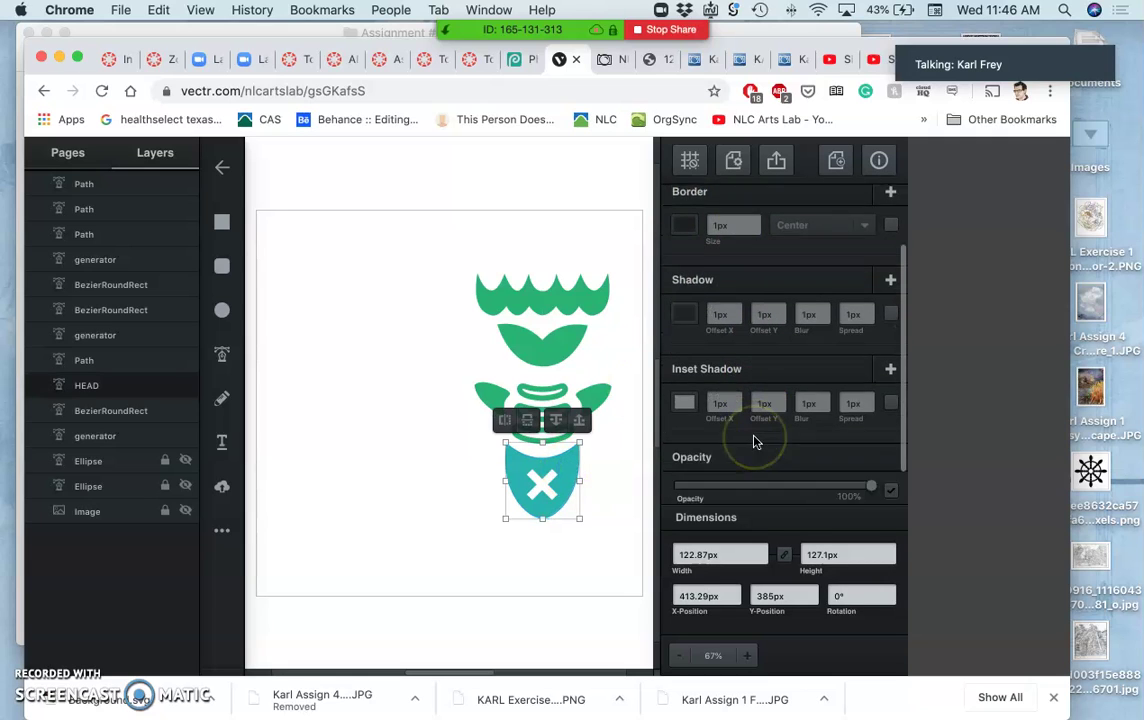
{"action": "left_click", "coordinate": [869, 443]}
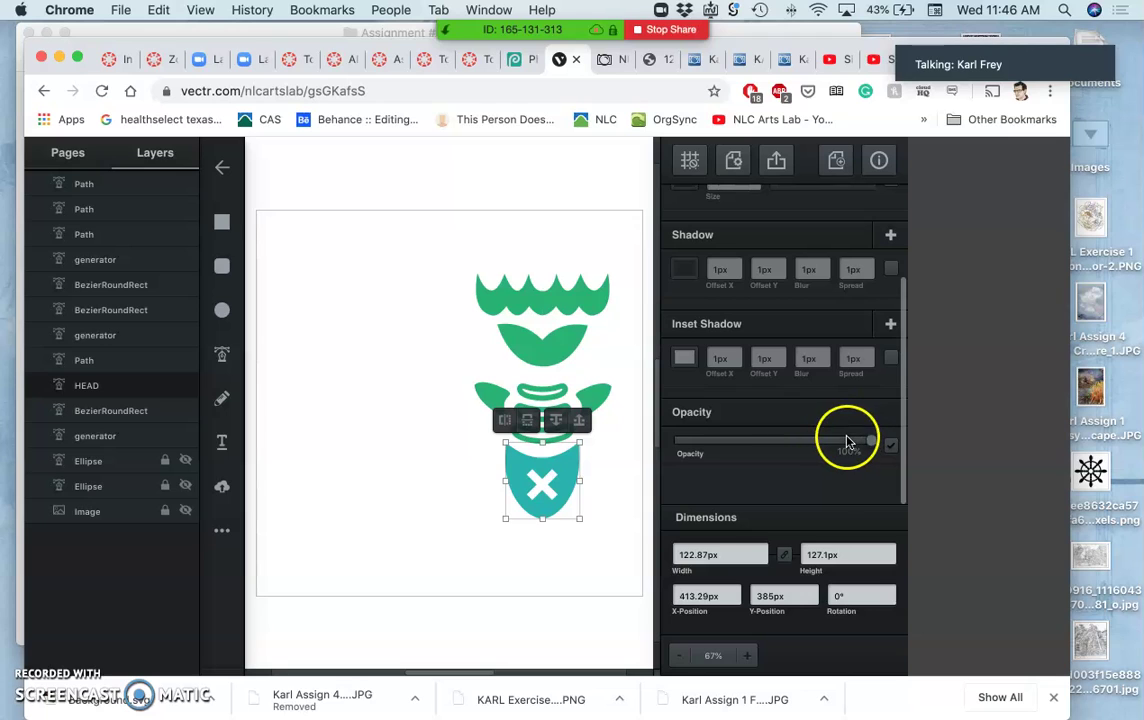
{"action": "scroll", "coordinate": [846, 440], "scroll_direction": "up", "scroll_amount": 2}
{"action": "left_click", "coordinate": [768, 322]}
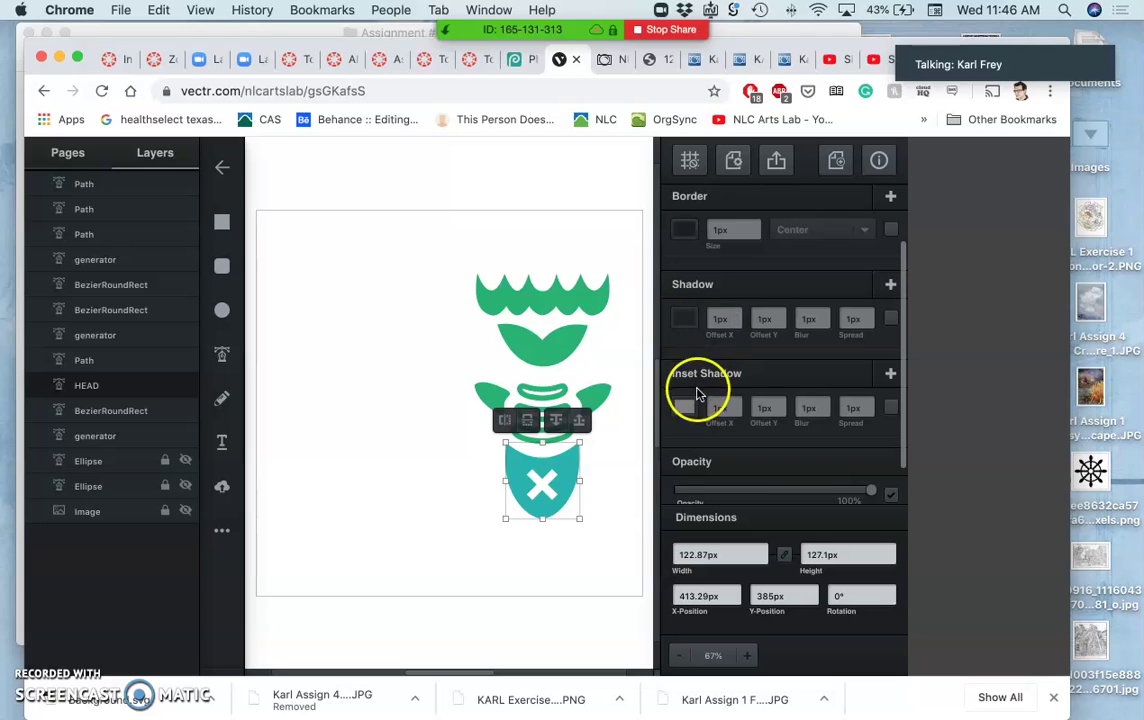
{"action": "left_click", "coordinate": [683, 319]}
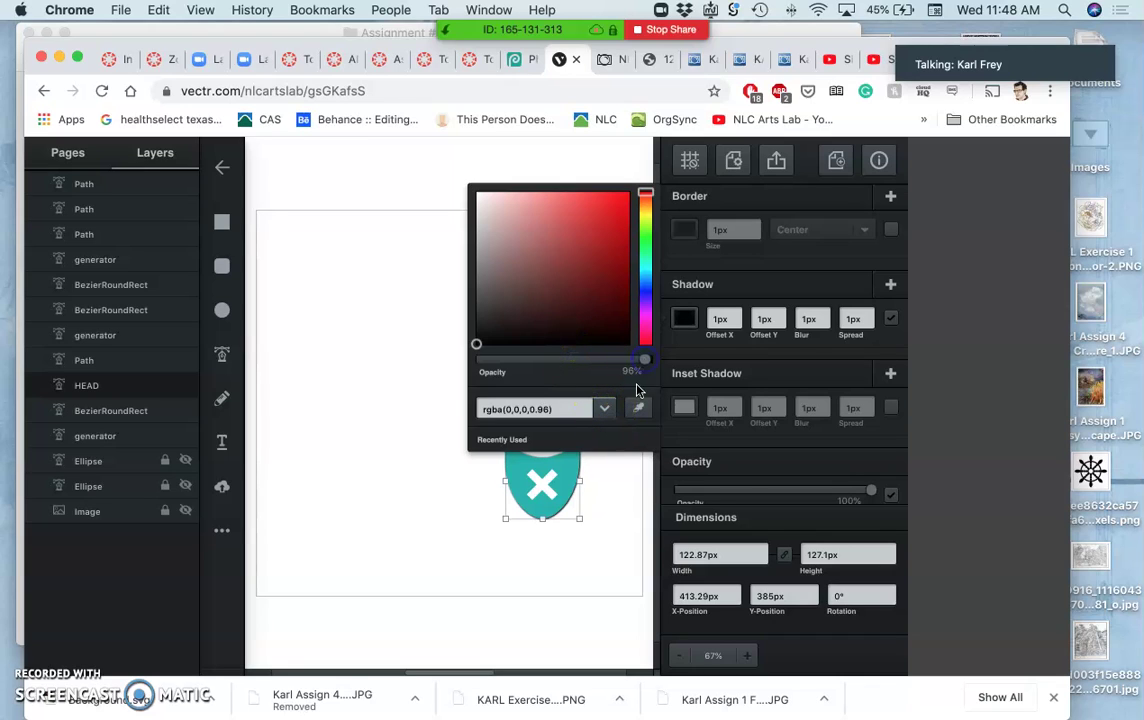
Set the inset shadow's Offset X to 5px and the drop shadow's Offset X to 6px
{"action": "left_click", "coordinate": [737, 408]}
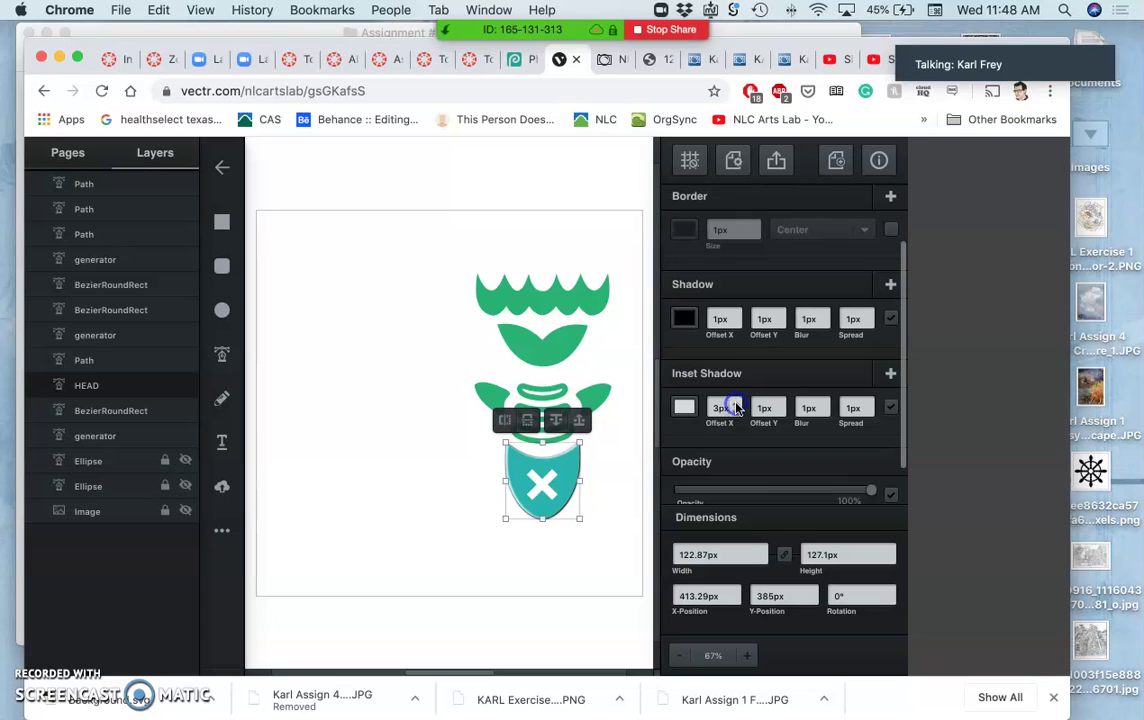
{"action": "type", "text": "5"}
{"action": "left_click", "coordinate": [762, 420]}
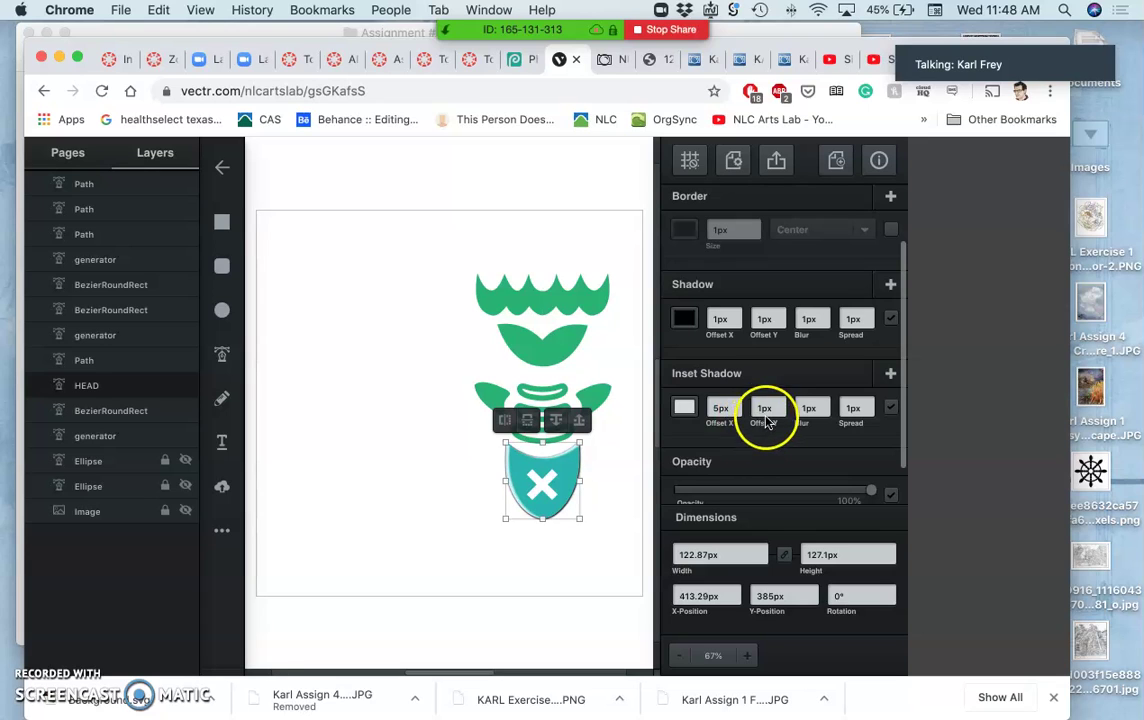
{"action": "left_click", "coordinate": [735, 316]}
{"action": "left_click", "coordinate": [735, 316]}
{"action": "left_click", "coordinate": [735, 316]}
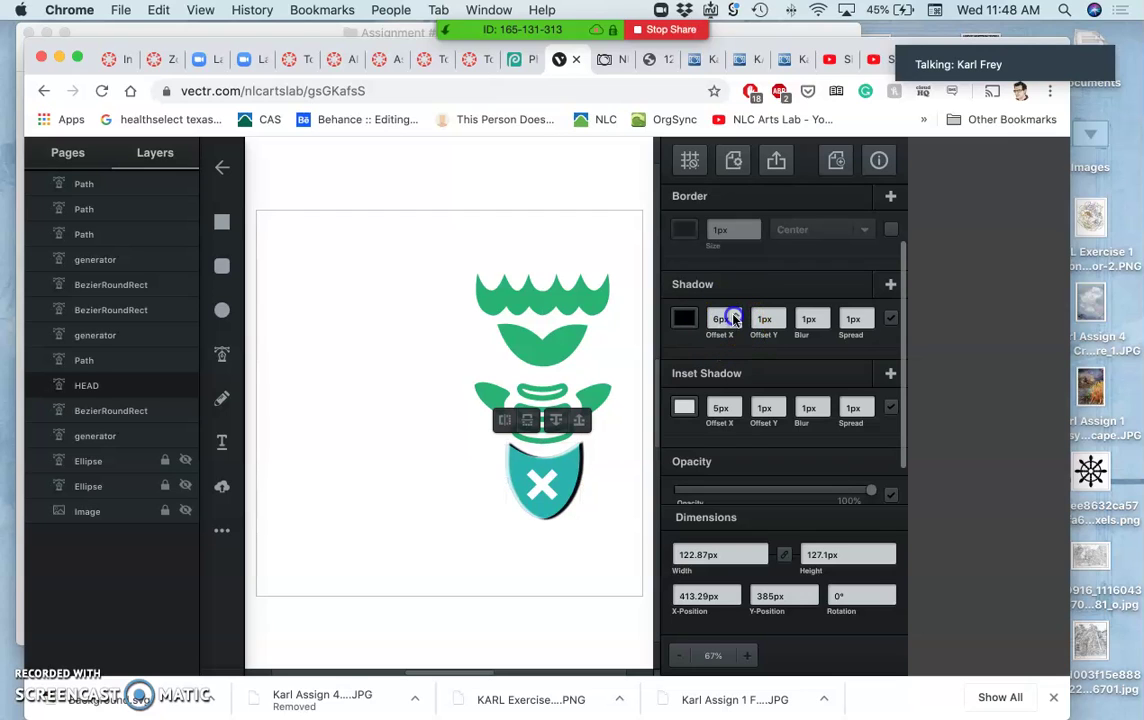
Zoom in on the teal shield and switch off its inset shadow
{"action": "key", "text": "super+equal"}
{"action": "key", "text": "super+equal"}
{"action": "key", "text": "super+equal"}
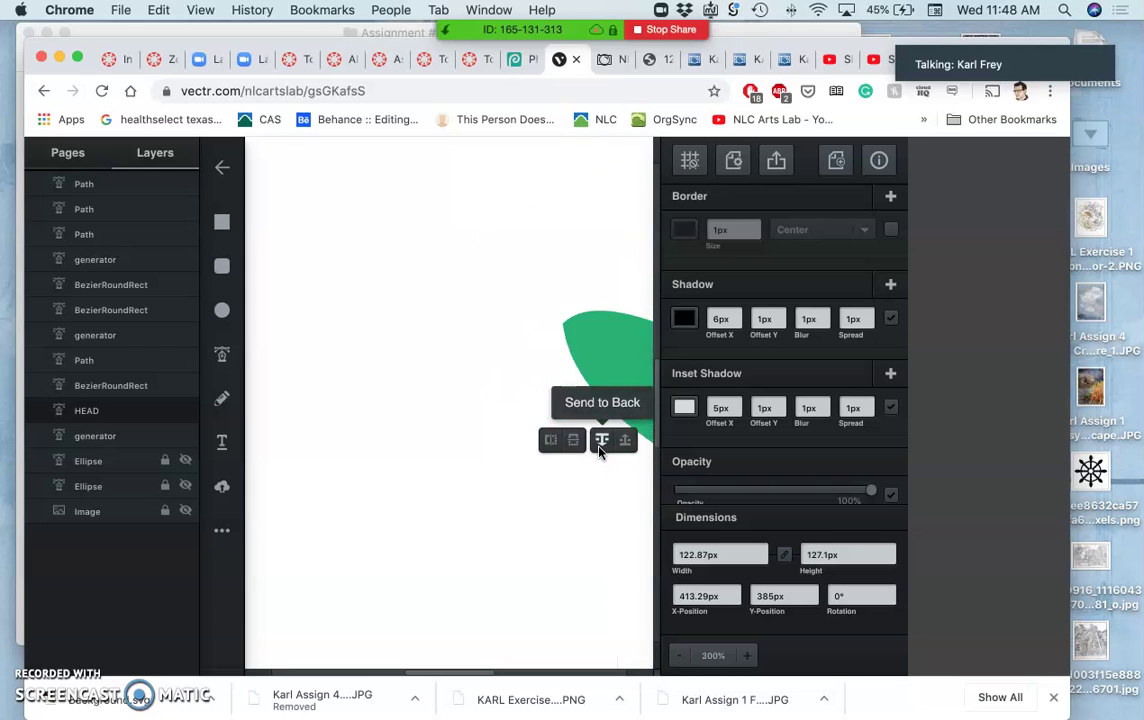
{"action": "left_click", "coordinate": [601, 441]}
{"action": "scroll", "coordinate": [507, 432], "scroll_direction": "right", "scroll_amount": 4}
{"action": "scroll", "coordinate": [507, 432], "scroll_direction": "down", "scroll_amount": 2}
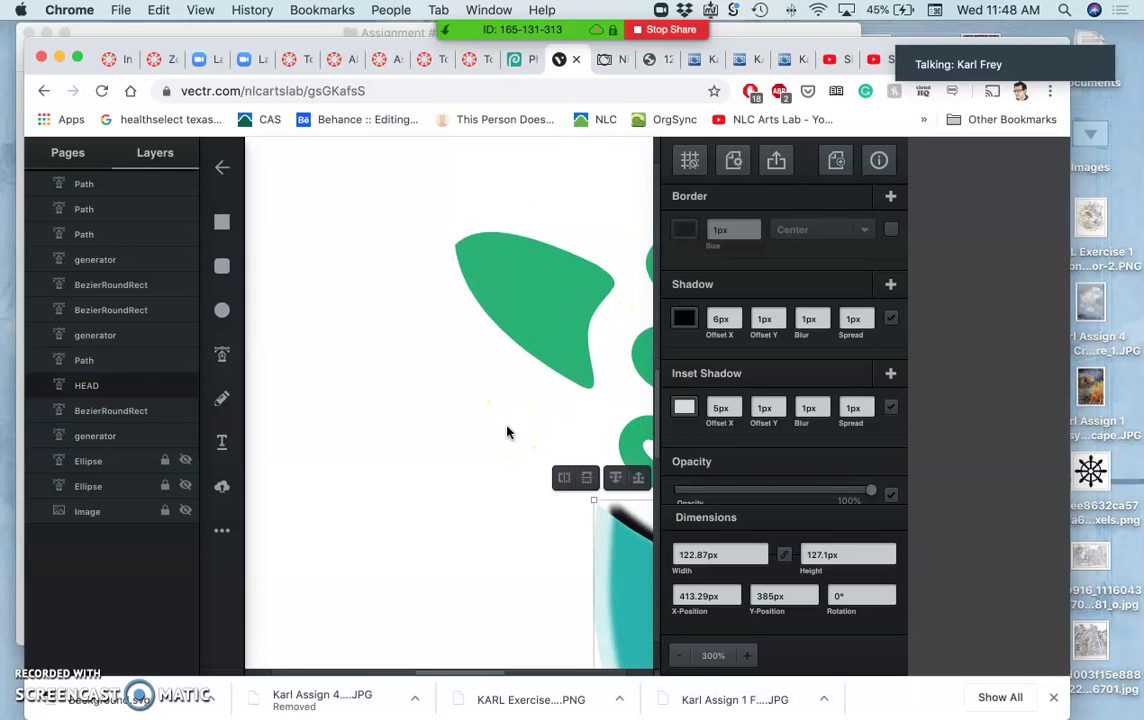
{"action": "scroll", "coordinate": [507, 432], "scroll_direction": "right", "scroll_amount": 3}
{"action": "scroll", "coordinate": [507, 432], "scroll_direction": "down", "scroll_amount": 2}
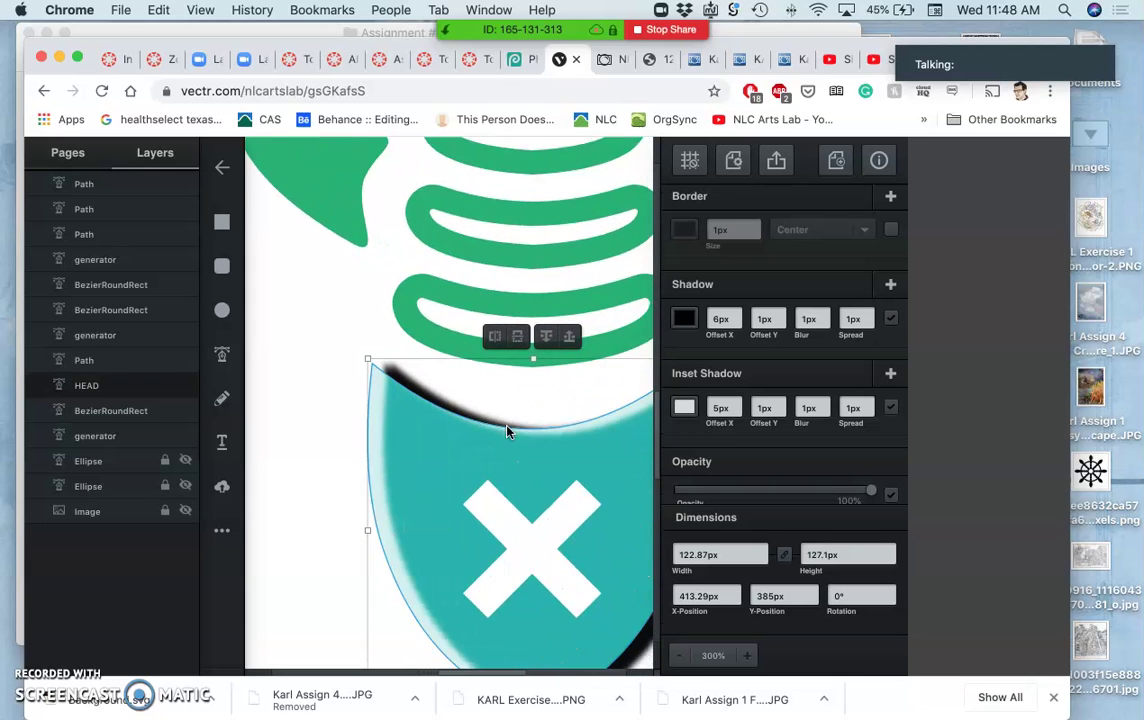
{"action": "left_click", "coordinate": [500, 421]}
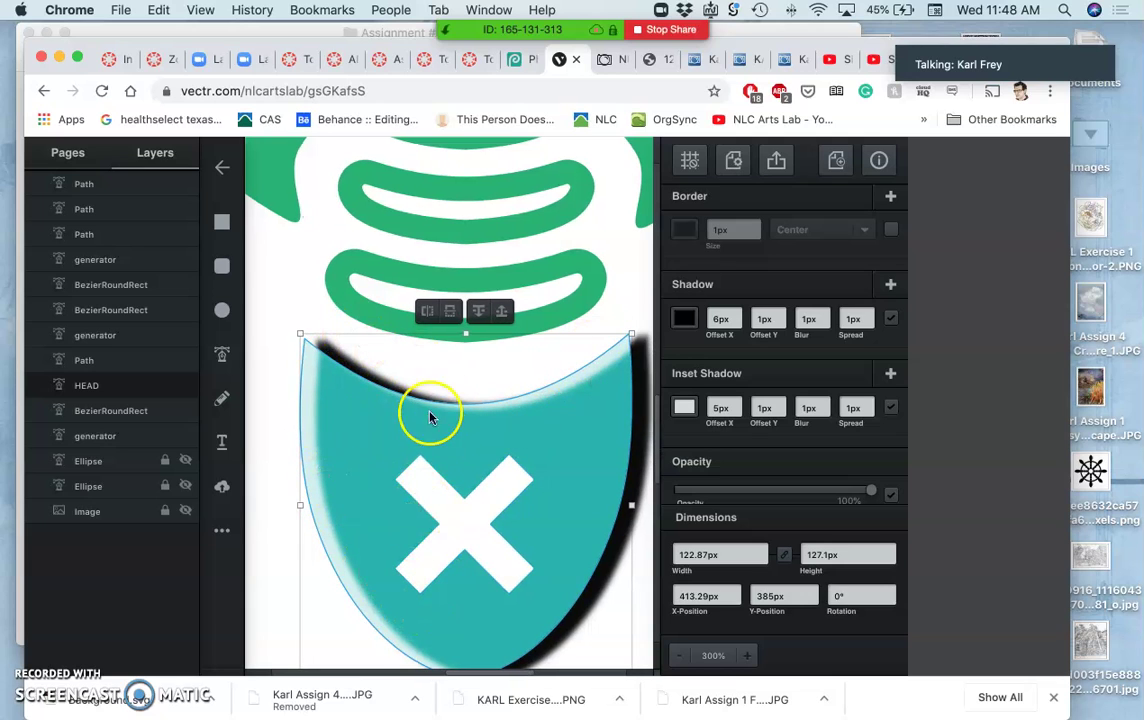
{"action": "left_click", "coordinate": [890, 408]}
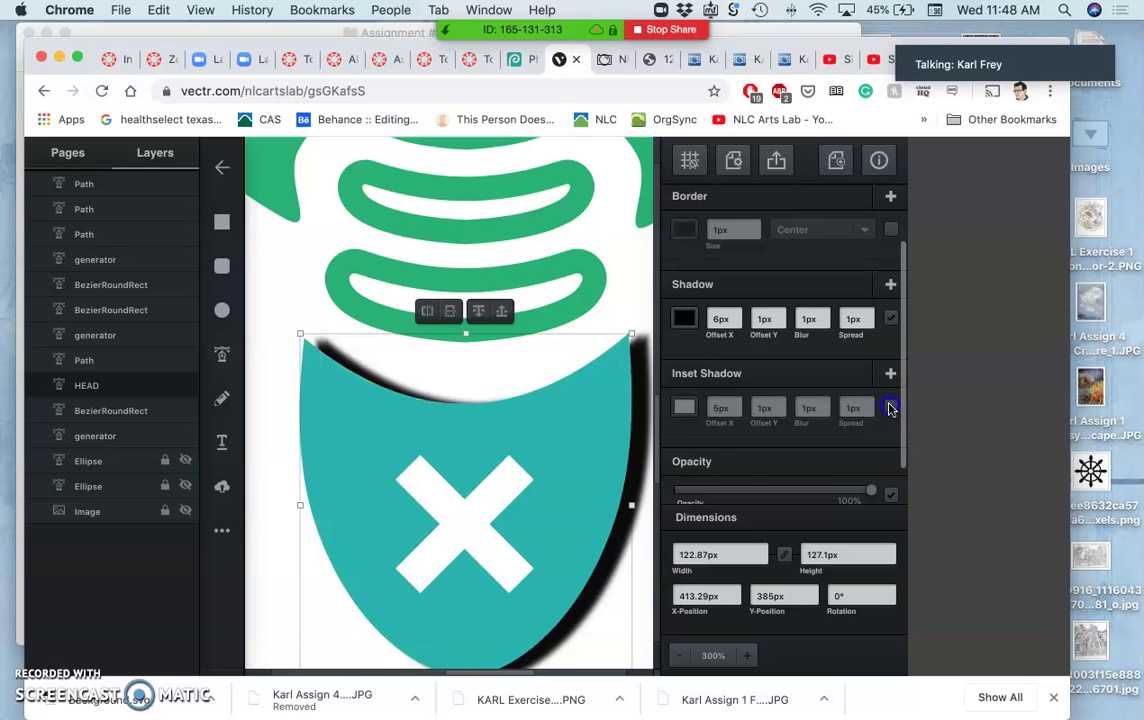
{"action": "left_click", "coordinate": [890, 408]}
{"action": "left_click", "coordinate": [890, 408]}
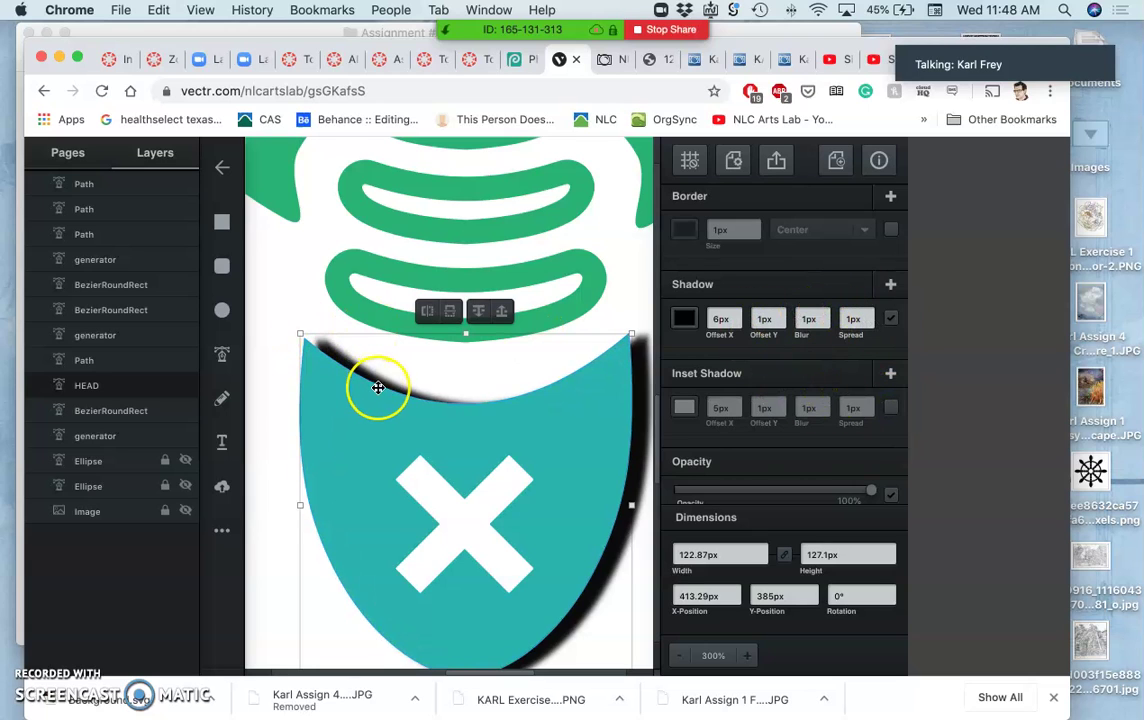
Remove the shield's black drop shadow and deselect to view the logo
{"action": "scroll", "coordinate": [378, 387], "scroll_direction": "right", "scroll_amount": 3}
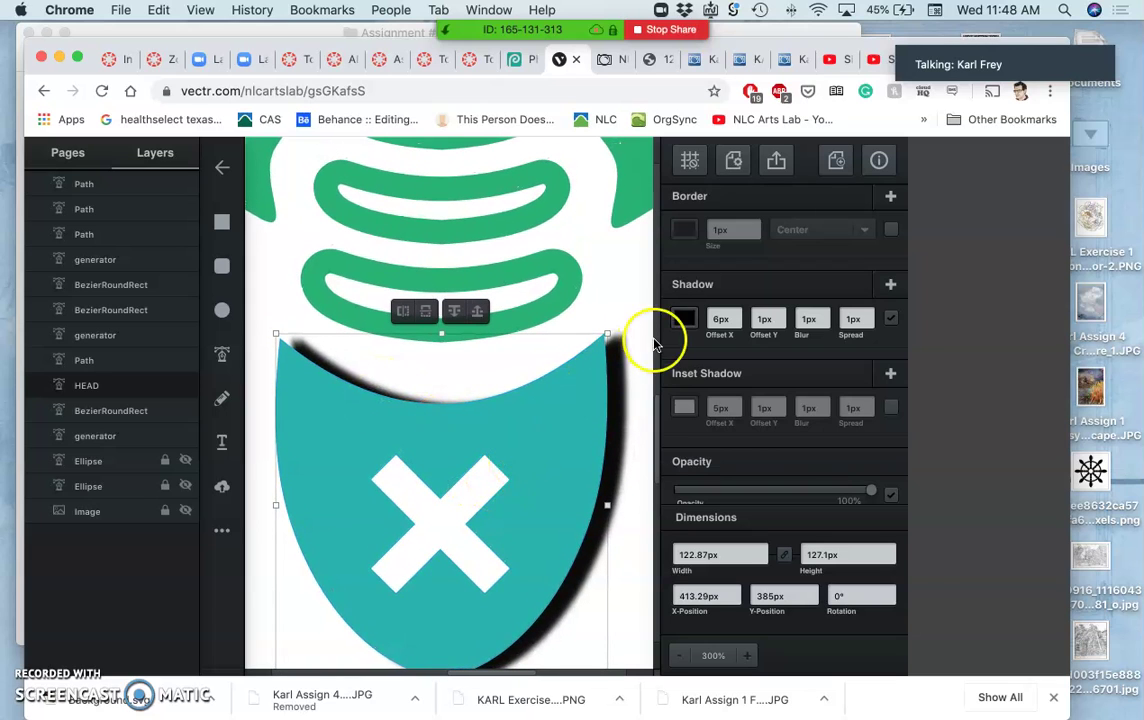
{"action": "left_click", "coordinate": [891, 318]}
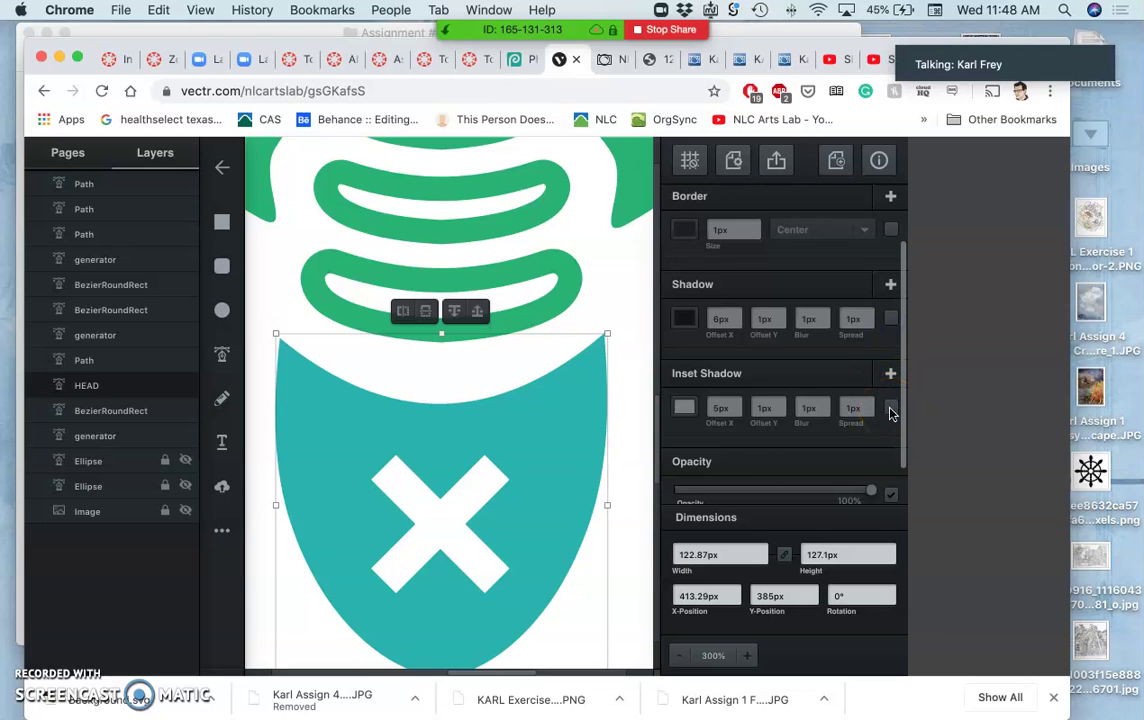
{"action": "left_click", "coordinate": [479, 391]}
{"action": "scroll", "coordinate": [479, 391], "scroll_direction": "down", "scroll_amount": 5}
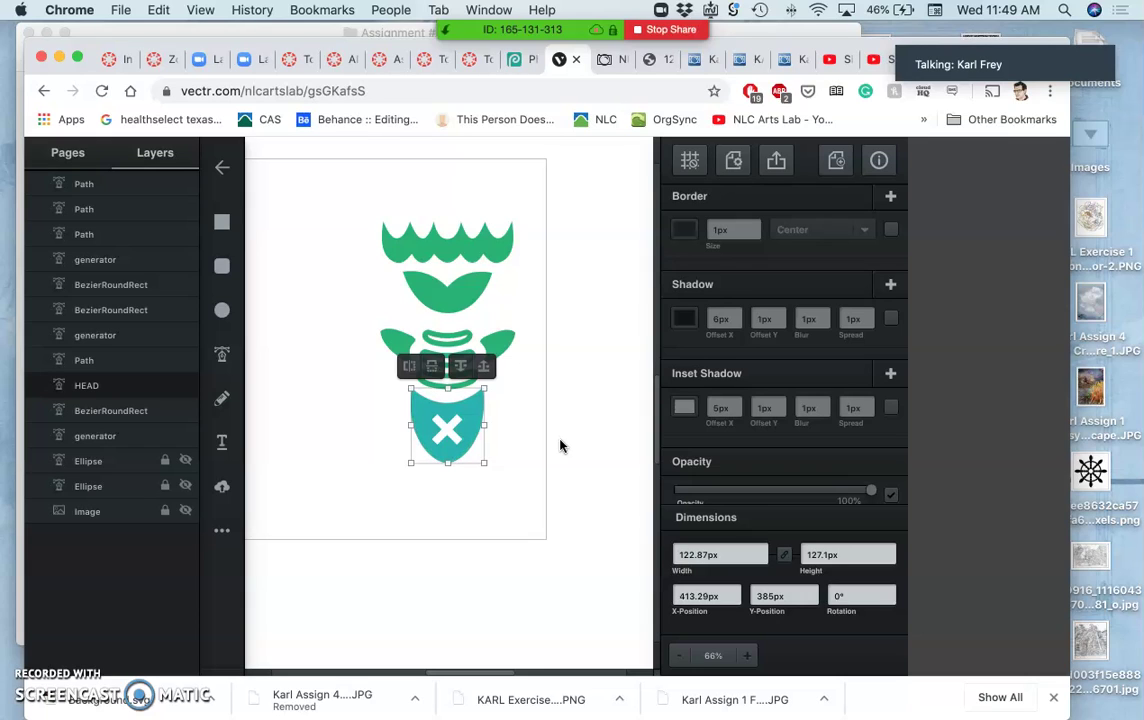
{"action": "left_click", "coordinate": [595, 391]}
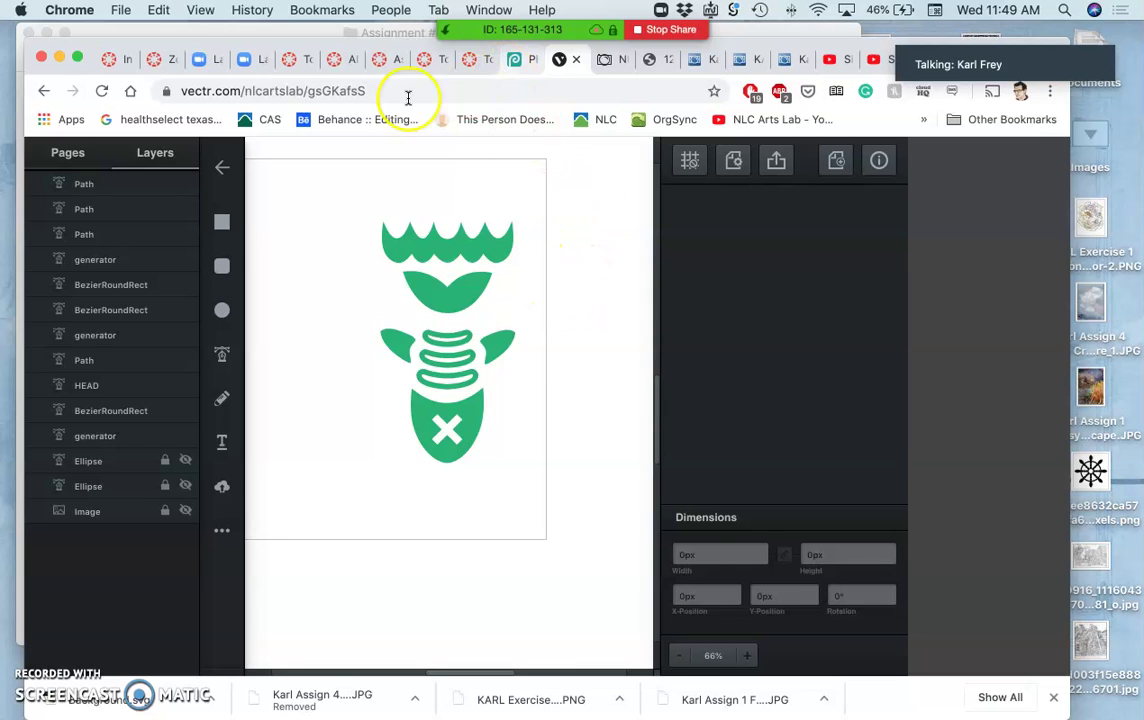
Open the fish logo's EPS file from the Finder folder with Adobe Illustrator CC
{"action": "left_click", "coordinate": [59, 57]}
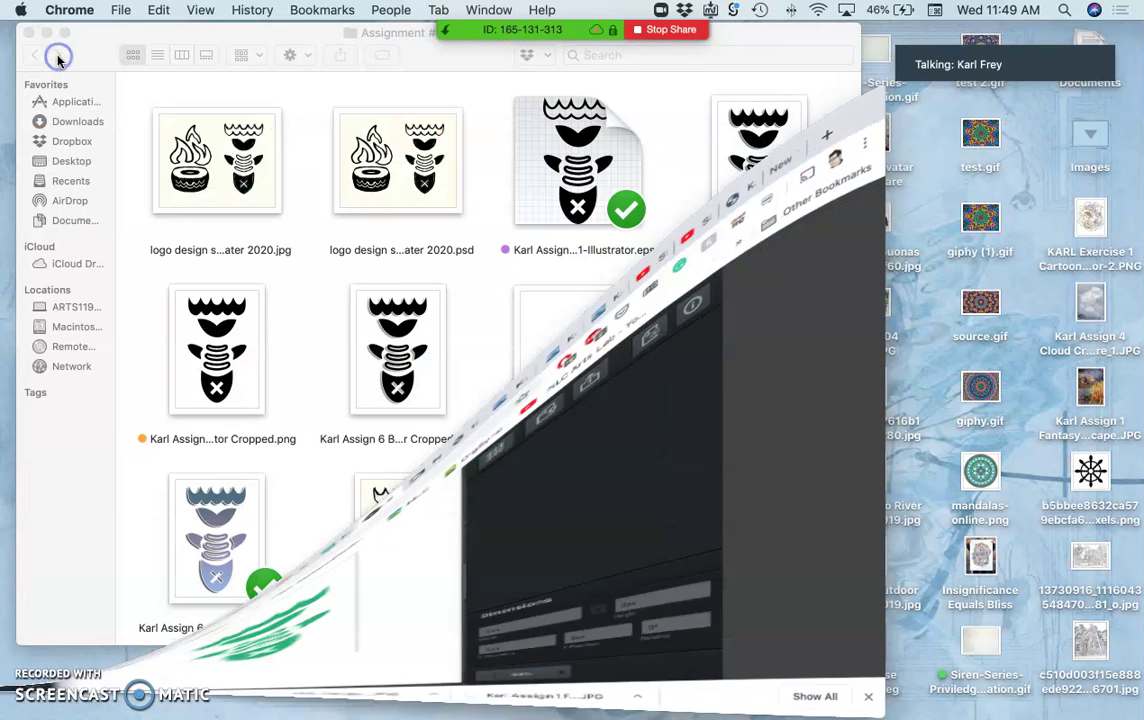
{"action": "left_click", "coordinate": [465, 297]}
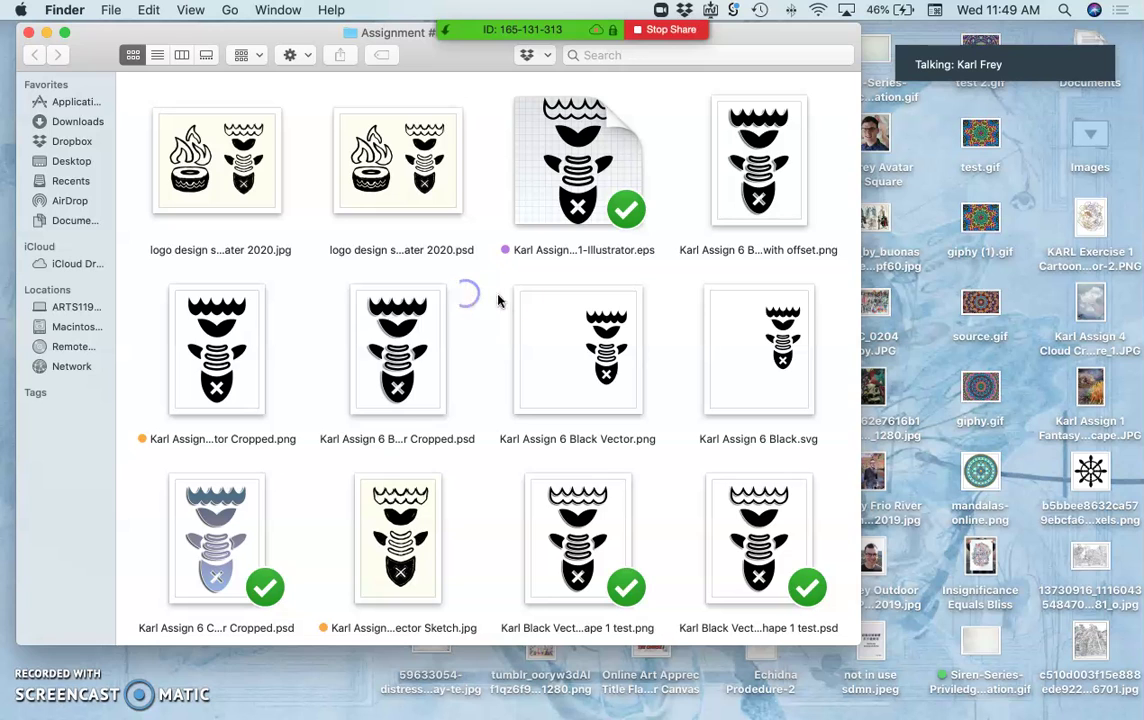
{"action": "scroll", "coordinate": [418, 435], "scroll_direction": "up", "scroll_amount": 1}
{"action": "scroll", "coordinate": [418, 435], "scroll_direction": "up", "scroll_amount": 1}
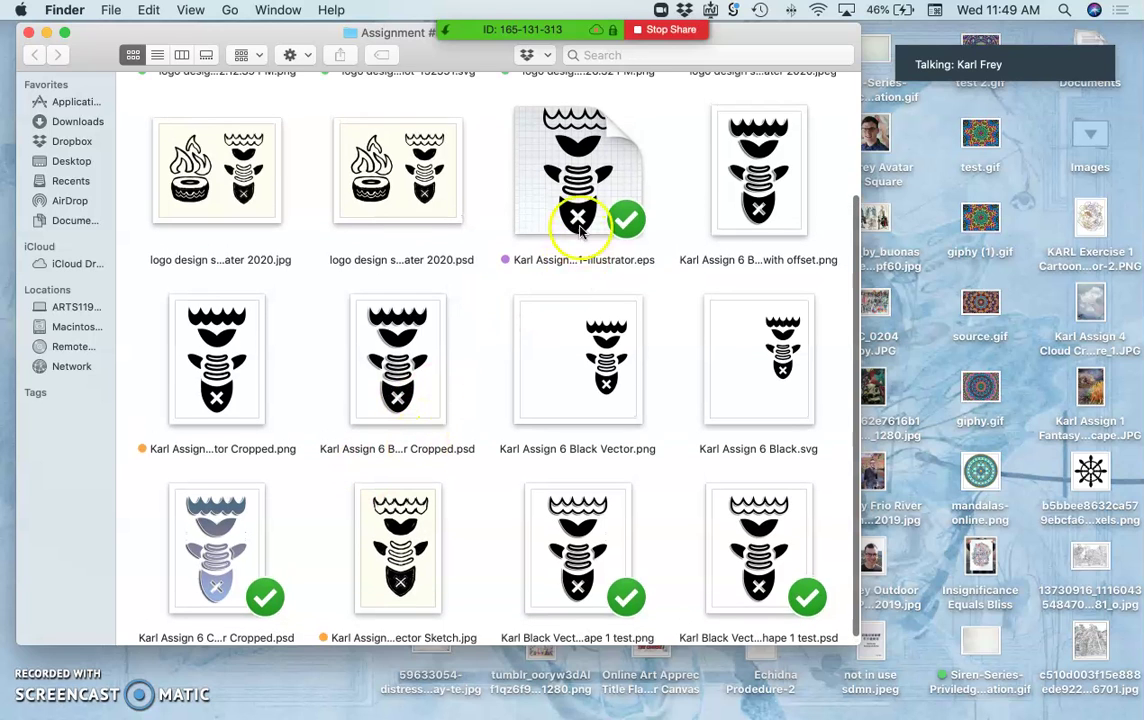
{"action": "left_click", "coordinate": [578, 192]}
{"action": "right_click", "coordinate": [578, 192]}
{"action": "mouse_move", "coordinate": [612, 222]}
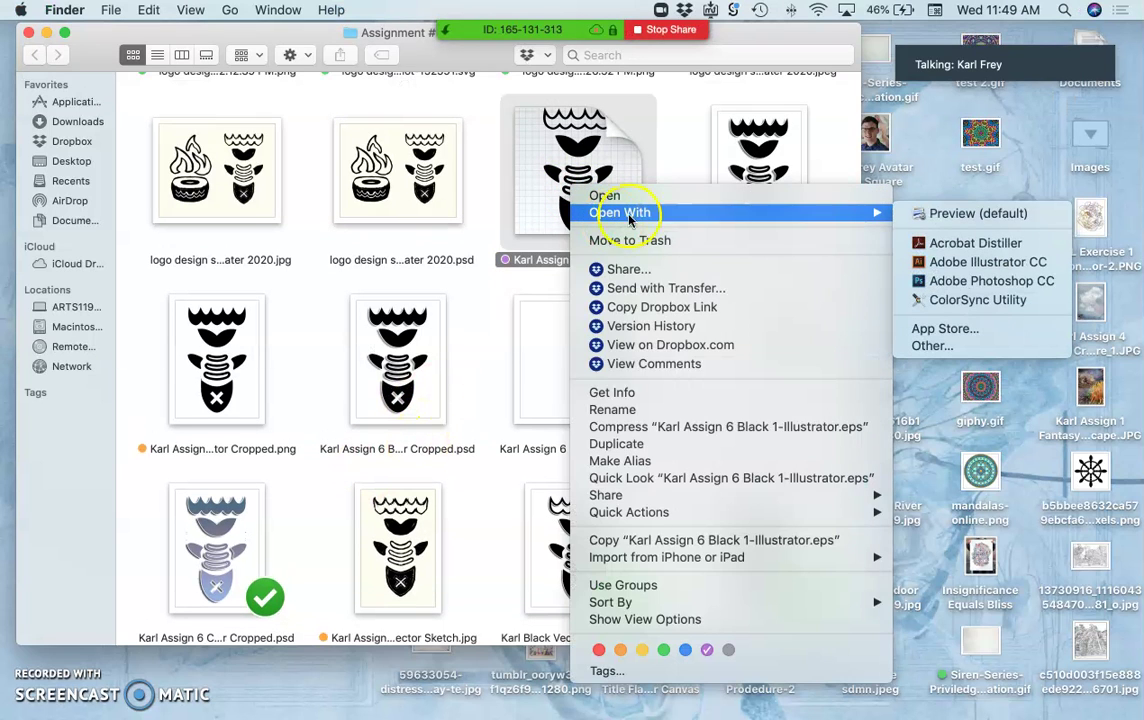
{"action": "left_click", "coordinate": [925, 263]}
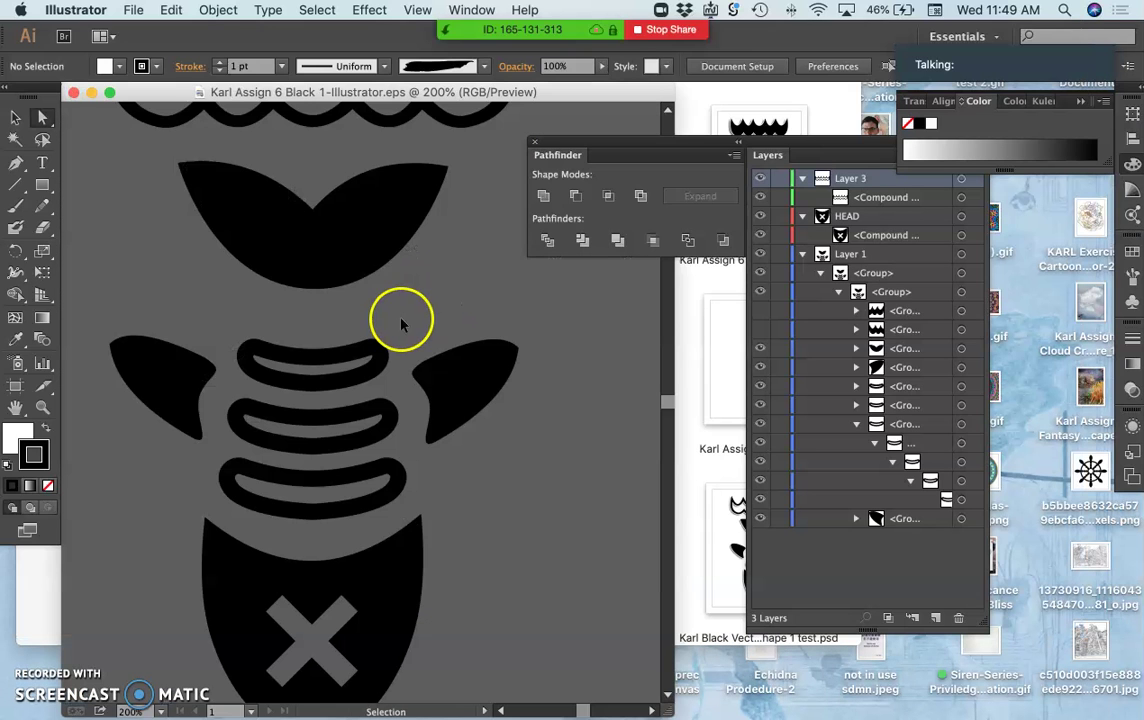
Marquee-select all of the fish logo's shapes with the Selection tool
{"action": "scroll", "coordinate": [400, 323], "scroll_direction": "down", "scroll_amount": 2}
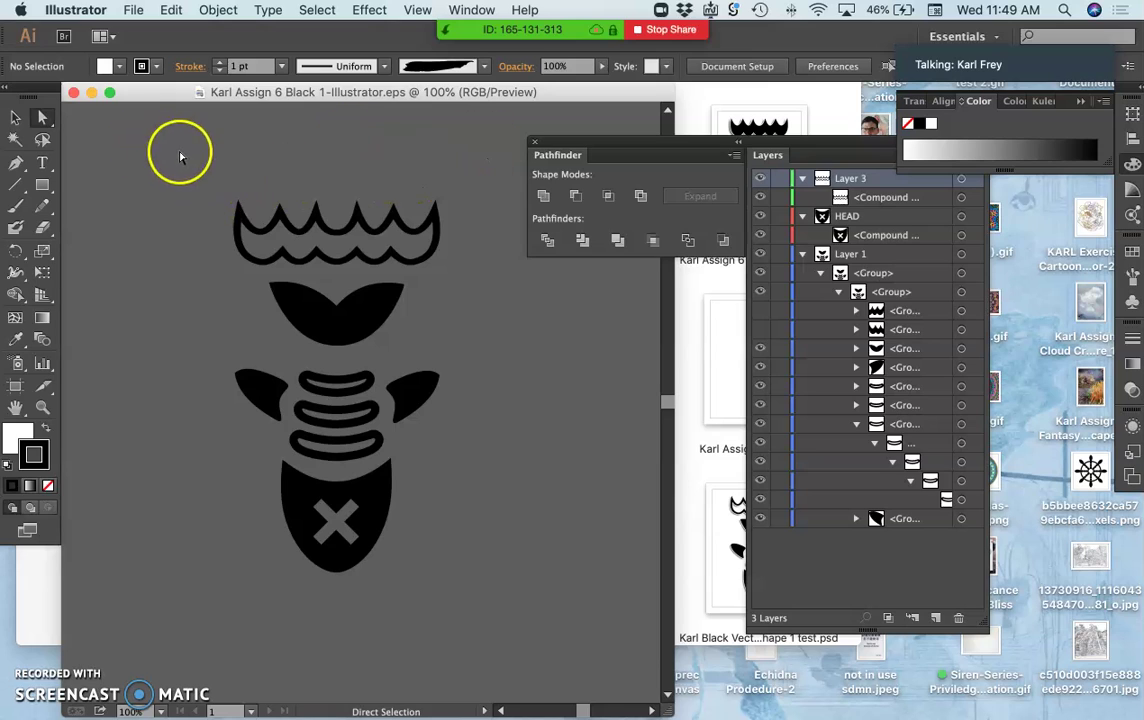
{"action": "left_click", "coordinate": [15, 117]}
{"action": "left_click", "coordinate": [181, 173]}
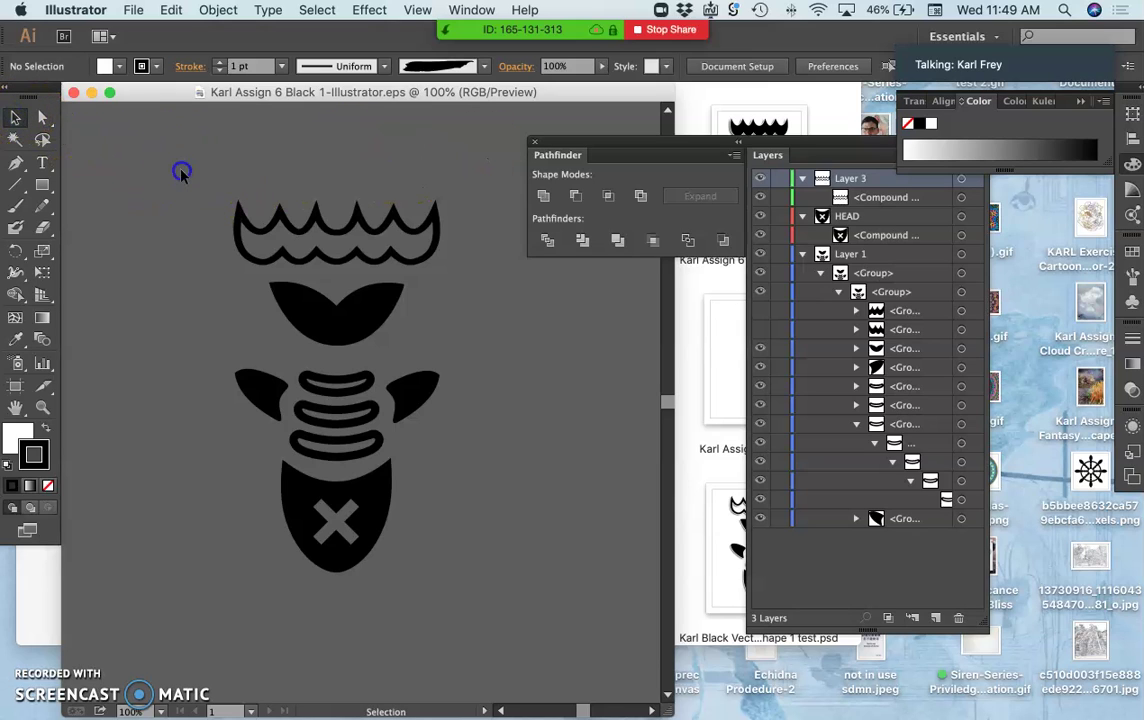
{"action": "left_click_drag", "start_coordinate": [181, 173], "coordinate": [470, 531]}
{"action": "left_click_drag", "start_coordinate": [494, 602], "coordinate": [497, 610]}
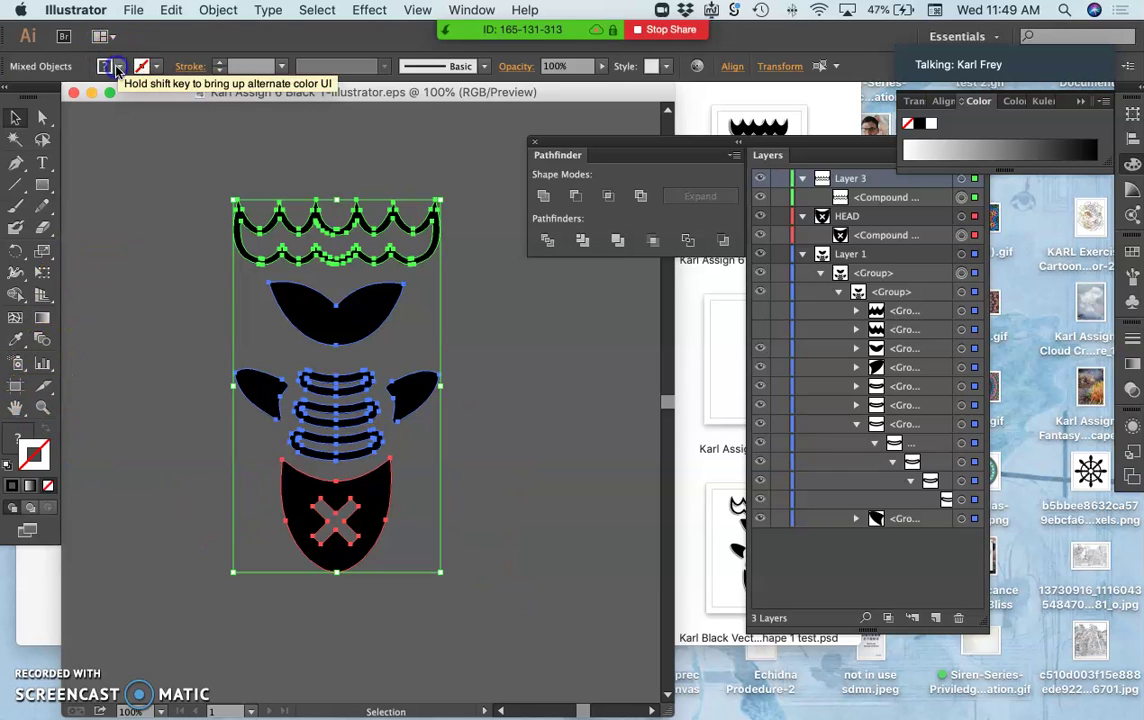
Apply a new fill from the Color Picker, replacing the logo's black with pale grey
{"action": "double_click", "coordinate": [16, 432]}
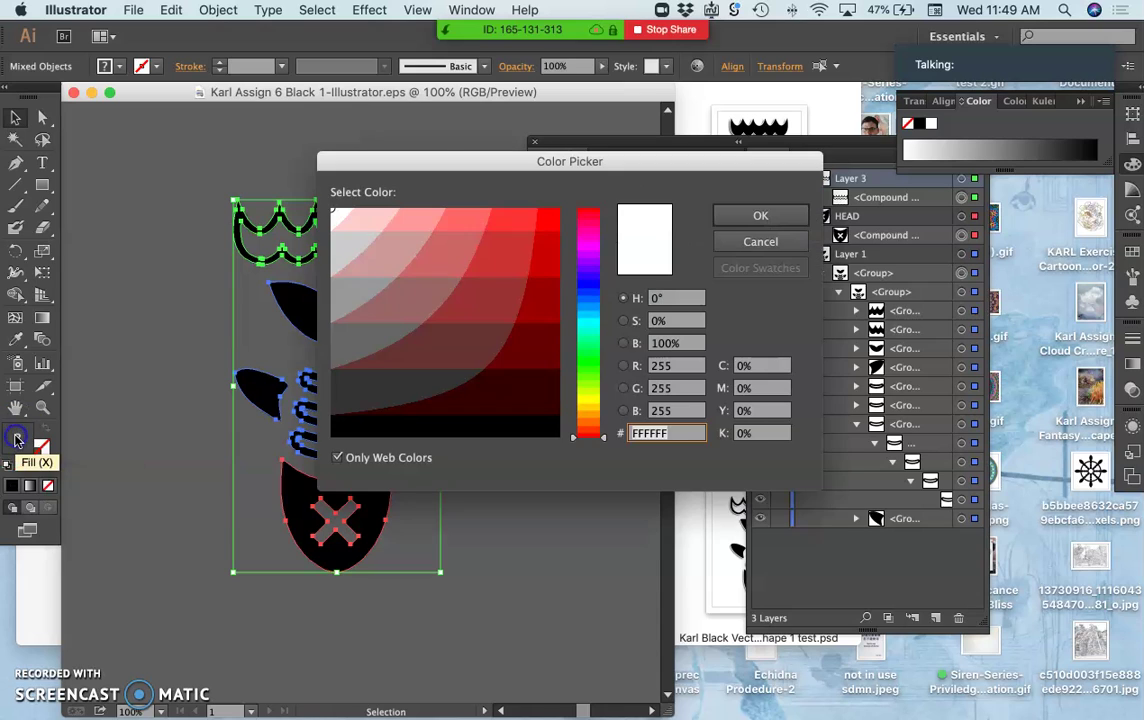
{"action": "left_click", "coordinate": [516, 221]}
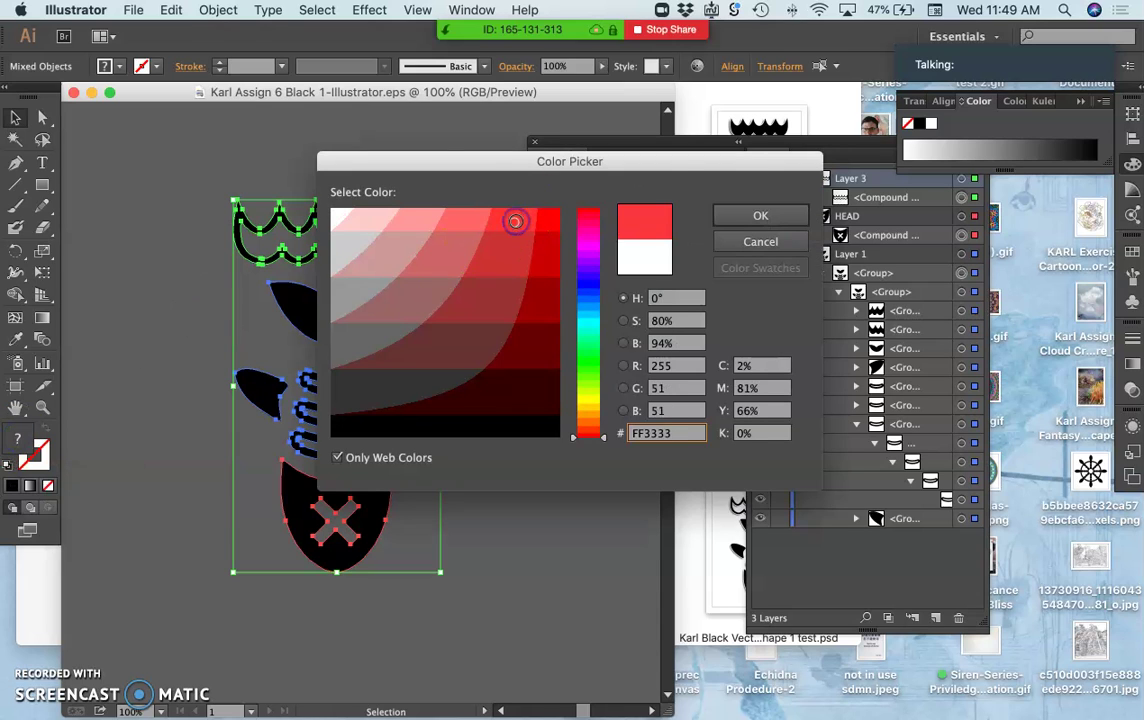
{"action": "left_click", "coordinate": [731, 214]}
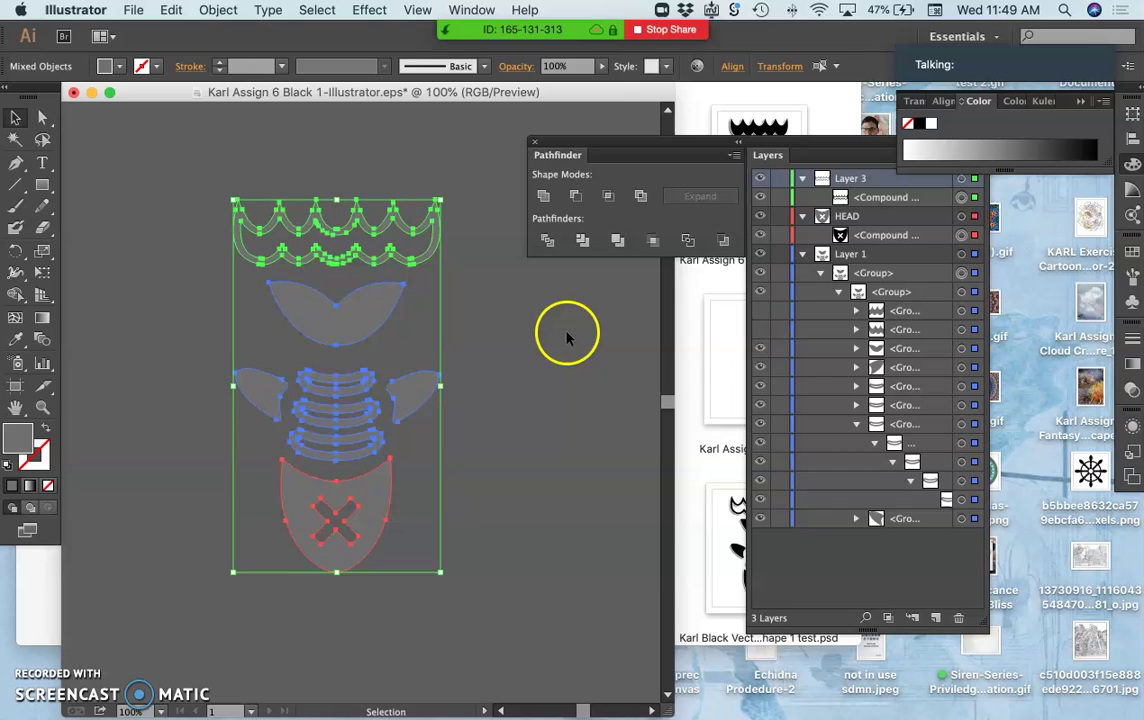
{"action": "left_click", "coordinate": [474, 328]}
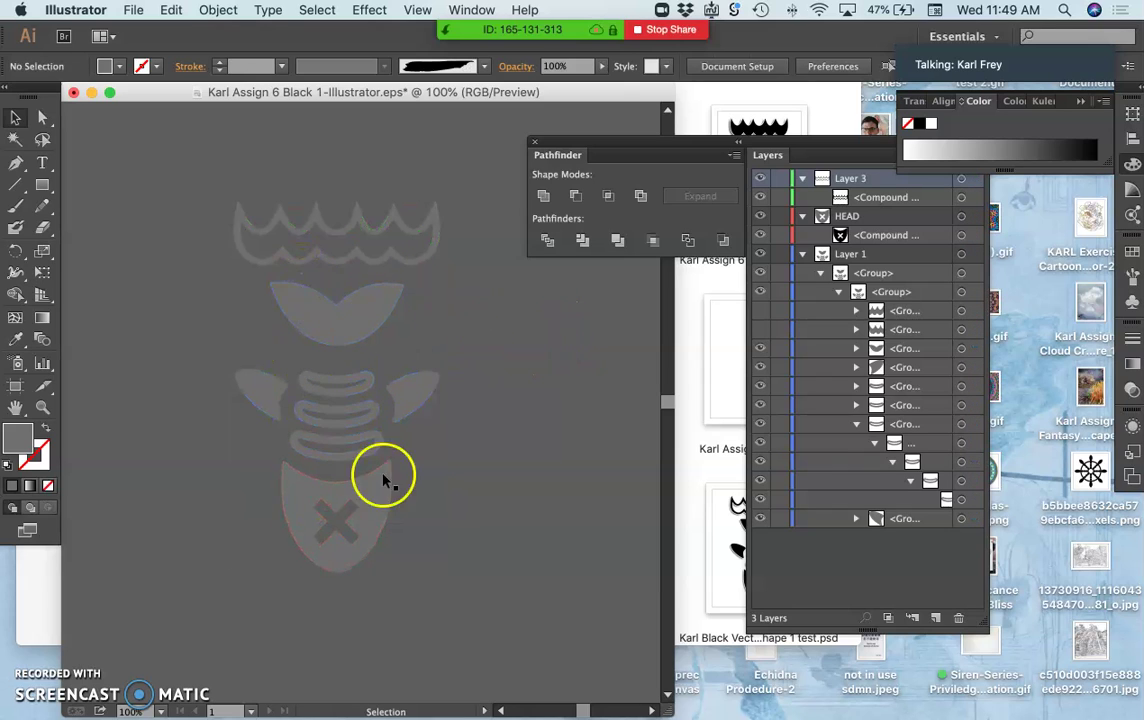